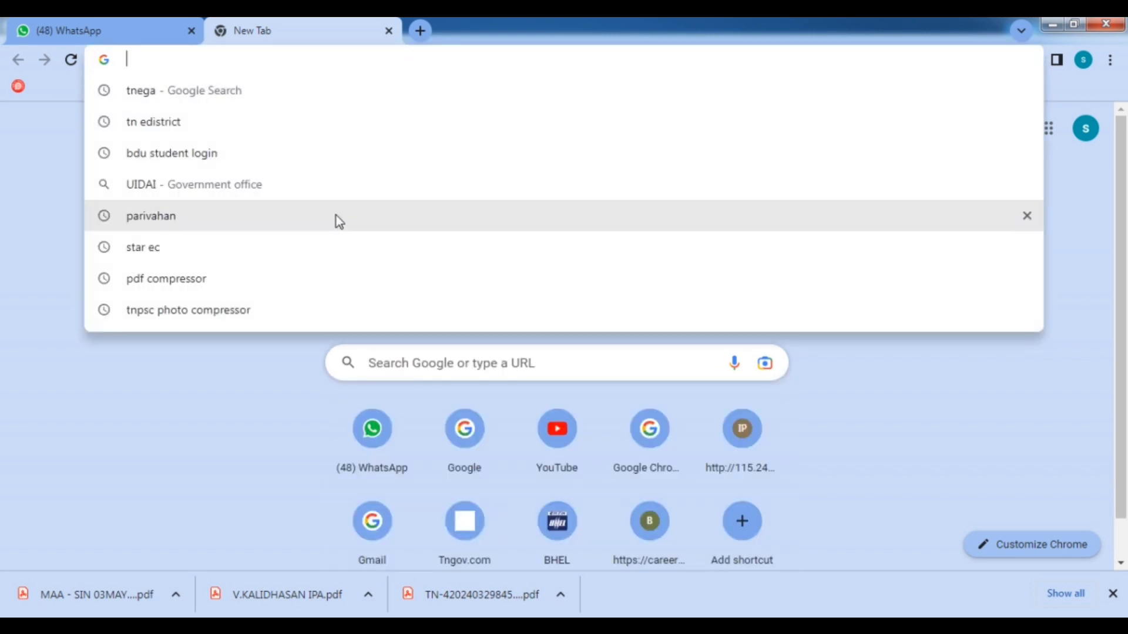
# Load the rteadmission.tnschools.gov.in RTE admission portal in the new Chrome tab.
pyautogui.write('https://rteadmission.tnschools.gov.in/home?returnUrl=%2Freg-parent')
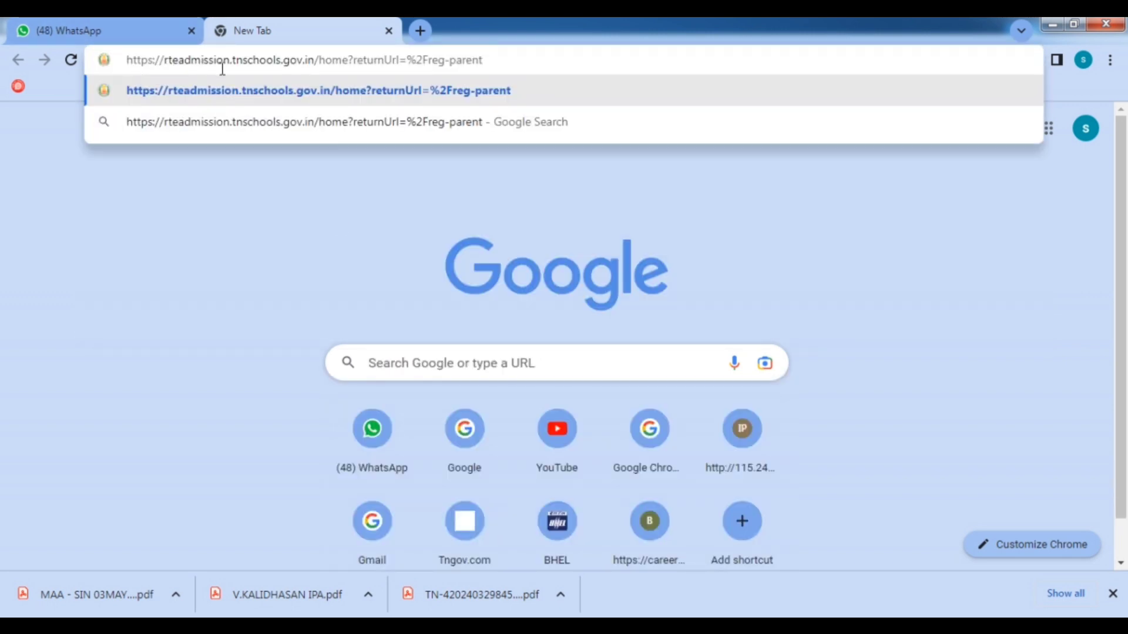
pyautogui.moveTo(159, 59); pyautogui.dragTo(314, 70)
pyautogui.click(167, 65)
pyautogui.moveTo(166, 64); pyautogui.dragTo(314, 65)
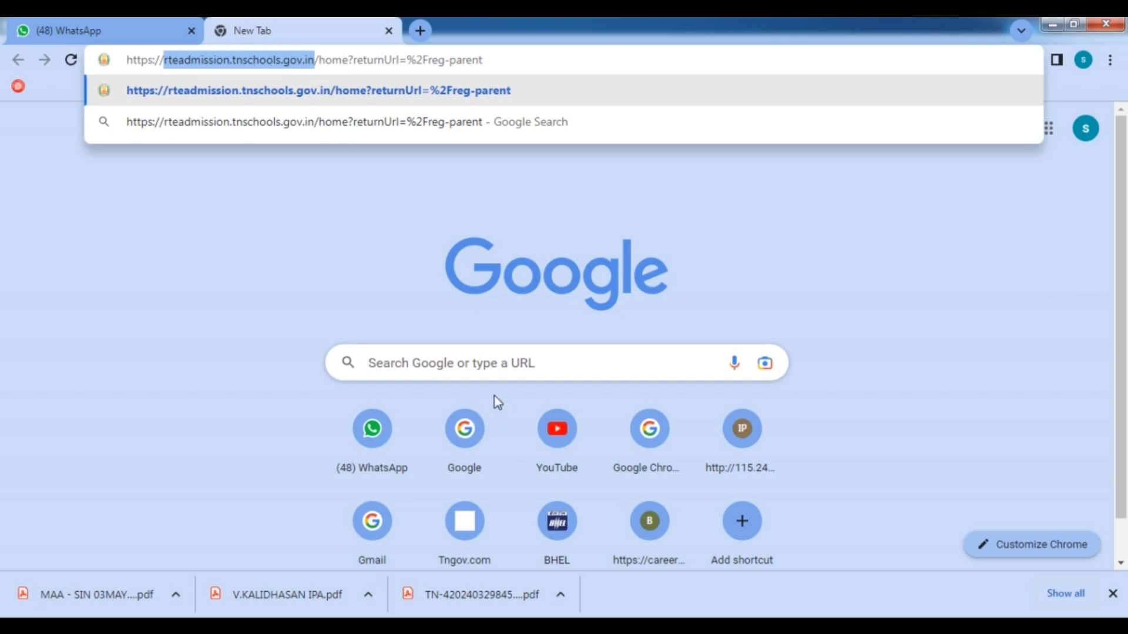
pyautogui.click(497, 362)
pyautogui.click(521, 63)
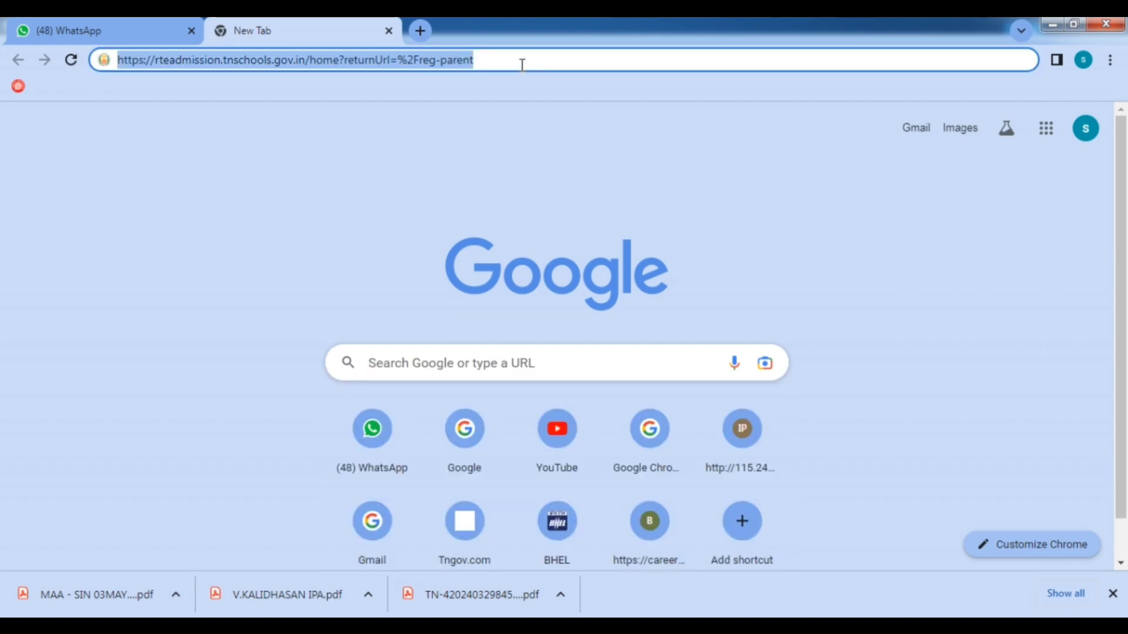
pyautogui.press('Return')
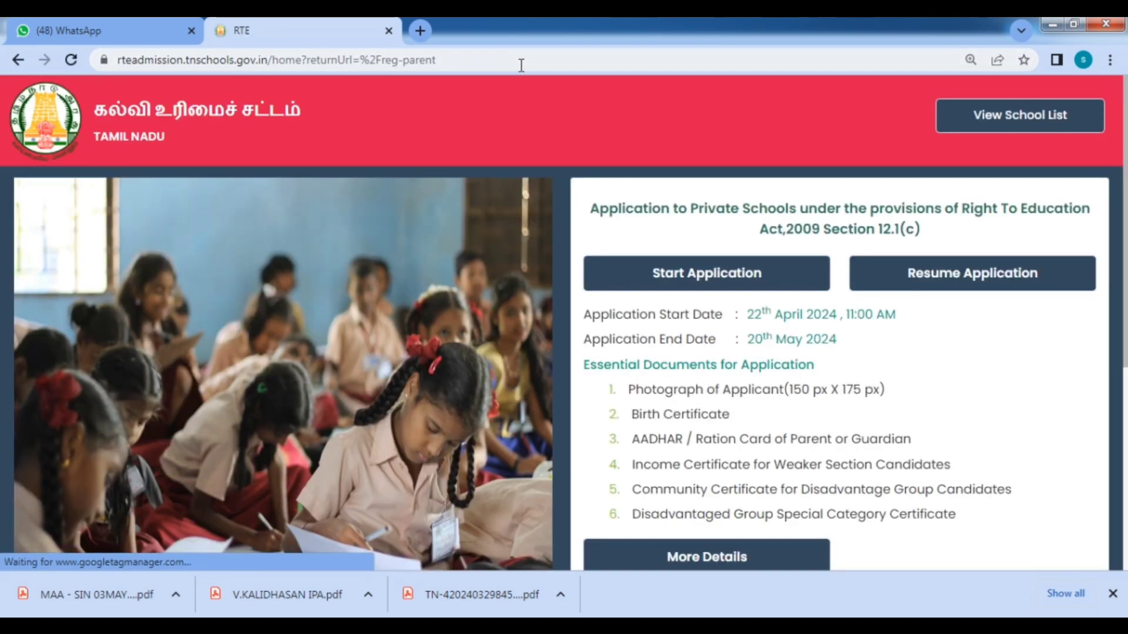
# Check the 22 April to 20 May 2024 application start and end dates on the home page.
pyautogui.scroll(-3, 705, 223)
pyautogui.scroll(3, 787, 297)
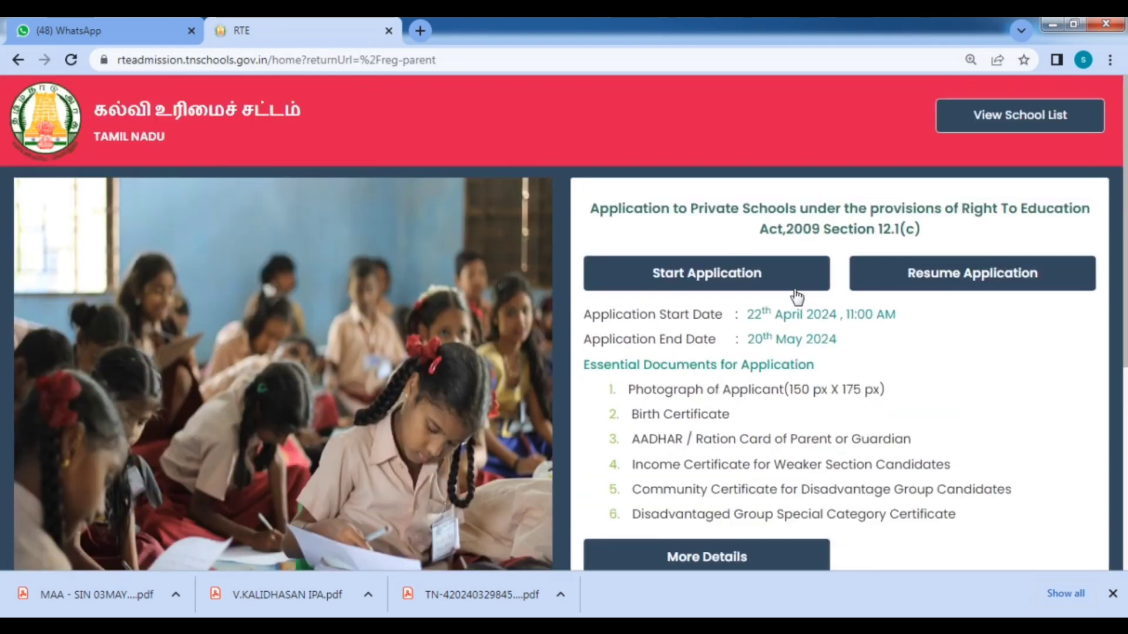
pyautogui.scroll(-3, 875, 274)
pyautogui.scroll(3, 977, 290)
pyautogui.scroll(-3, 925, 356)
pyautogui.scroll(3, 926, 355)
pyautogui.moveTo(747, 317); pyautogui.dragTo(901, 319)
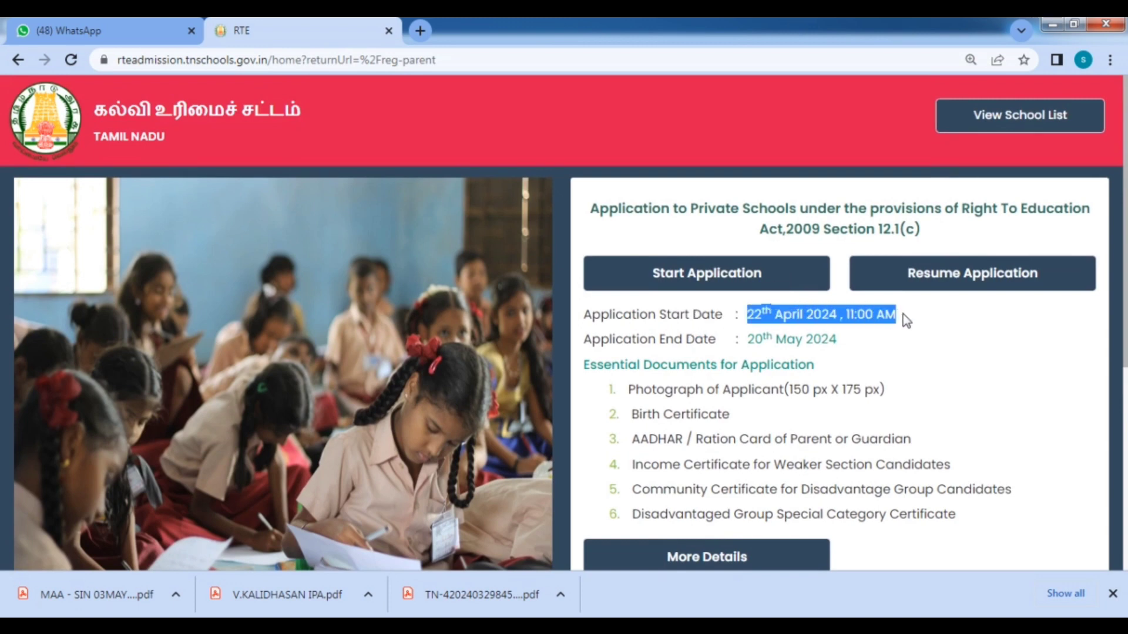
pyautogui.click(894, 344)
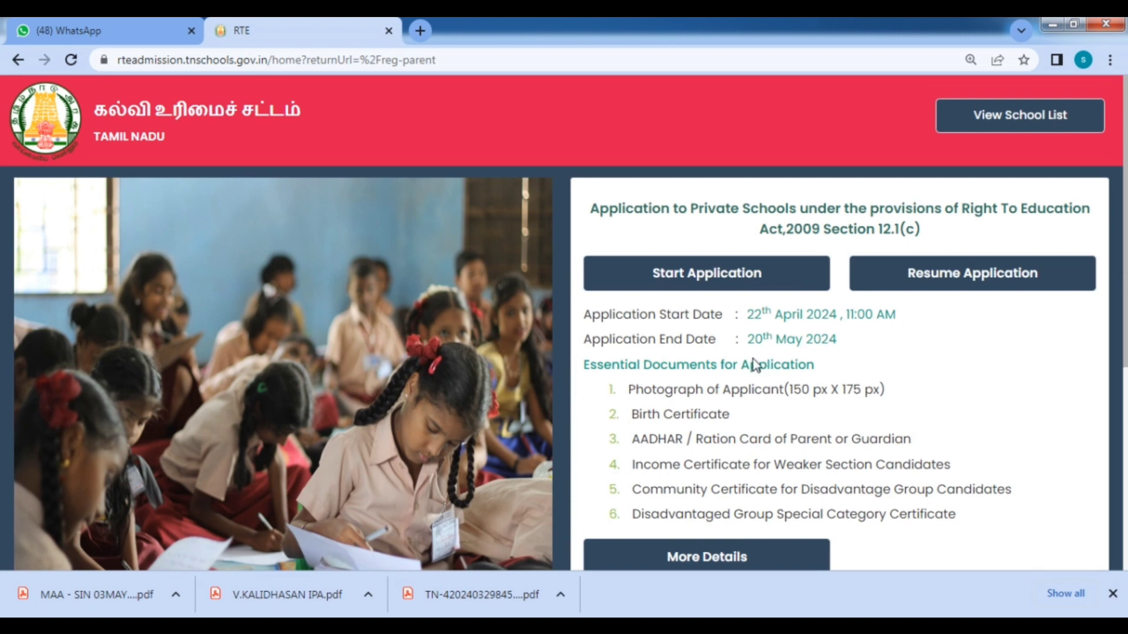
pyautogui.moveTo(744, 345); pyautogui.dragTo(856, 350)
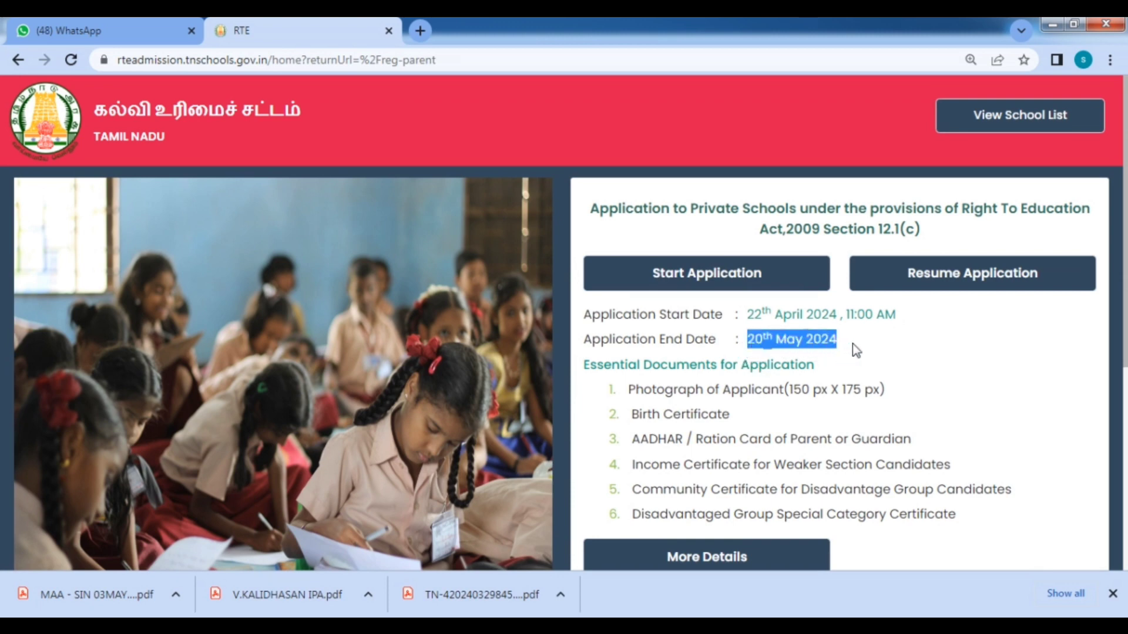
pyautogui.click(856, 350)
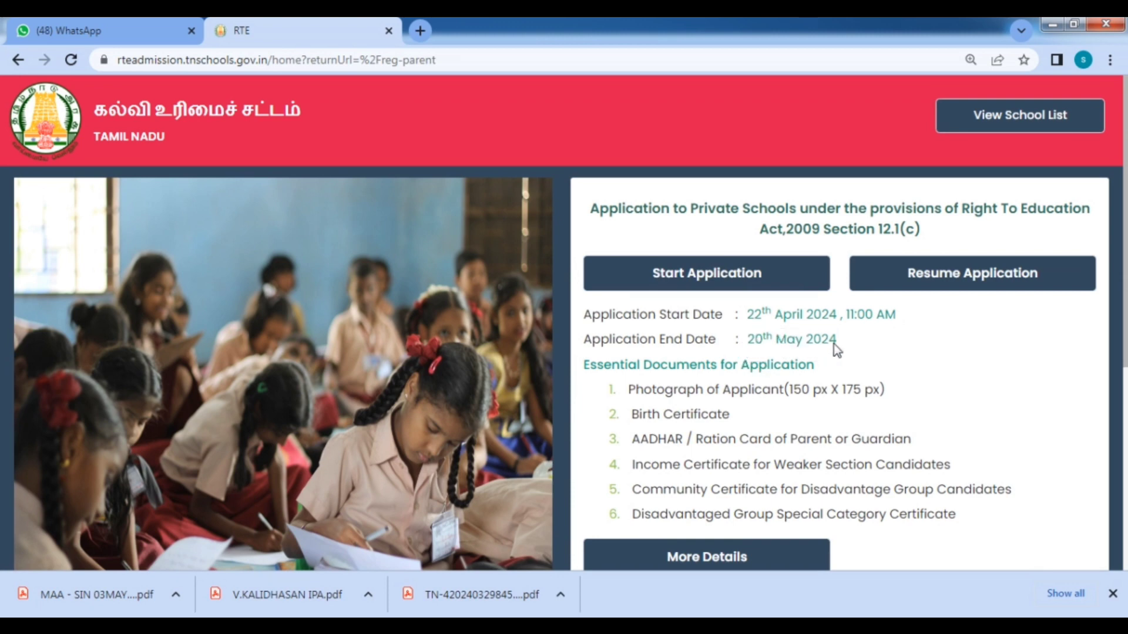
# Read the Essential Documents list: photograph, birth certificate, AADHAR/ration card, income and community certificates.
pyautogui.scroll(-1, 767, 384)
pyautogui.moveTo(620, 306); pyautogui.dragTo(880, 316)
pyautogui.click(649, 335)
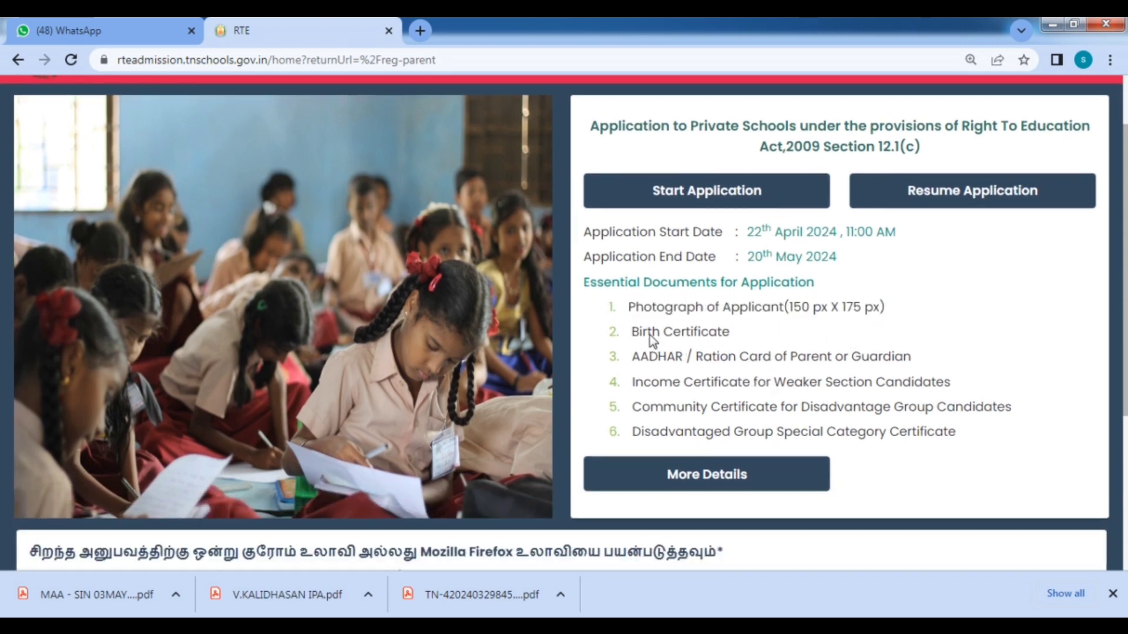
pyautogui.moveTo(636, 336); pyautogui.dragTo(731, 336)
pyautogui.click(762, 354)
pyautogui.scroll(-2, 667, 310)
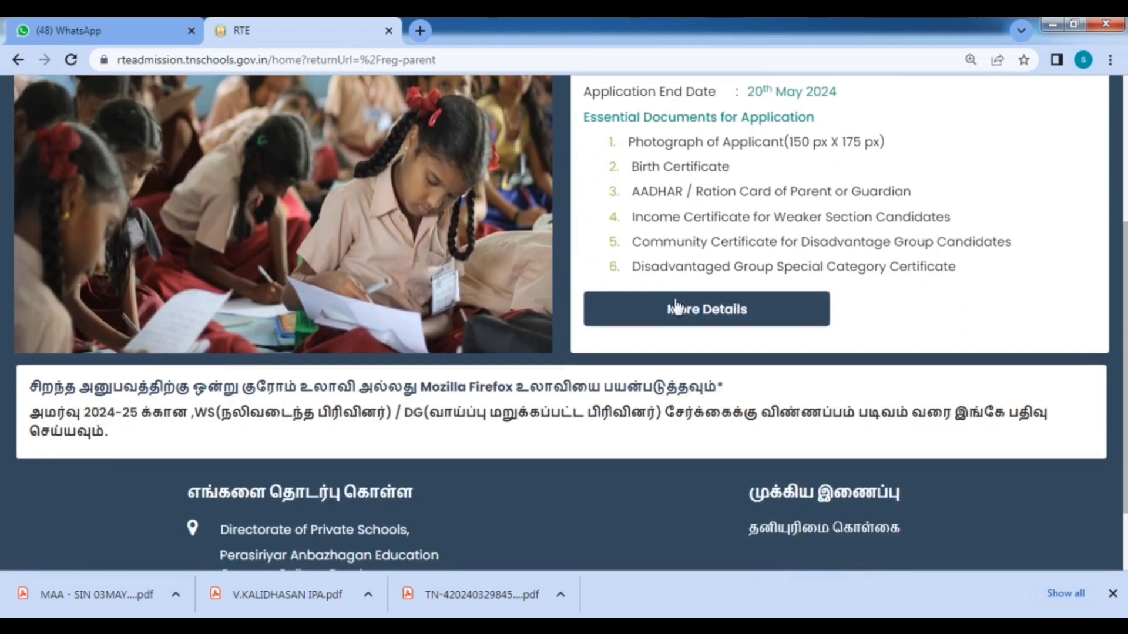
pyautogui.moveTo(633, 194); pyautogui.dragTo(942, 202)
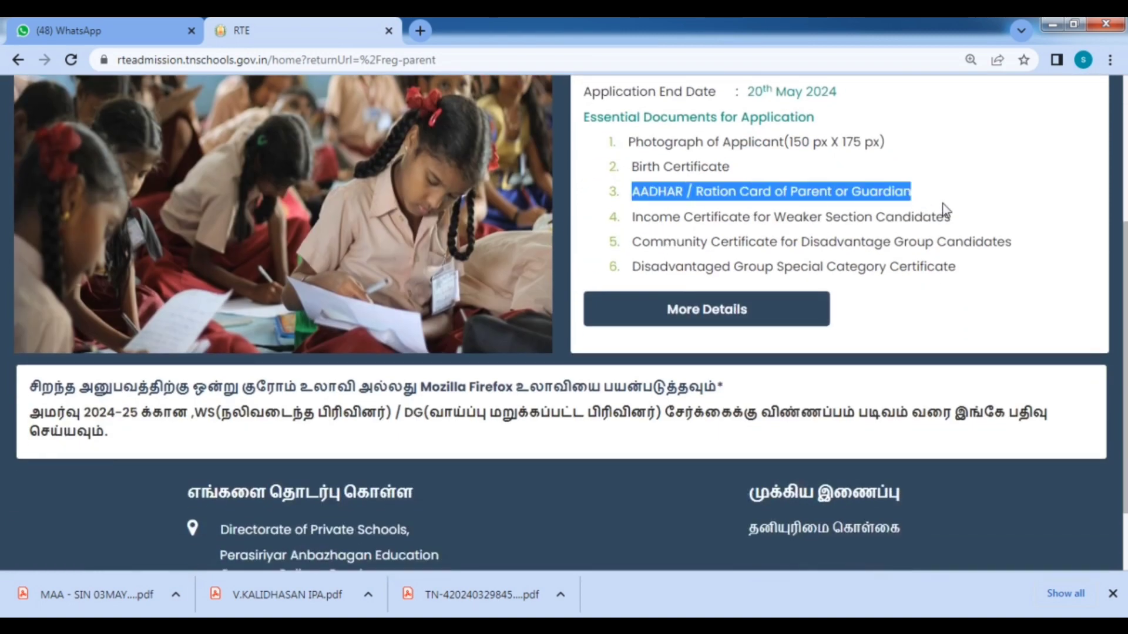
pyautogui.click(942, 202)
pyautogui.click(763, 226)
pyautogui.moveTo(634, 220); pyautogui.dragTo(745, 222)
pyautogui.click(786, 252)
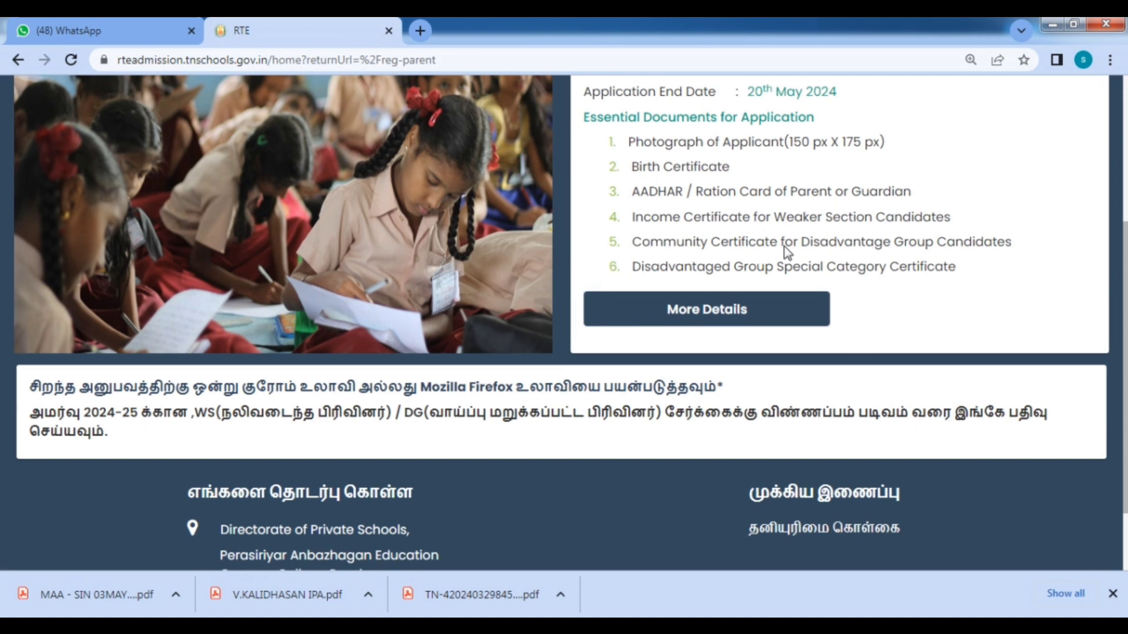
pyautogui.moveTo(671, 247); pyautogui.dragTo(733, 241)
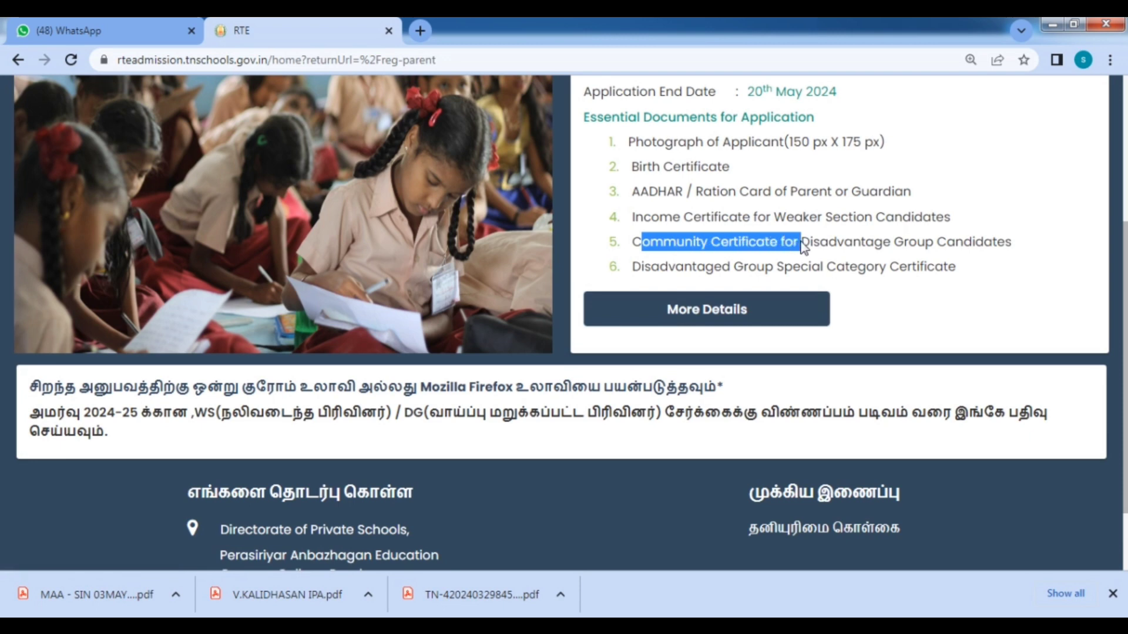
pyautogui.click(716, 272)
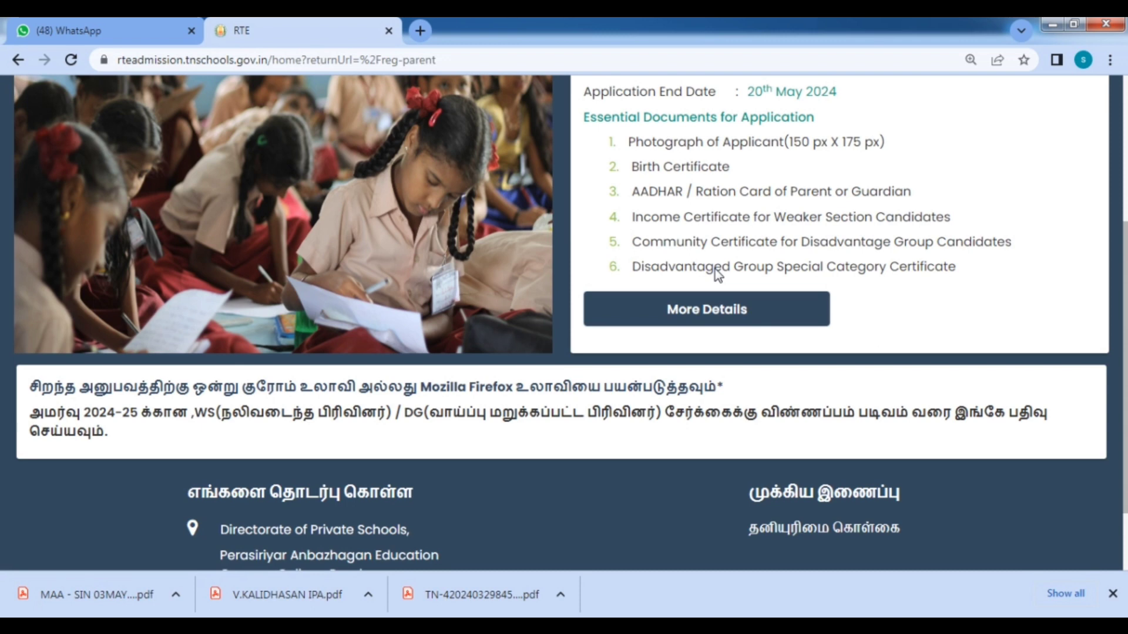
pyautogui.scroll(5, 715, 269)
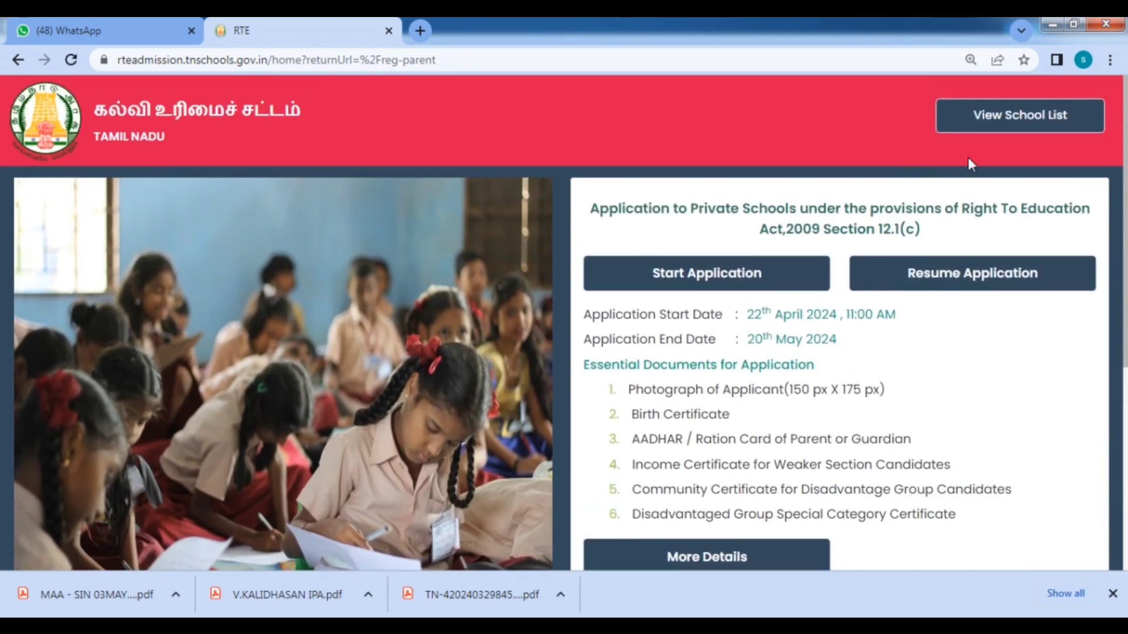
# Open the district-wise school list and view the TIRUCHIRAPPALLI district schools.
pyautogui.click(989, 133)
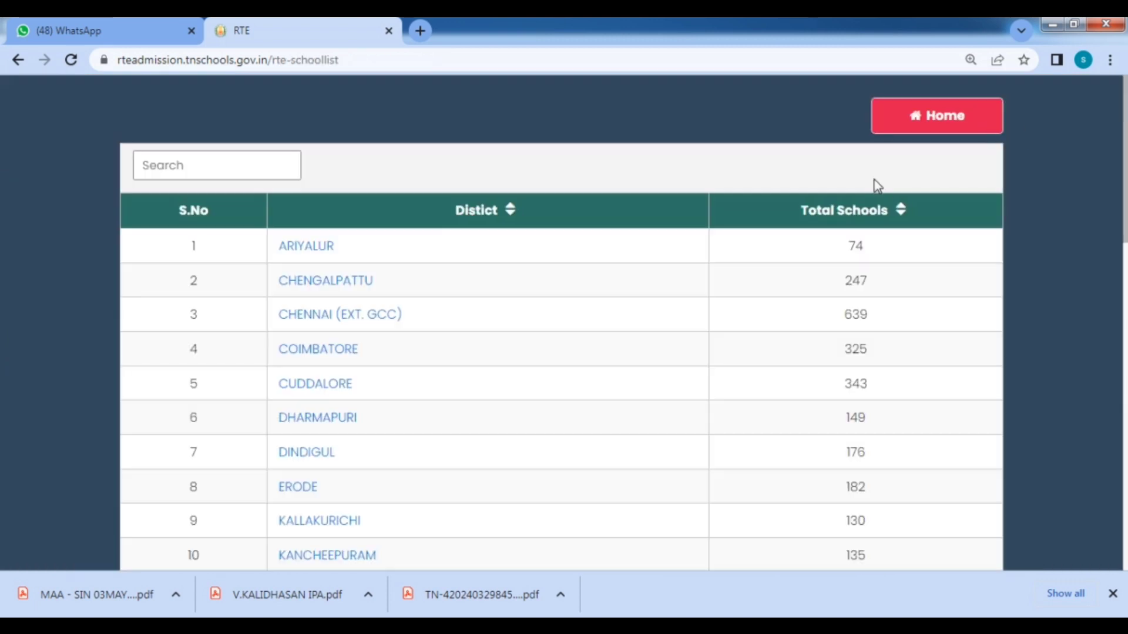
pyautogui.scroll(-5, 795, 243)
pyautogui.scroll(-10, 642, 339)
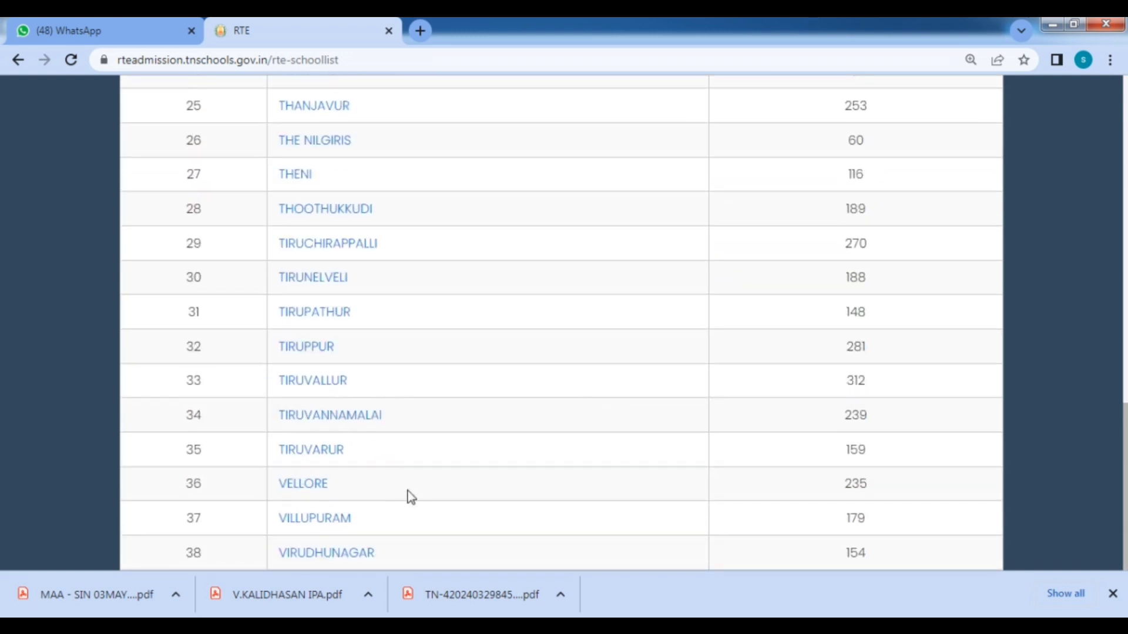
pyautogui.scroll(3, 411, 470)
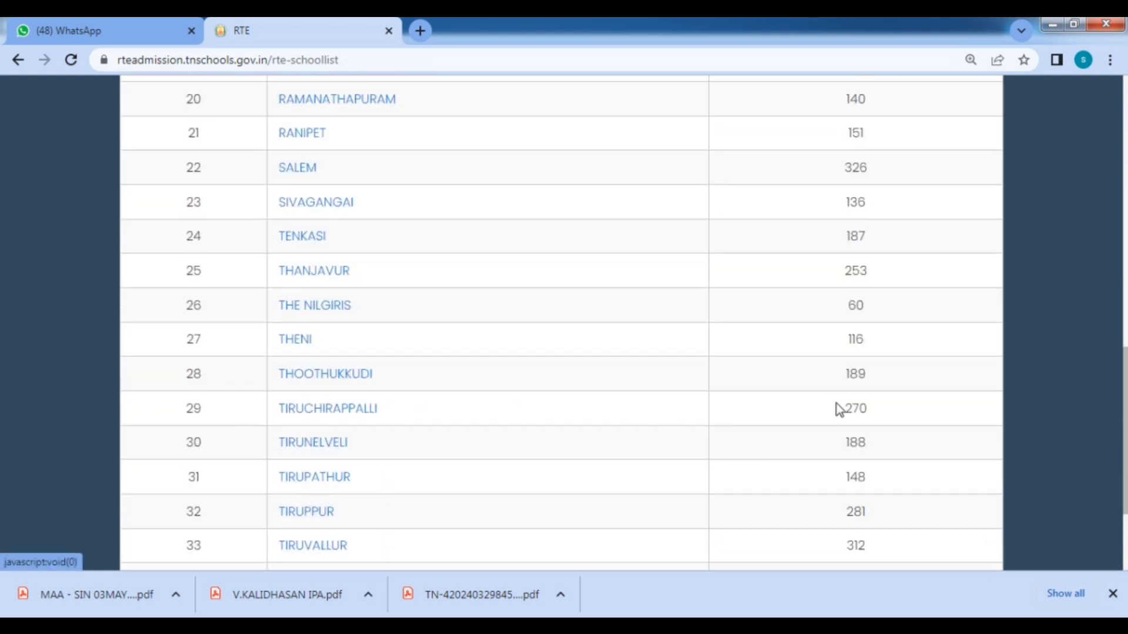
pyautogui.click(332, 416)
pyautogui.scroll(3, 587, 192)
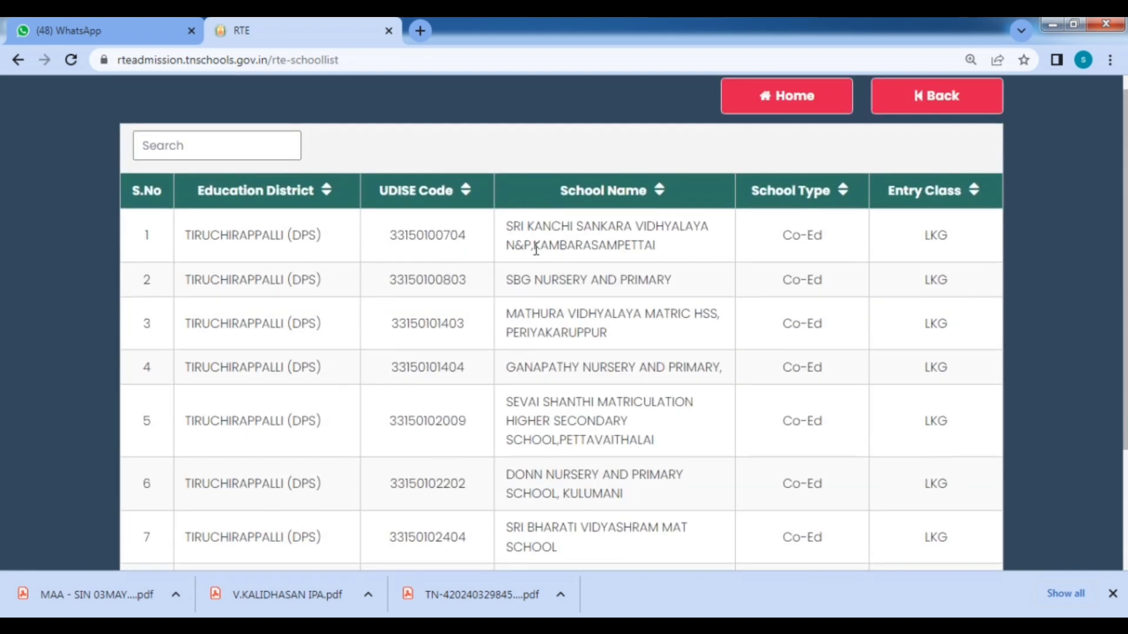
pyautogui.scroll(-3, 499, 446)
pyautogui.scroll(3, 787, 422)
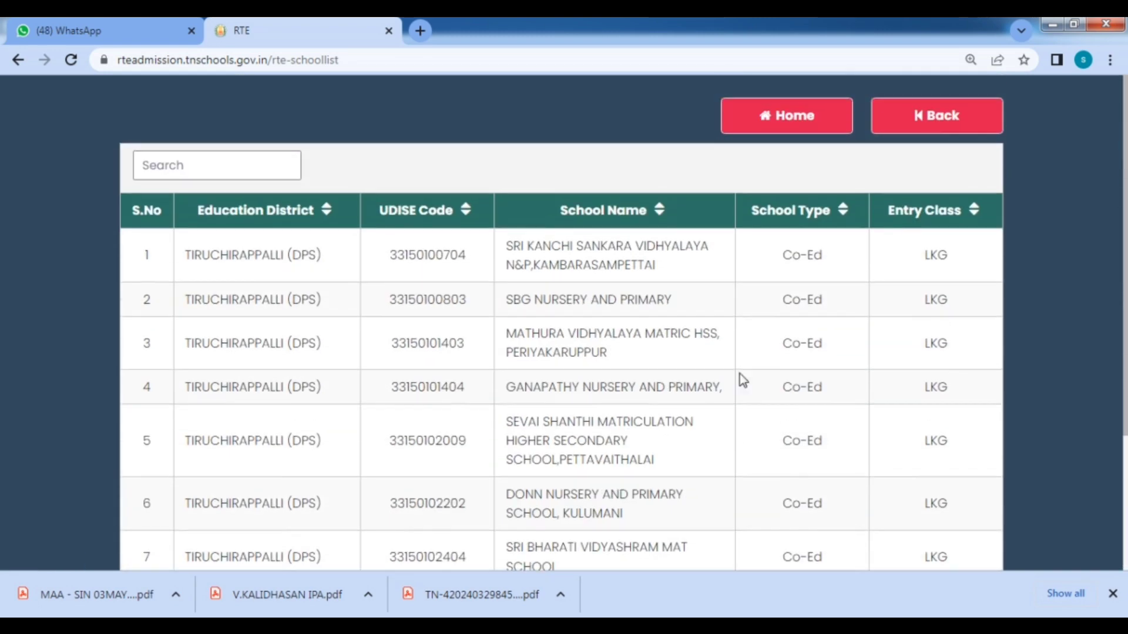
# Go back to the district list and return to the portal home page.
pyautogui.click(932, 124)
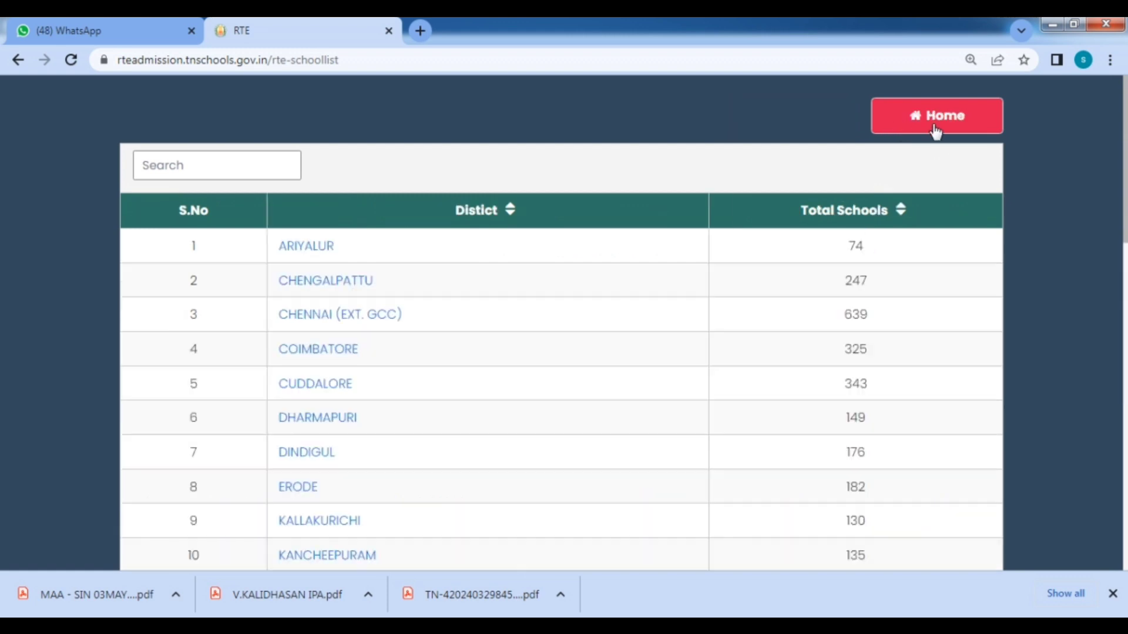
pyautogui.click(919, 113)
pyautogui.scroll(-4, 834, 270)
pyautogui.scroll(3, 851, 282)
pyautogui.scroll(2, 787, 246)
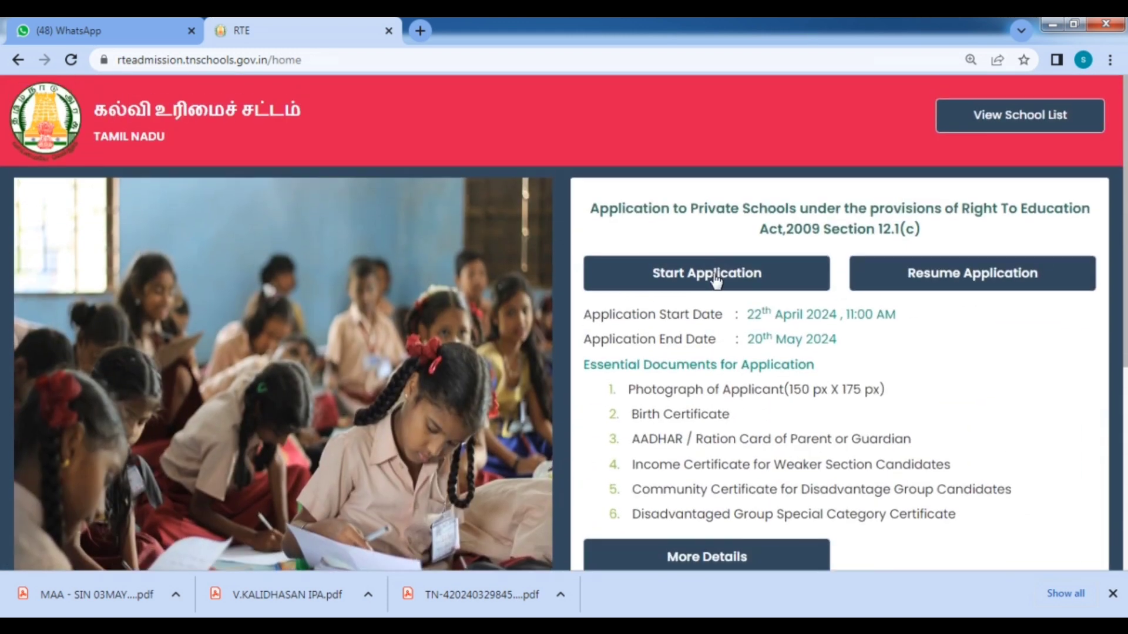
# Start a new application, enter the child's name and set gender to Female.
pyautogui.click(715, 277)
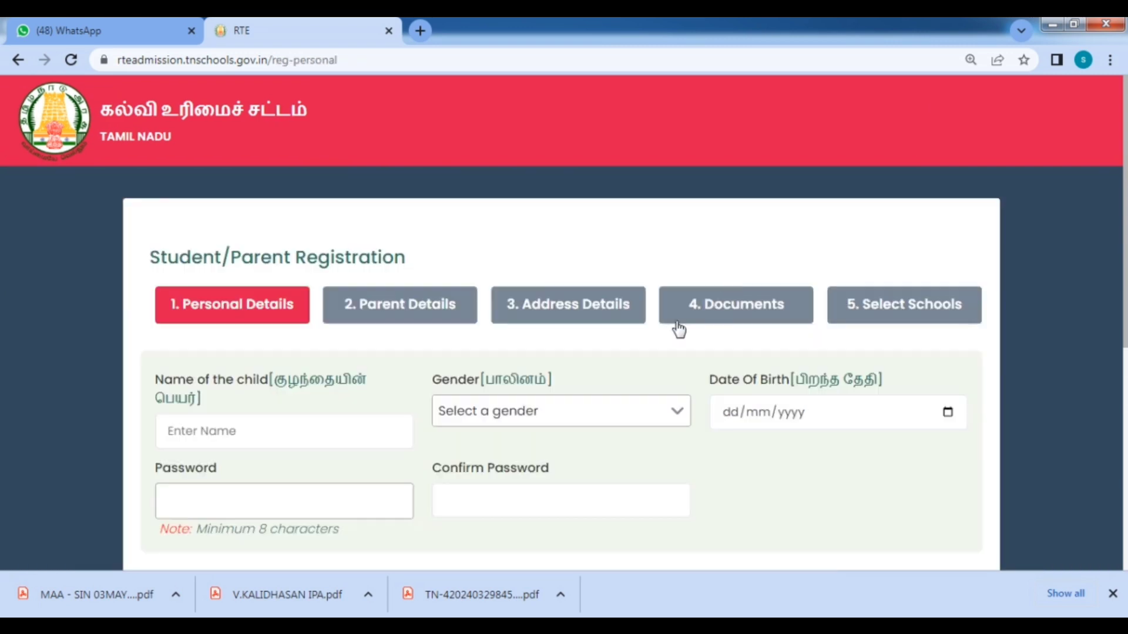
pyautogui.scroll(-3, 693, 329)
pyautogui.click(236, 258)
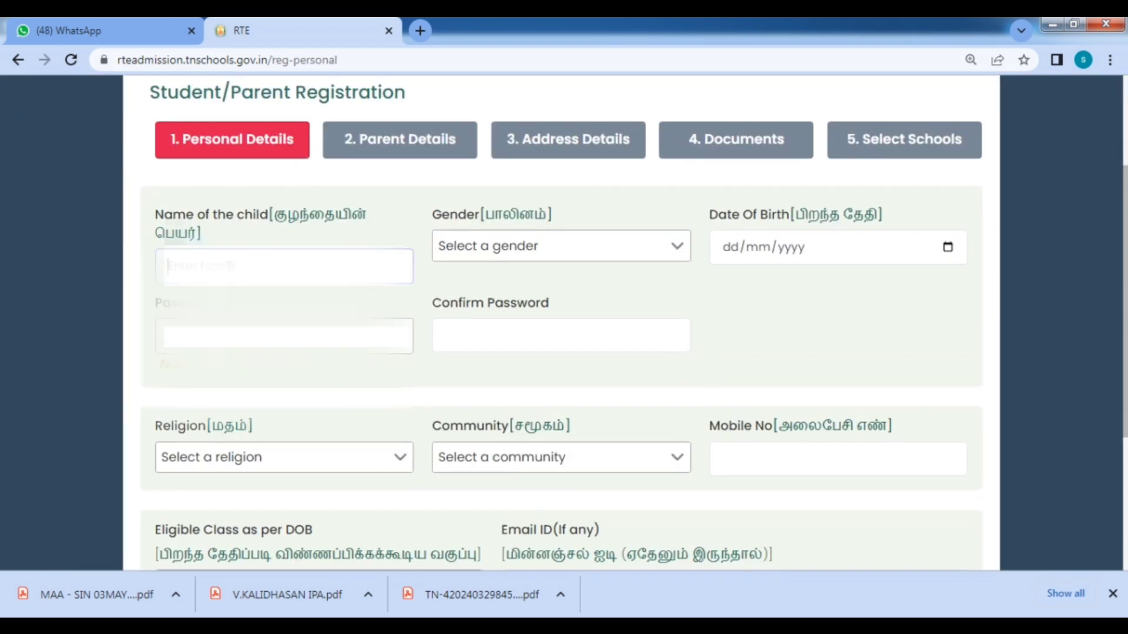
pyautogui.write('SP')
pyautogui.click(563, 266)
pyautogui.click(462, 307)
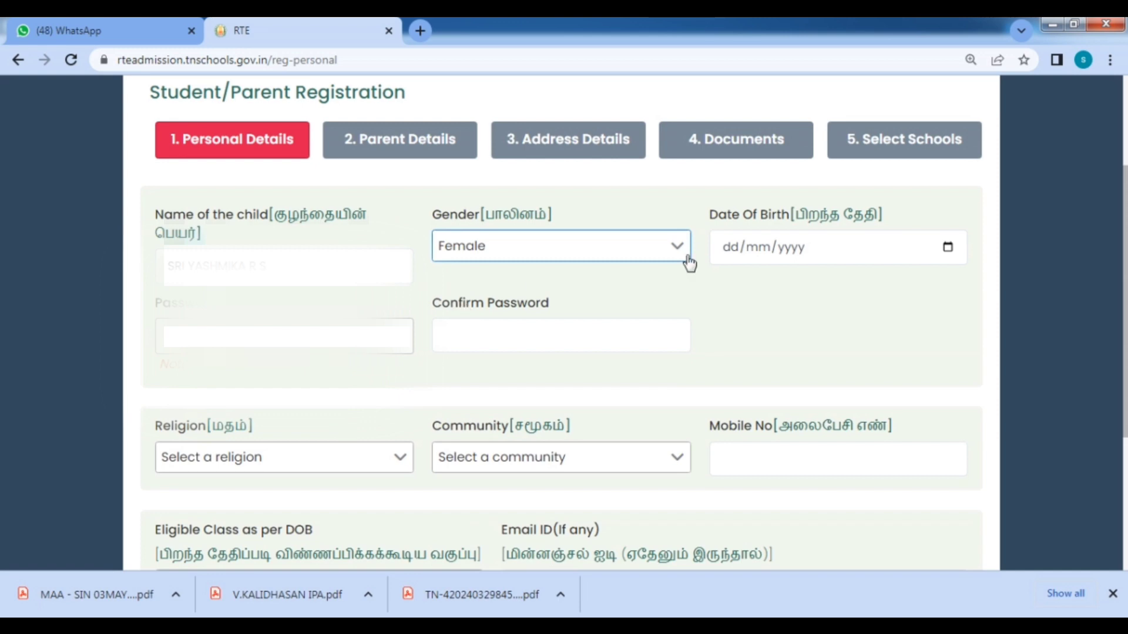
# Enter the child's date of birth in the Date Of Birth field.
pyautogui.click(735, 260)
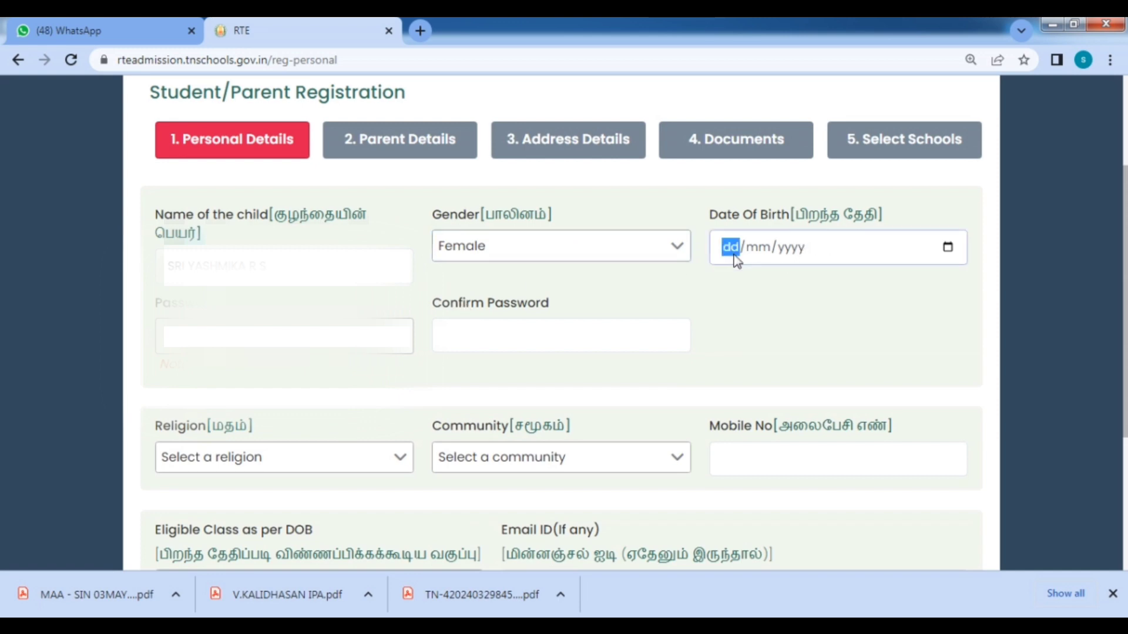
pyautogui.press('Tab')
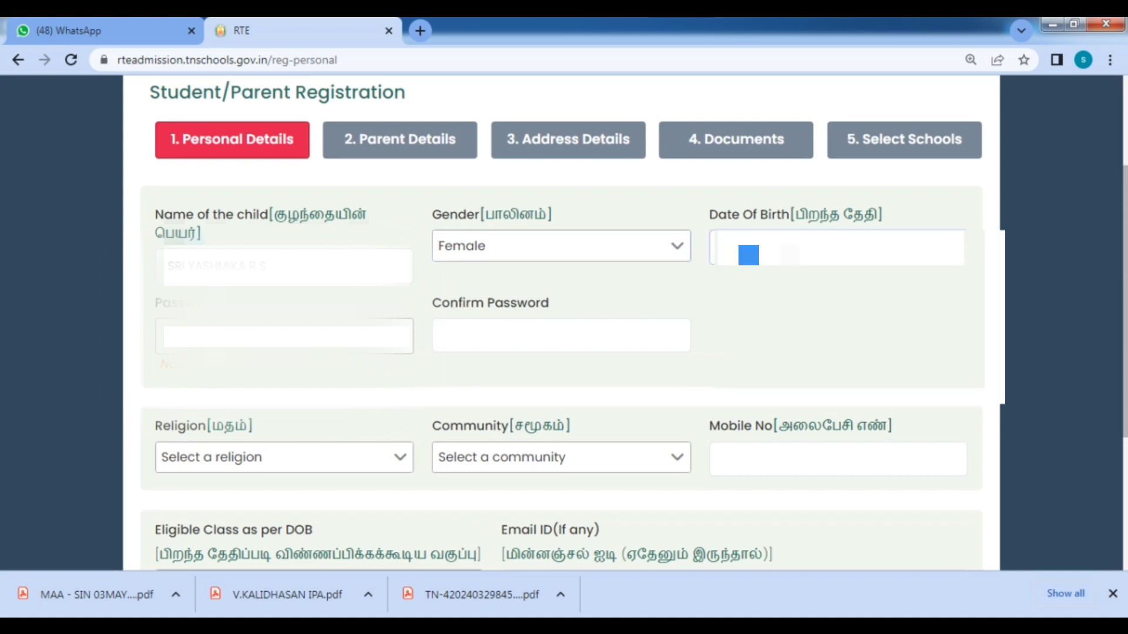
pyautogui.write('220')
pyautogui.press('Tab')
pyautogui.press('Tab')
# Enter the account password and the same password under Confirm Password.
pyautogui.scroll(-1, 468, 282)
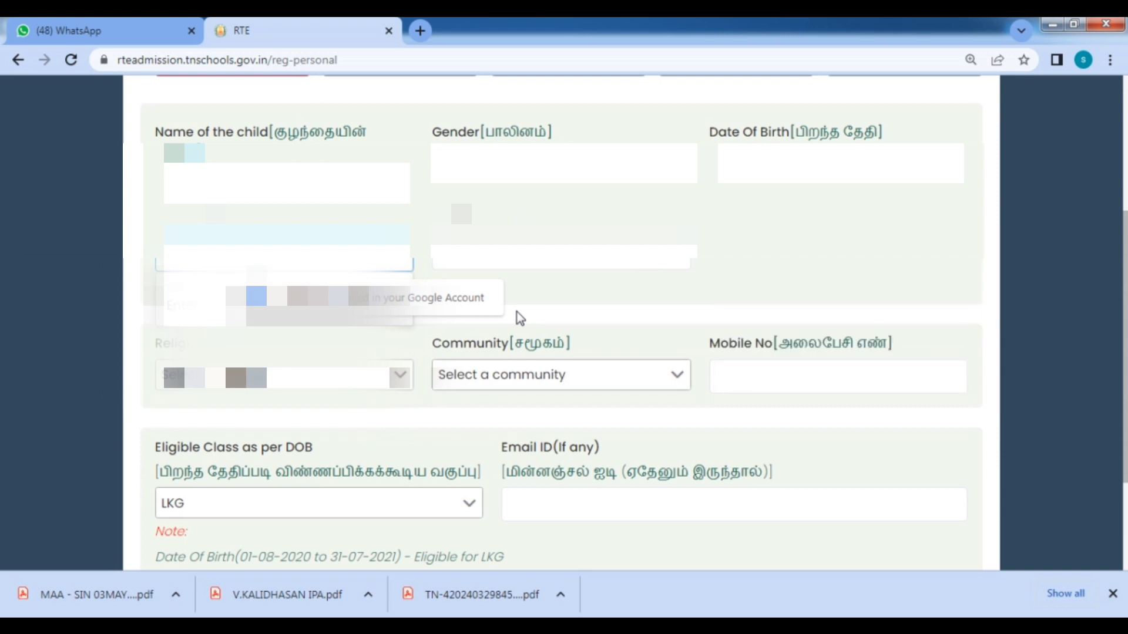
pyautogui.write('•')
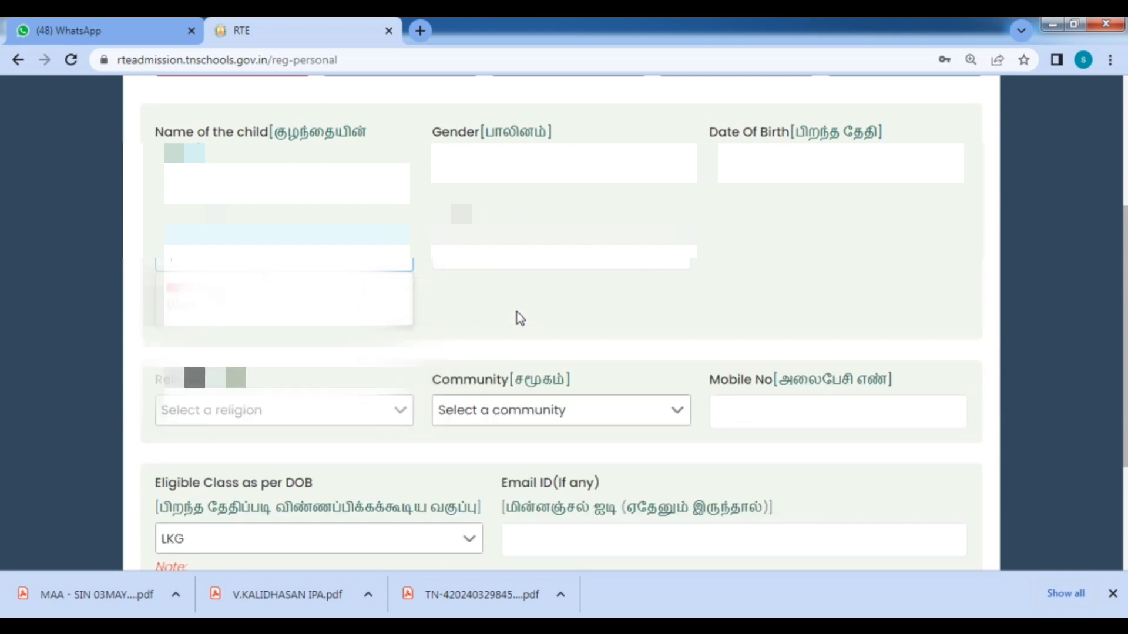
pyautogui.write('•')
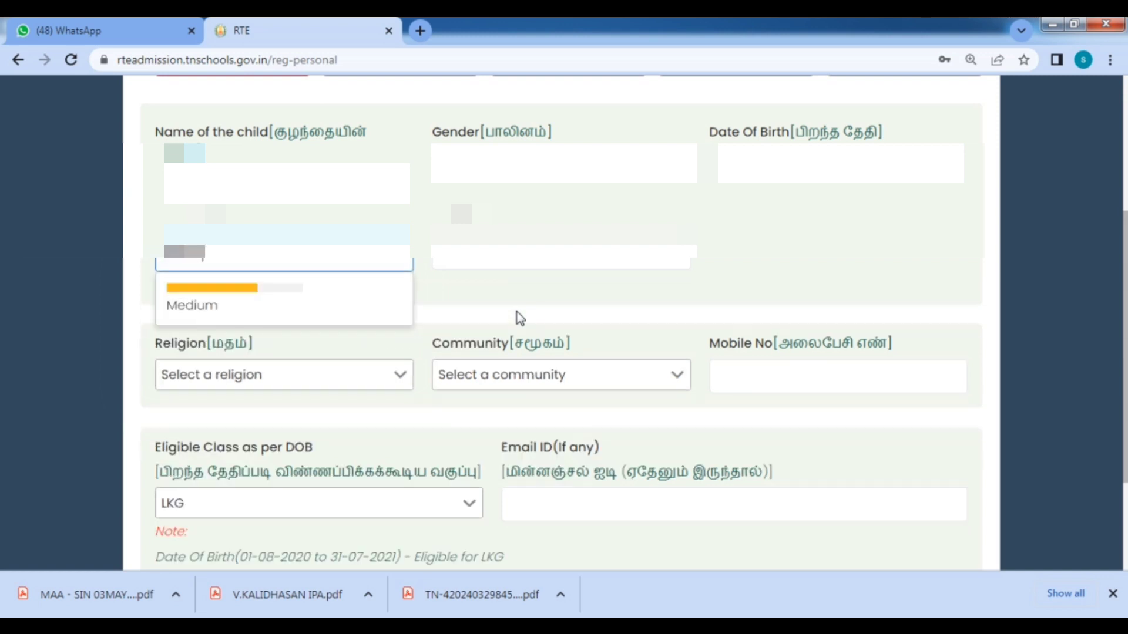
pyautogui.write('••')
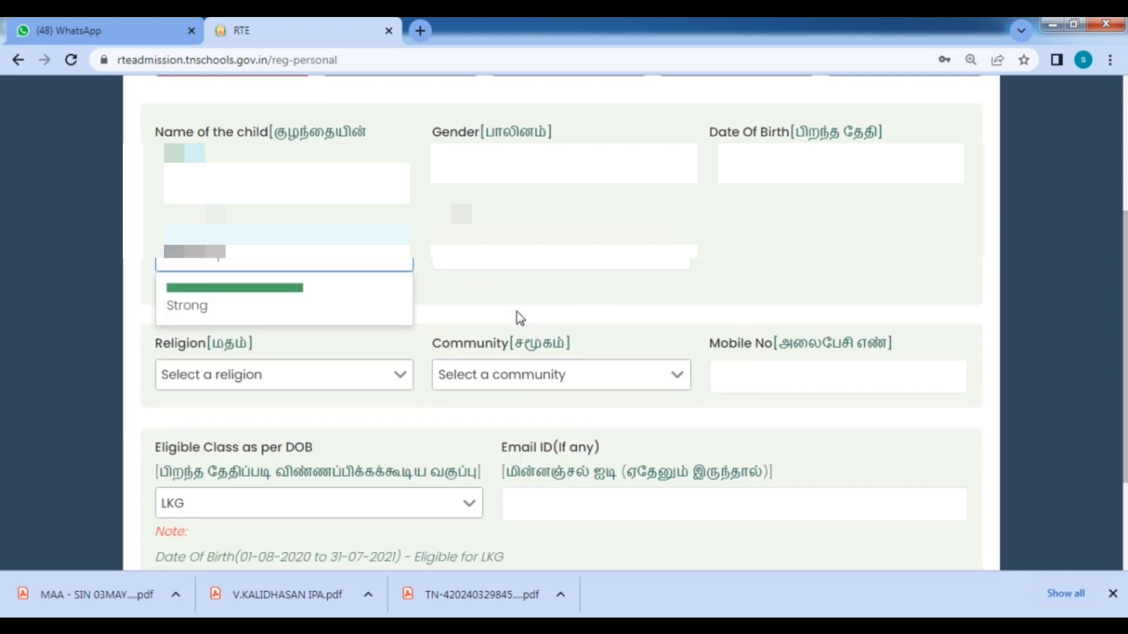
pyautogui.click(541, 265)
pyautogui.write('•')
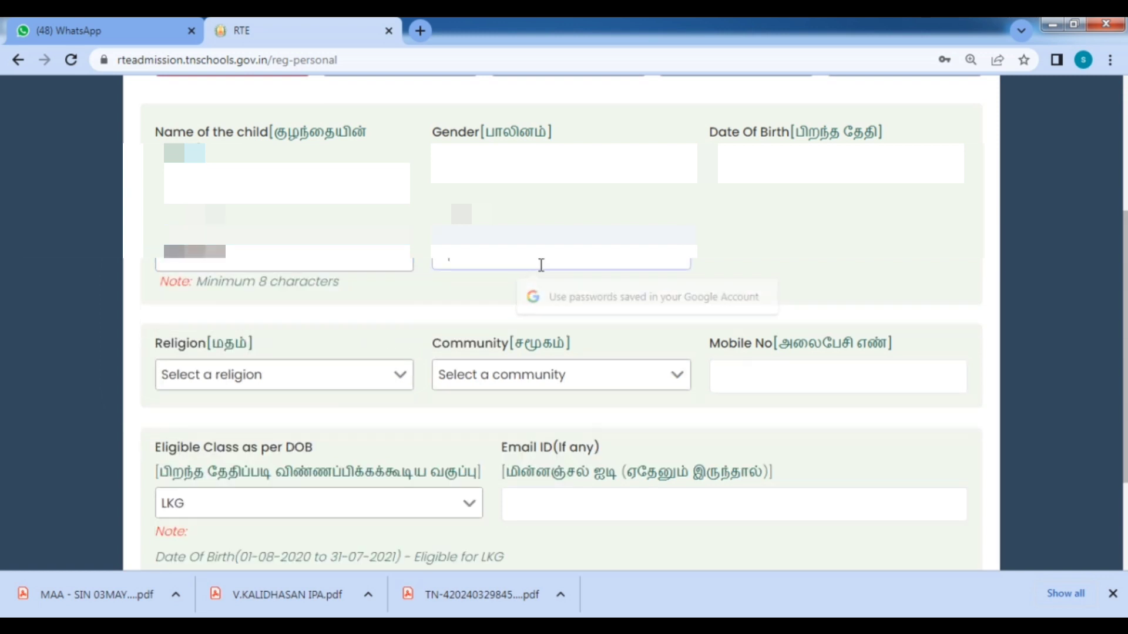
pyautogui.write('••')
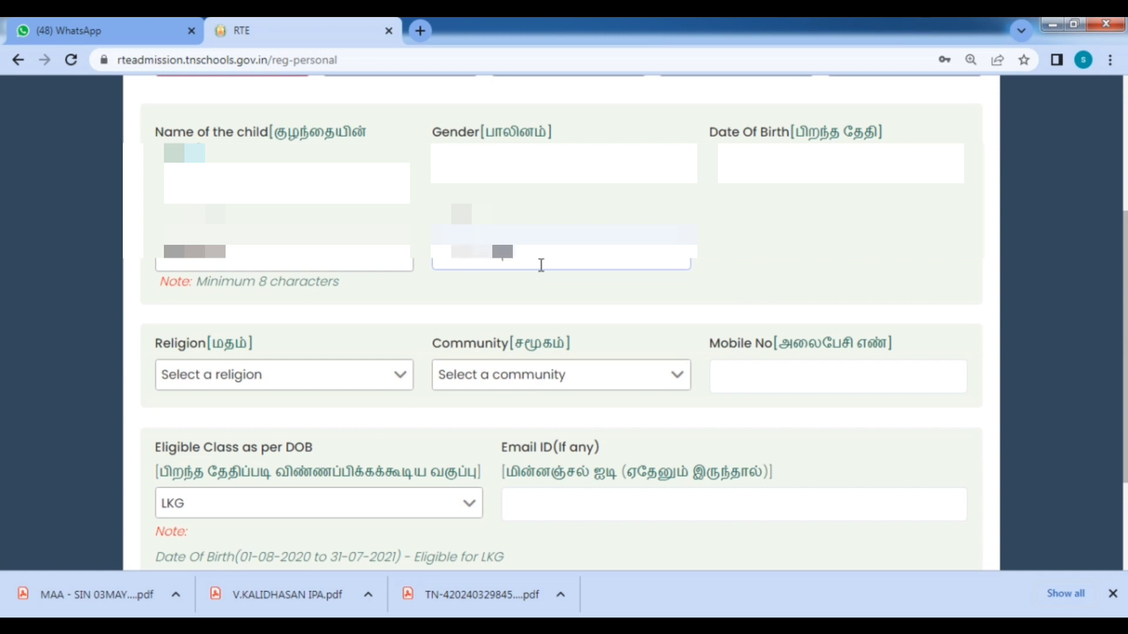
pyautogui.scroll(-3, 480, 267)
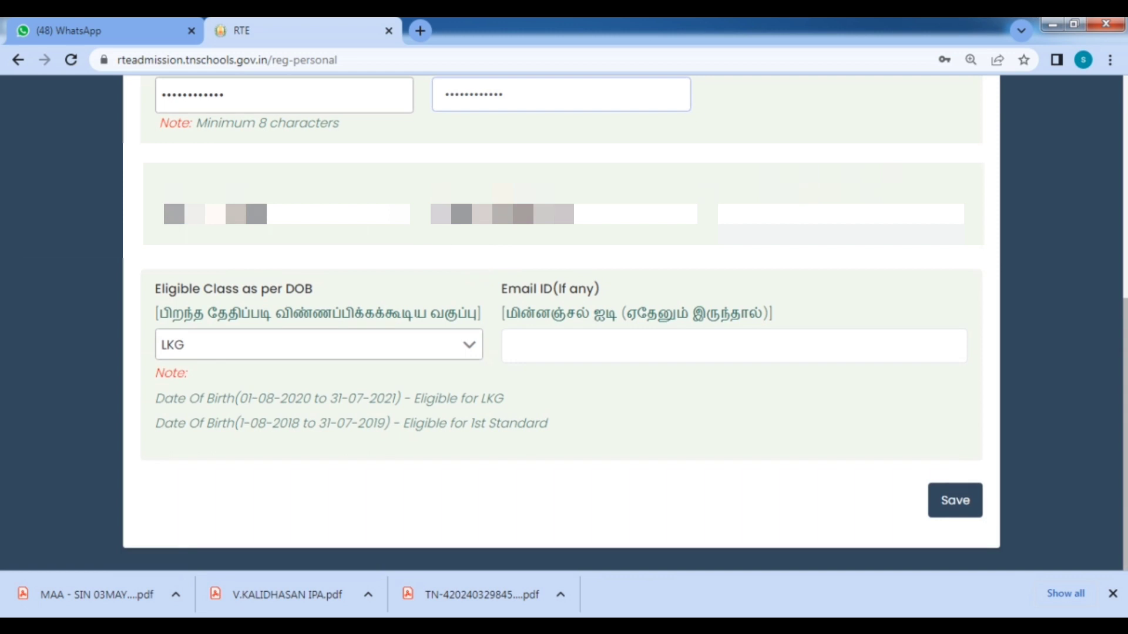
# Pick the child's religion from the Religion list and SC-Others from the Community list.
pyautogui.click(258, 214)
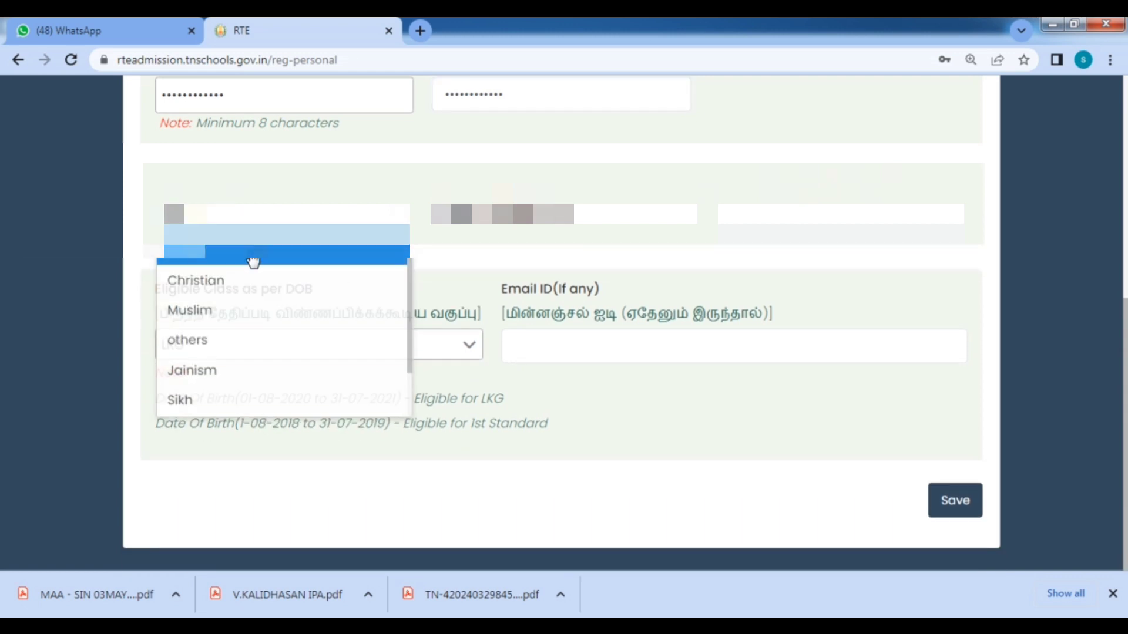
pyautogui.click(253, 258)
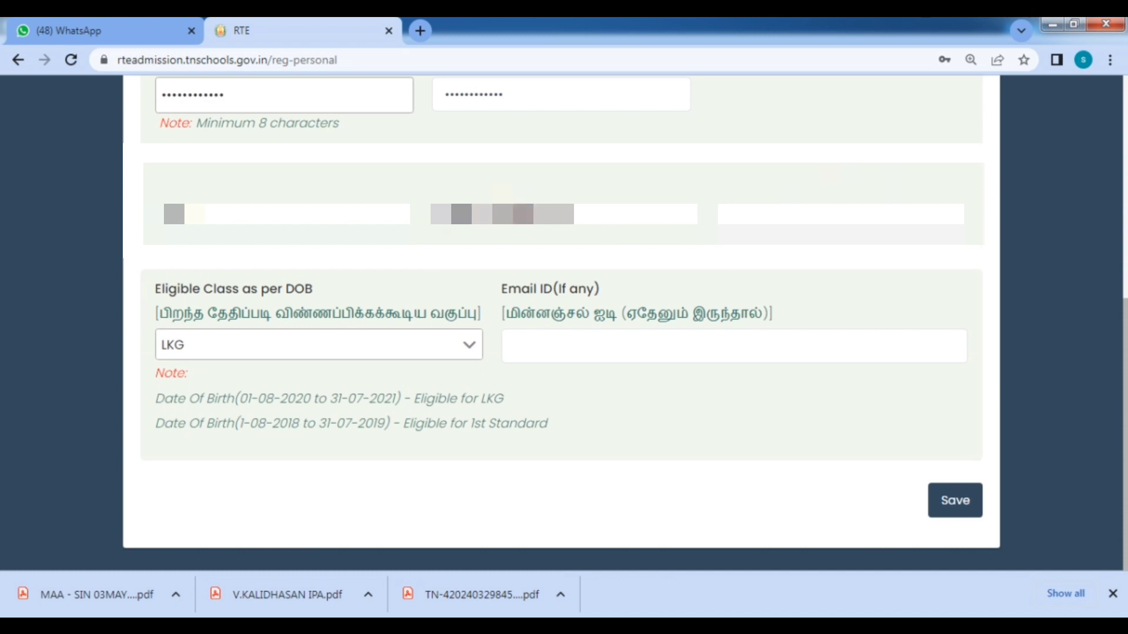
pyautogui.click(544, 214)
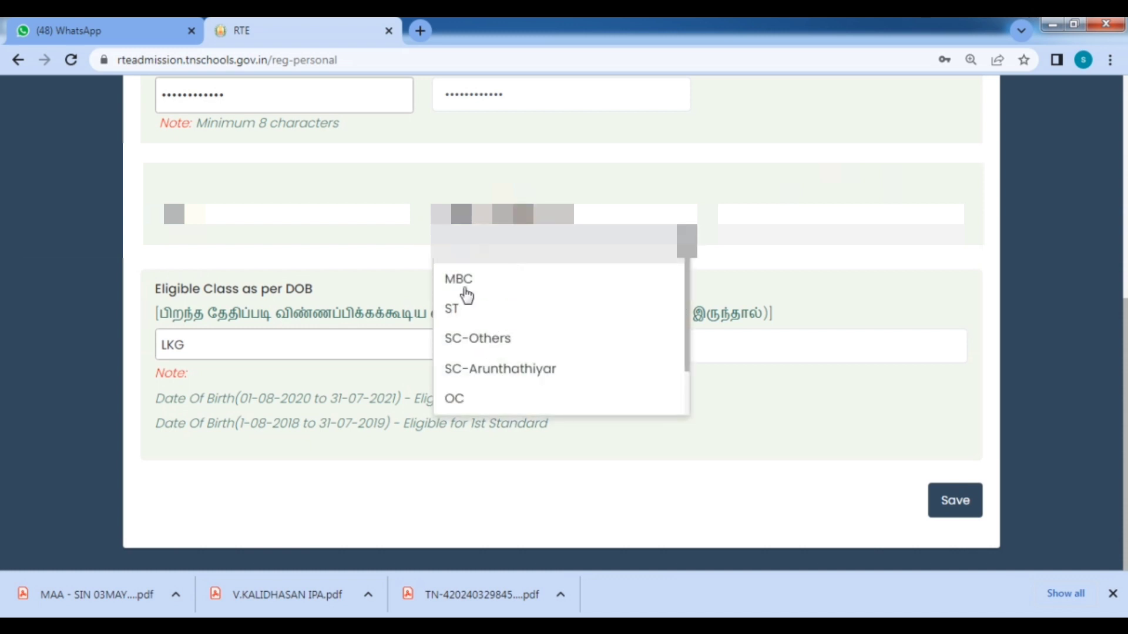
pyautogui.click(526, 340)
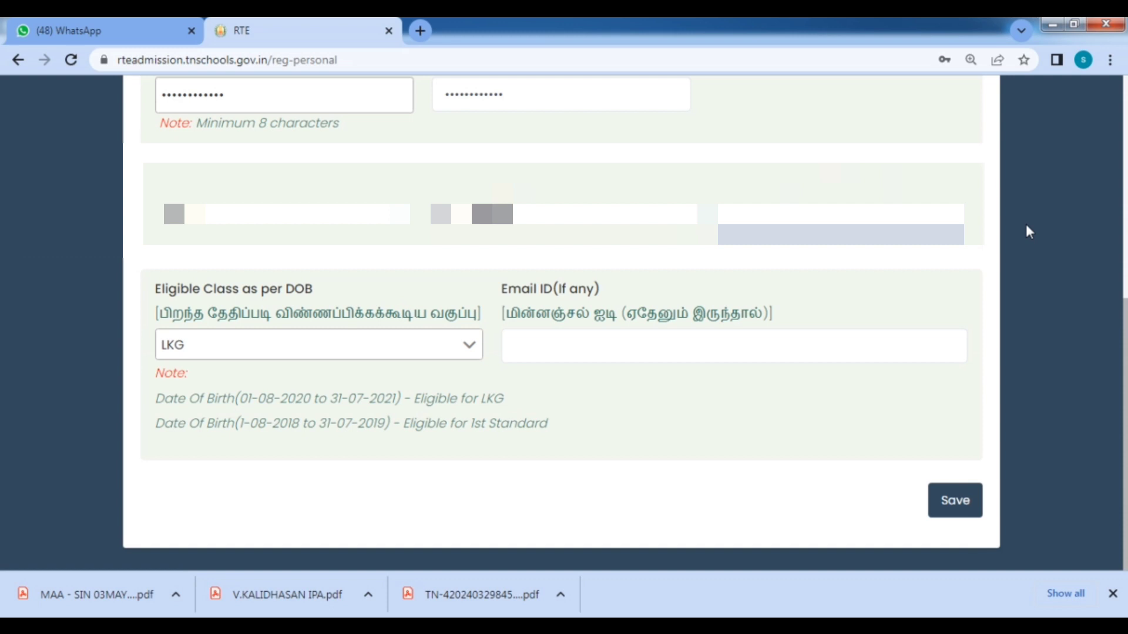
# Enter the parent's mobile number and contact e-mail address, correcting a typo.
pyautogui.write('9')
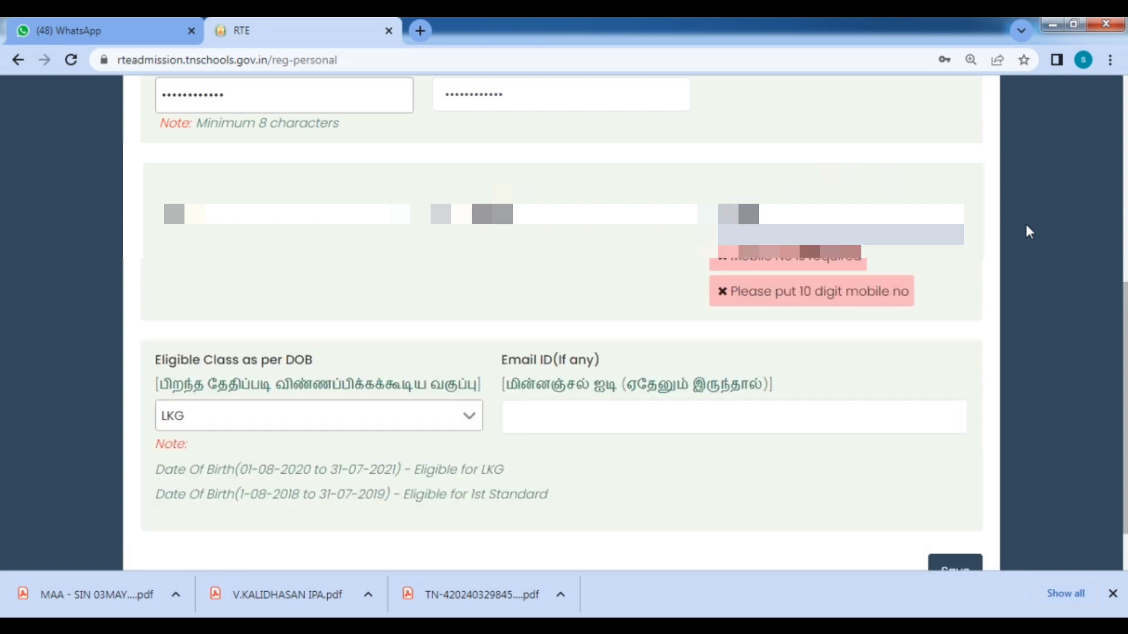
pyautogui.write('99')
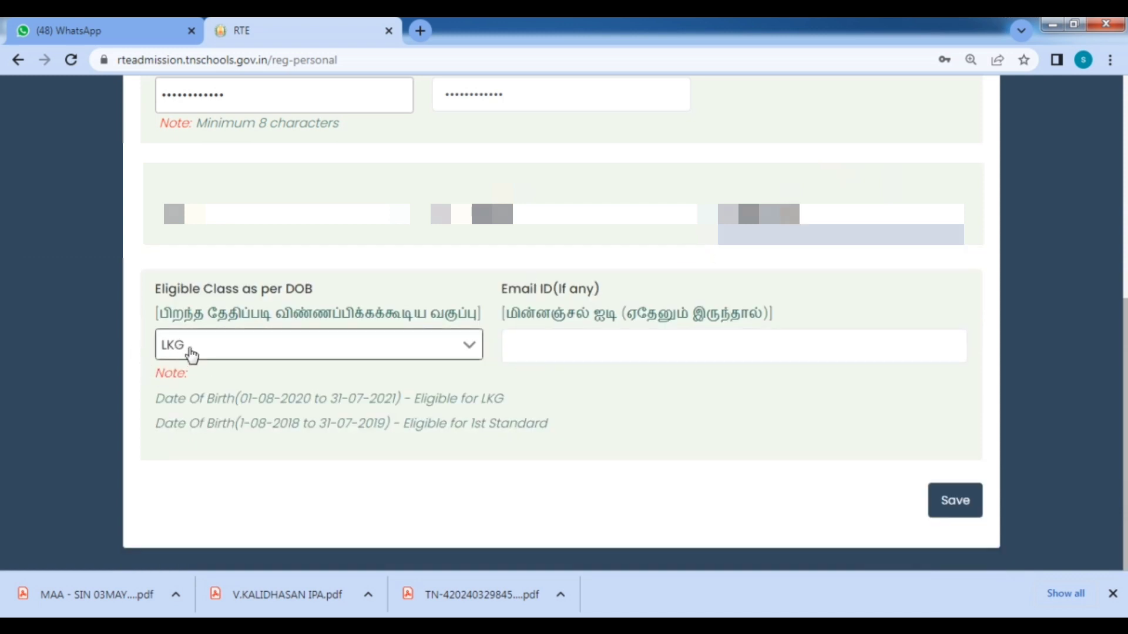
pyautogui.moveTo(154, 289); pyautogui.dragTo(318, 291)
pyautogui.click(336, 291)
pyautogui.click(507, 347)
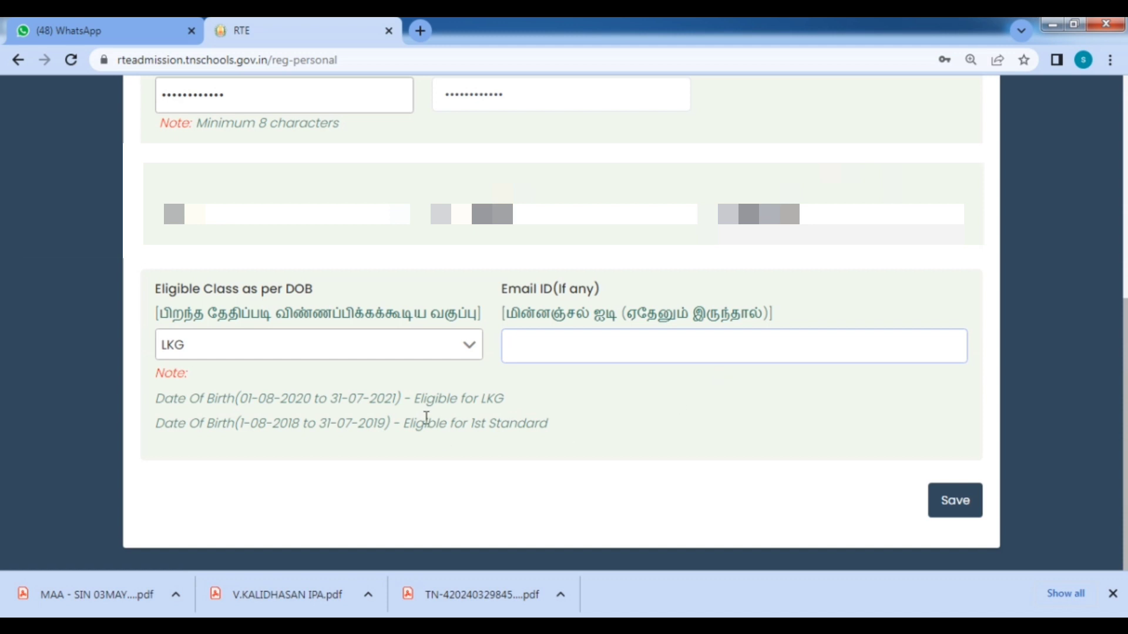
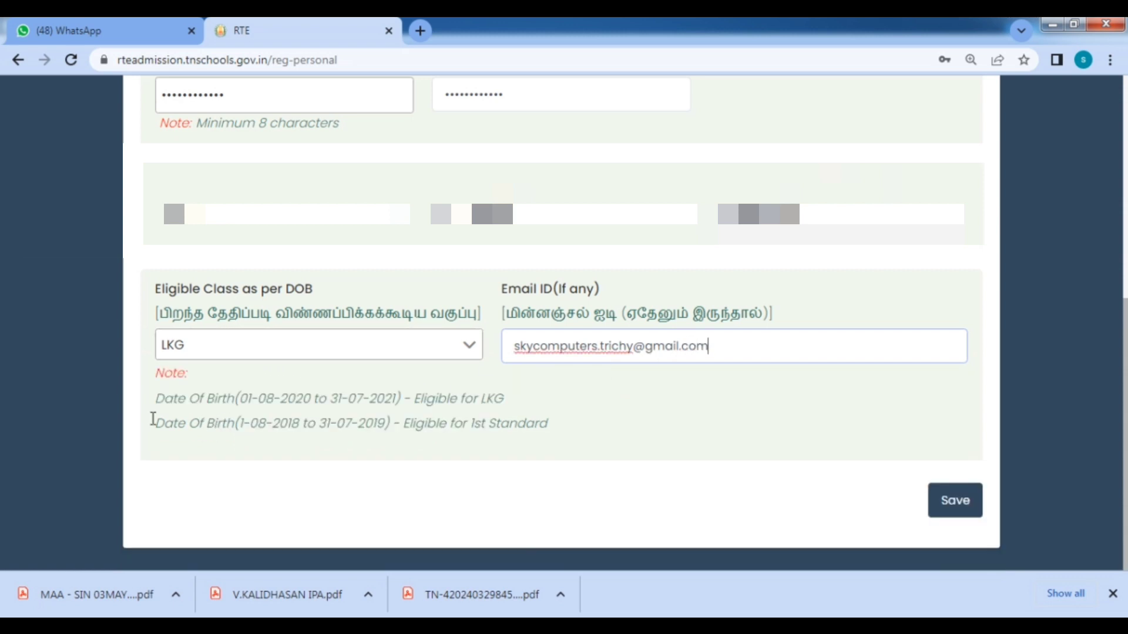
# Review the LKG and 1st Standard birth-date eligibility ranges in the notes.
pyautogui.moveTo(147, 407); pyautogui.dragTo(571, 406)
pyautogui.click(569, 400)
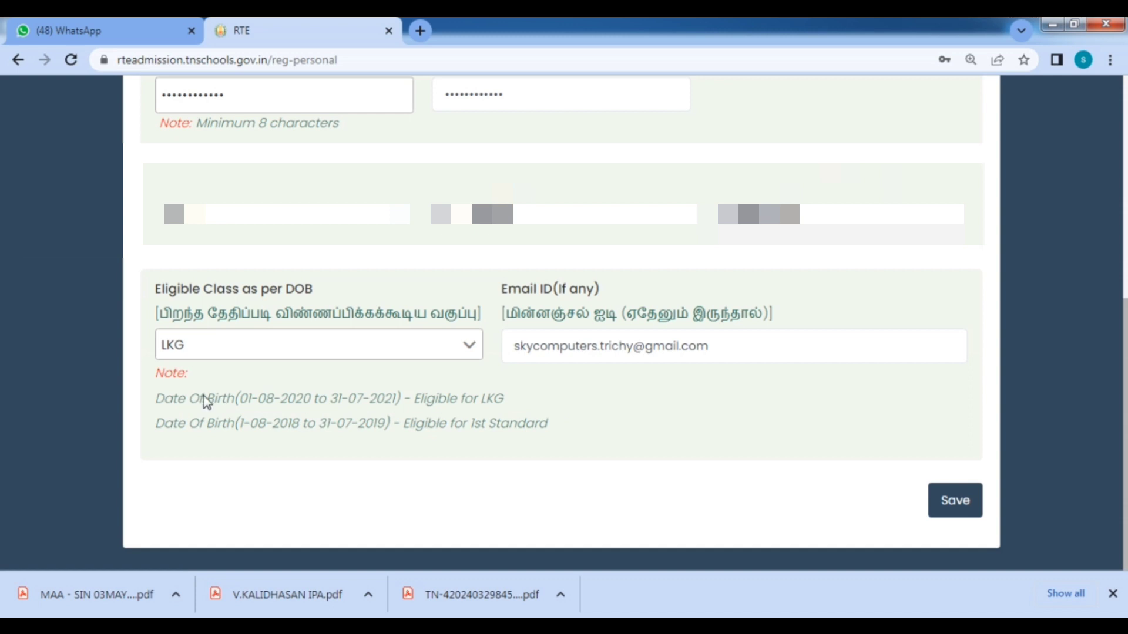
pyautogui.moveTo(248, 401); pyautogui.dragTo(389, 406)
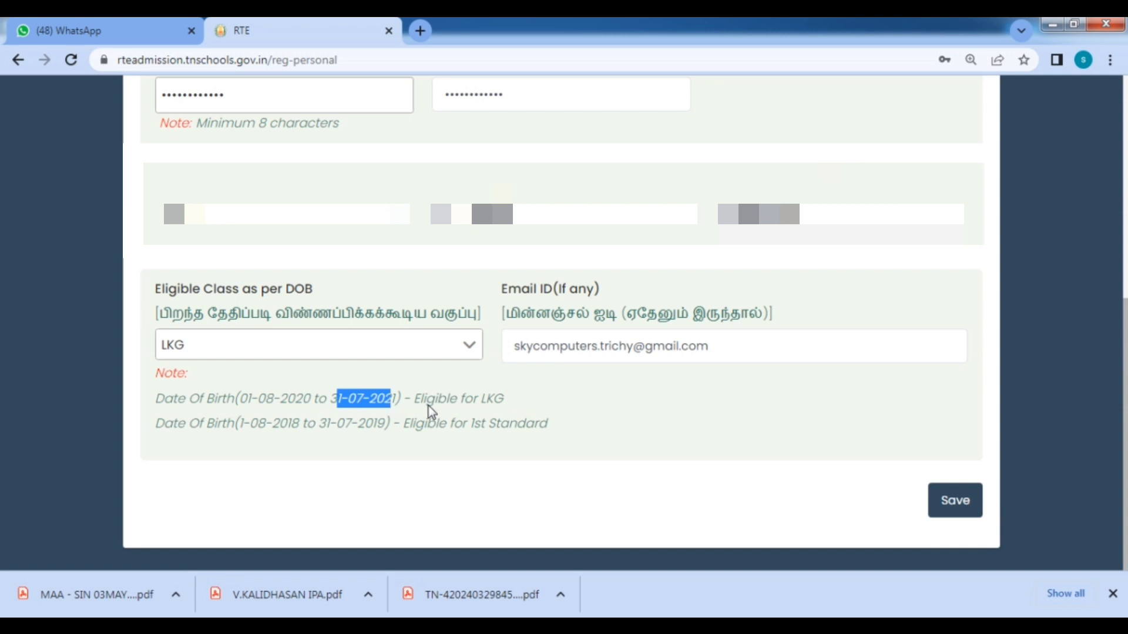
pyautogui.moveTo(512, 405); pyautogui.dragTo(480, 406)
pyautogui.click(324, 483)
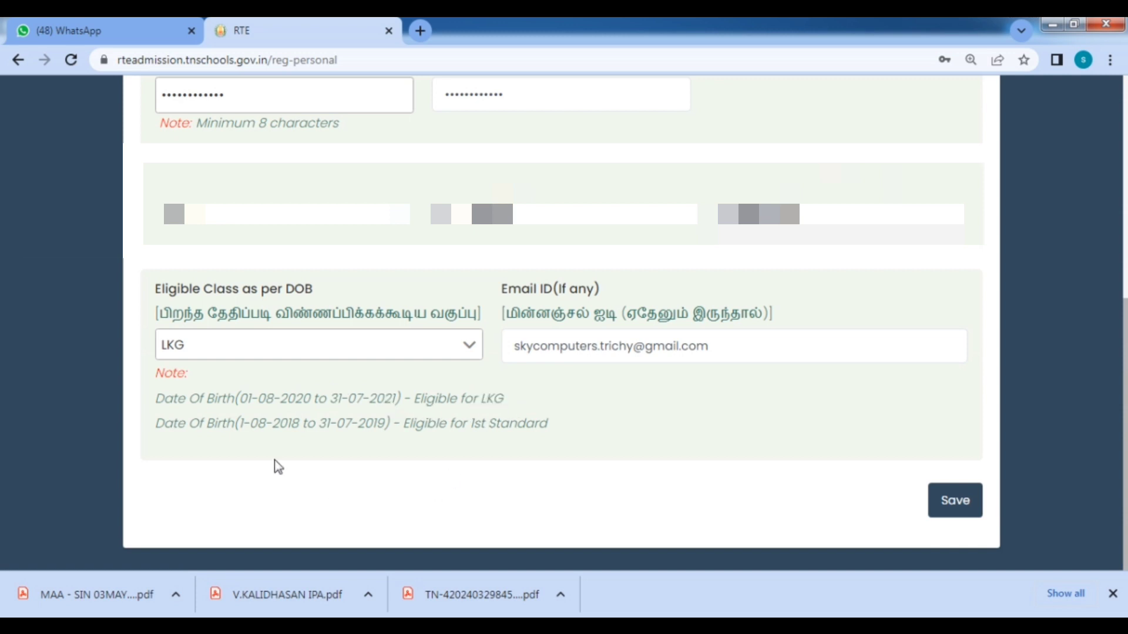
pyautogui.moveTo(239, 424); pyautogui.dragTo(382, 427)
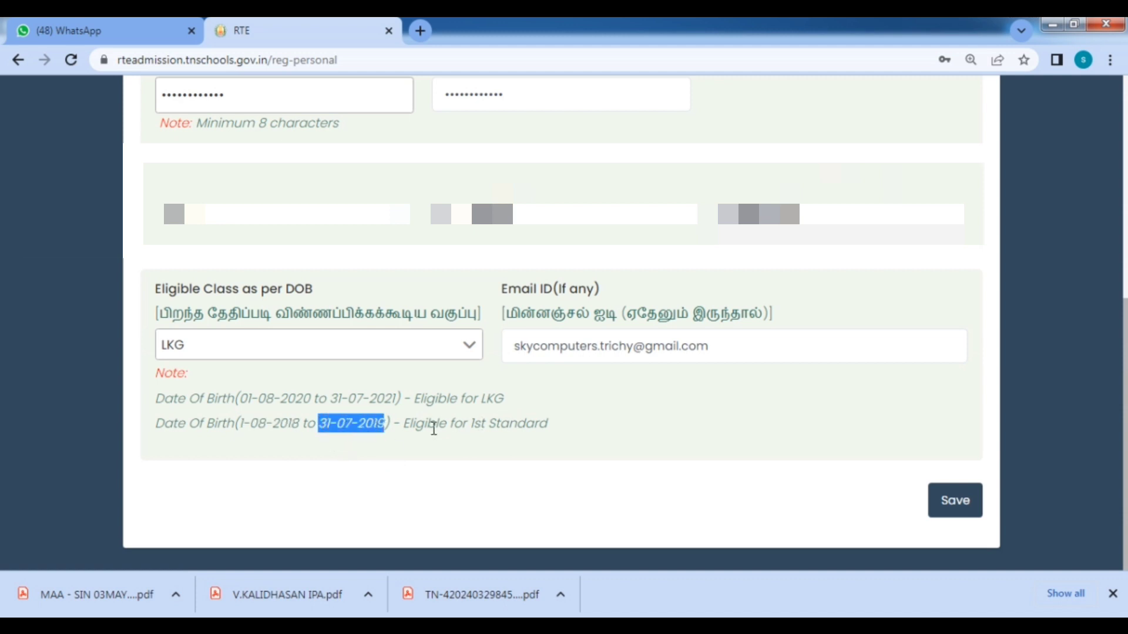
pyautogui.moveTo(464, 425); pyautogui.dragTo(548, 433)
pyautogui.click(590, 436)
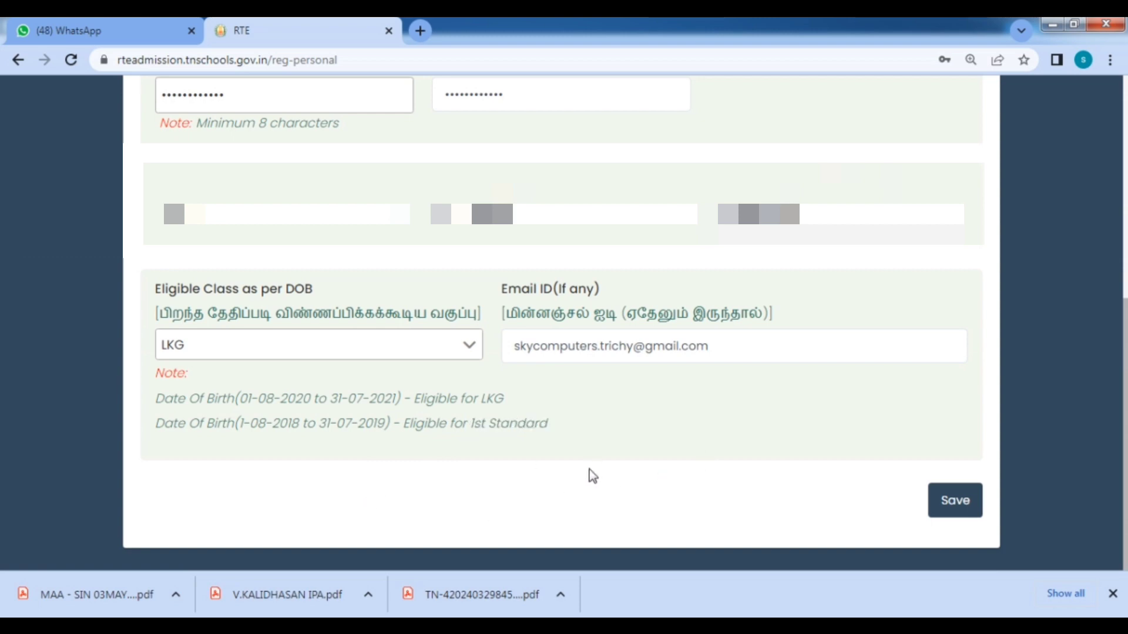
pyautogui.scroll(7, 715, 414)
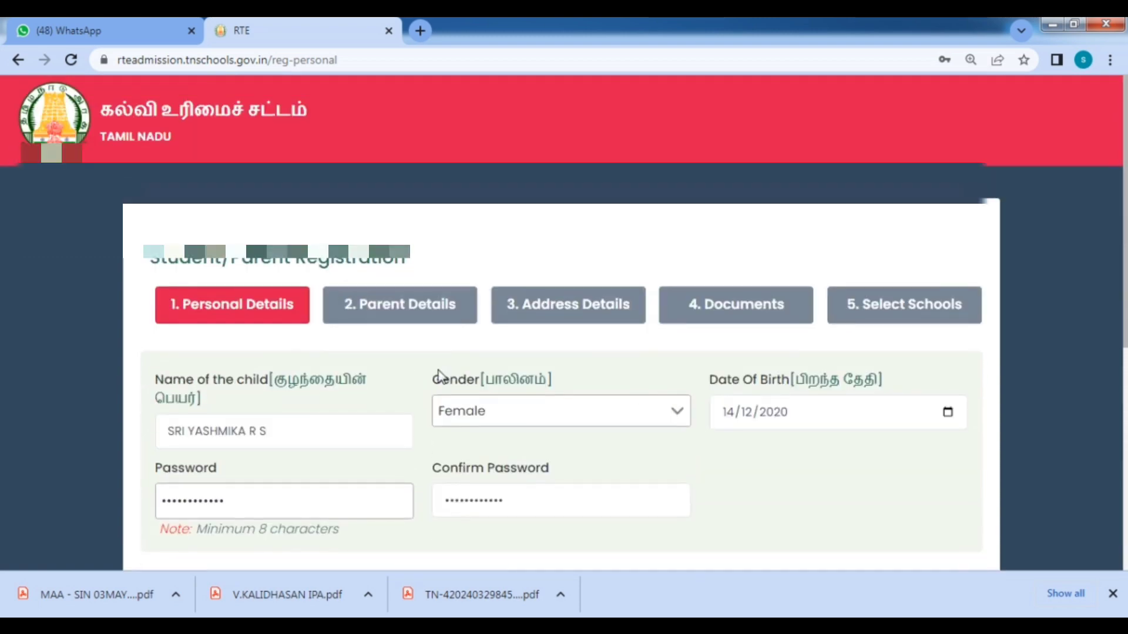
pyautogui.scroll(-6, 673, 392)
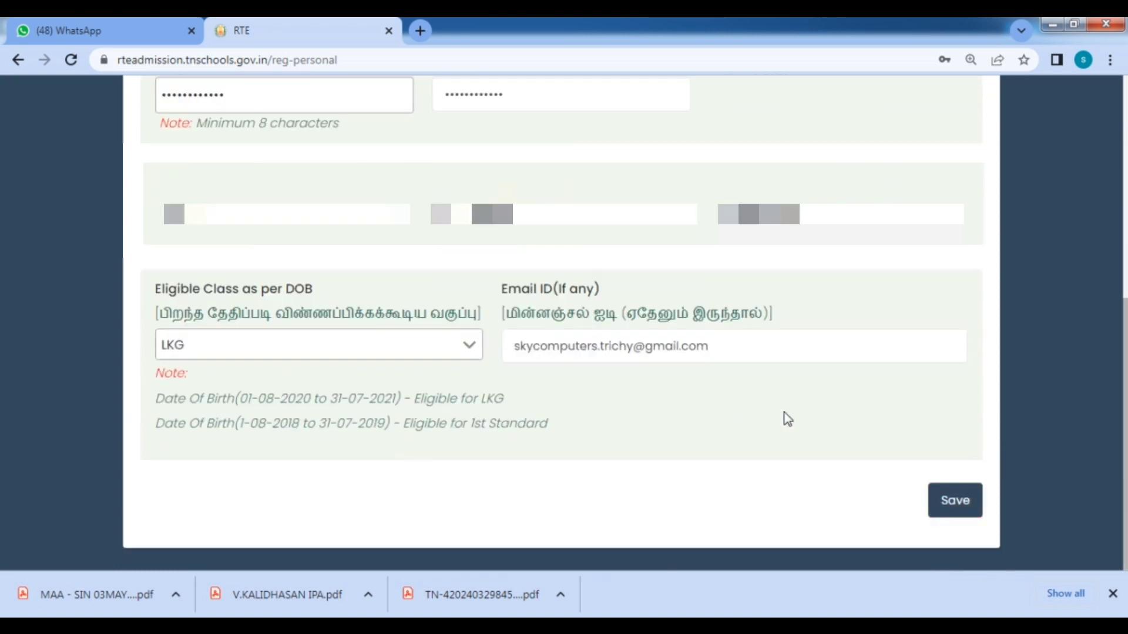
# Save the child's personal details and launch Notepad via Win+R to note the credentials.
pyautogui.click(949, 507)
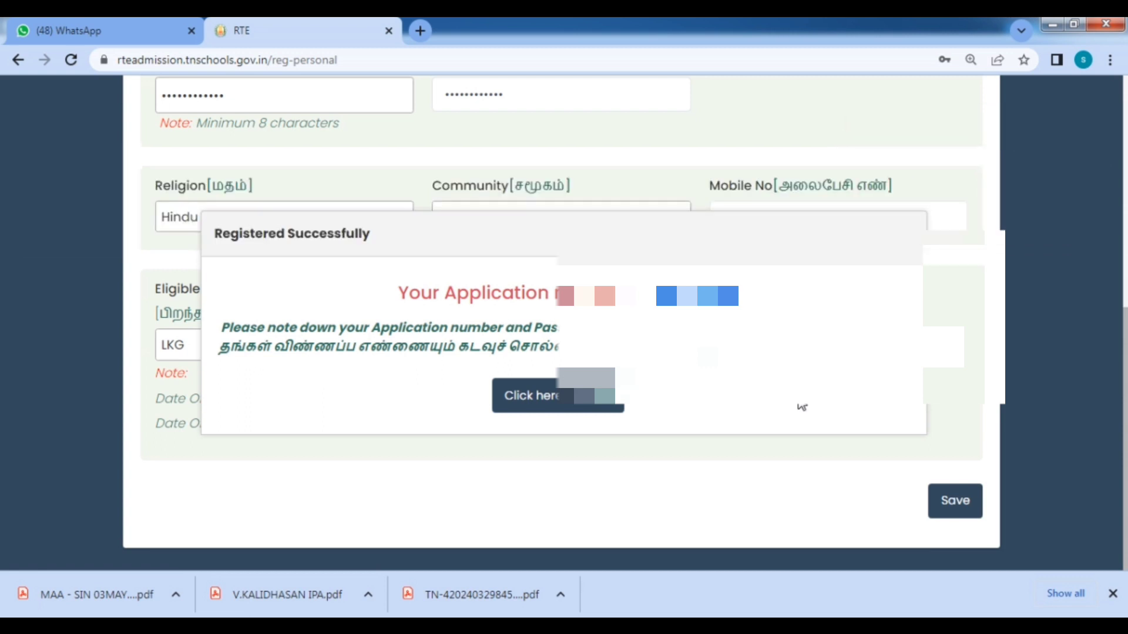
pyautogui.press('super+r')
pyautogui.write('notepad')
pyautogui.press('Return')
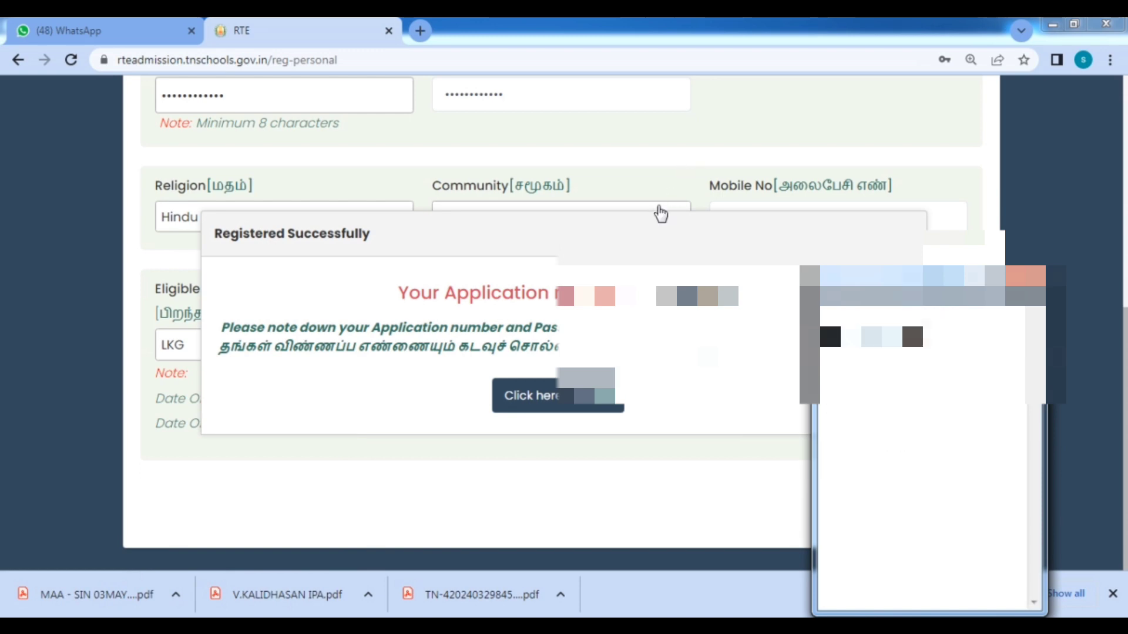
# Continue from the success message and log in with the saved username and password.
pyautogui.click(523, 191)
pyautogui.click(582, 397)
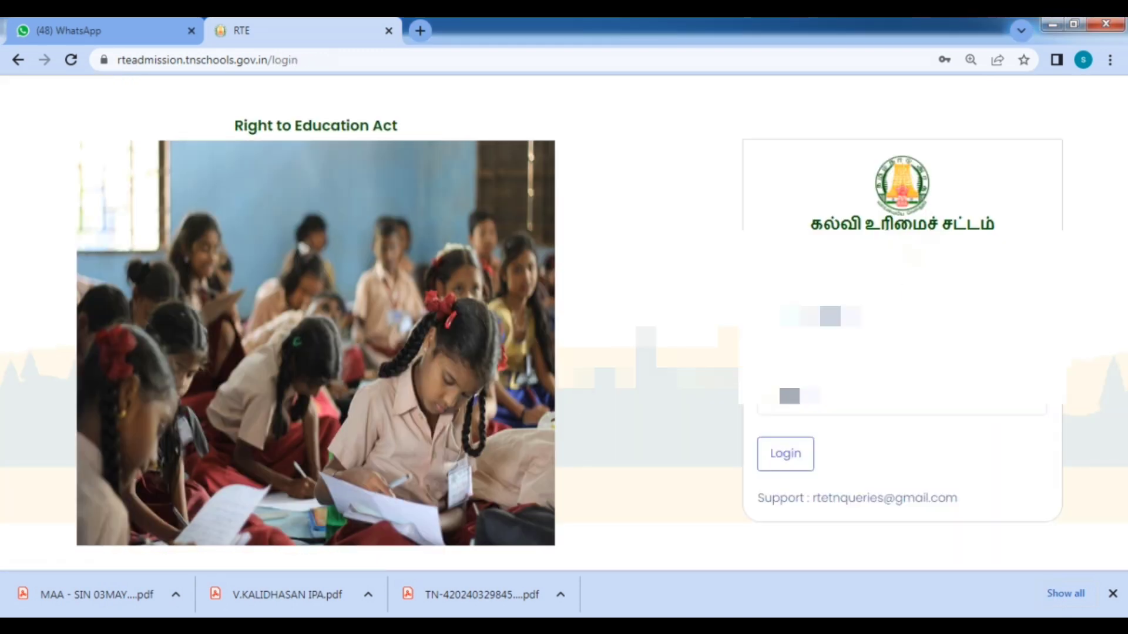
pyautogui.click(945, 318)
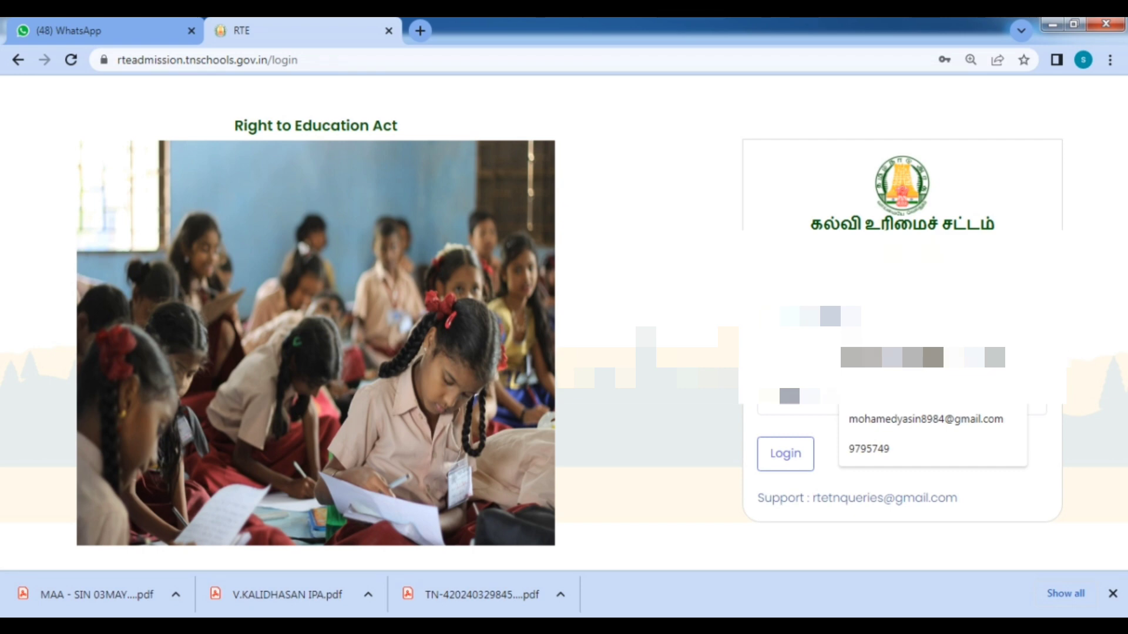
pyautogui.write('2')
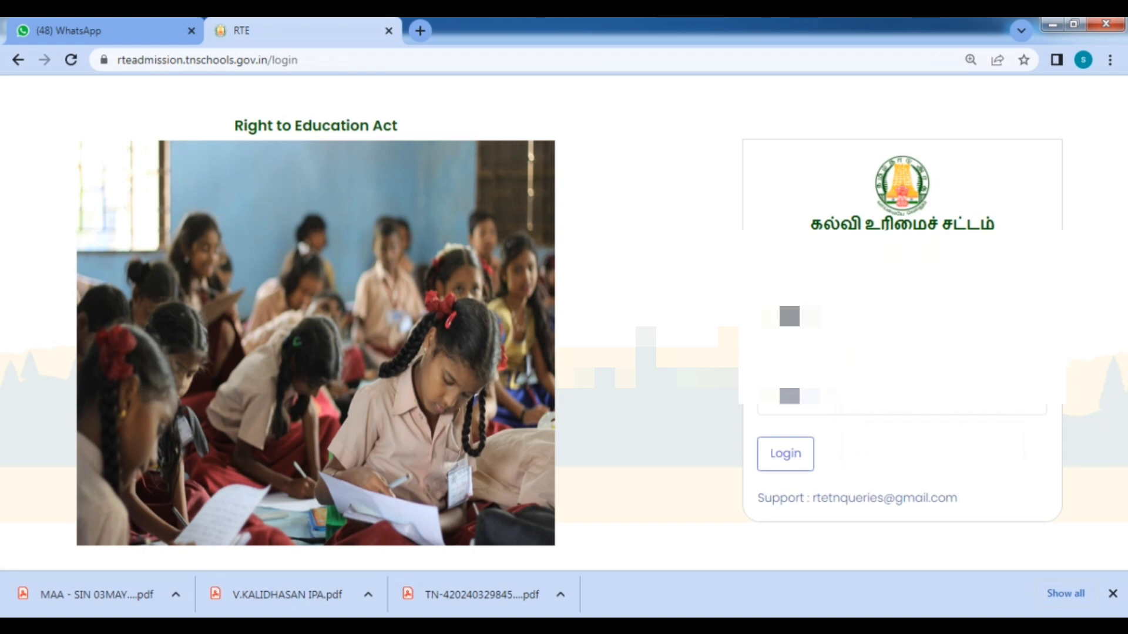
pyautogui.click(902, 397)
pyautogui.write('•')
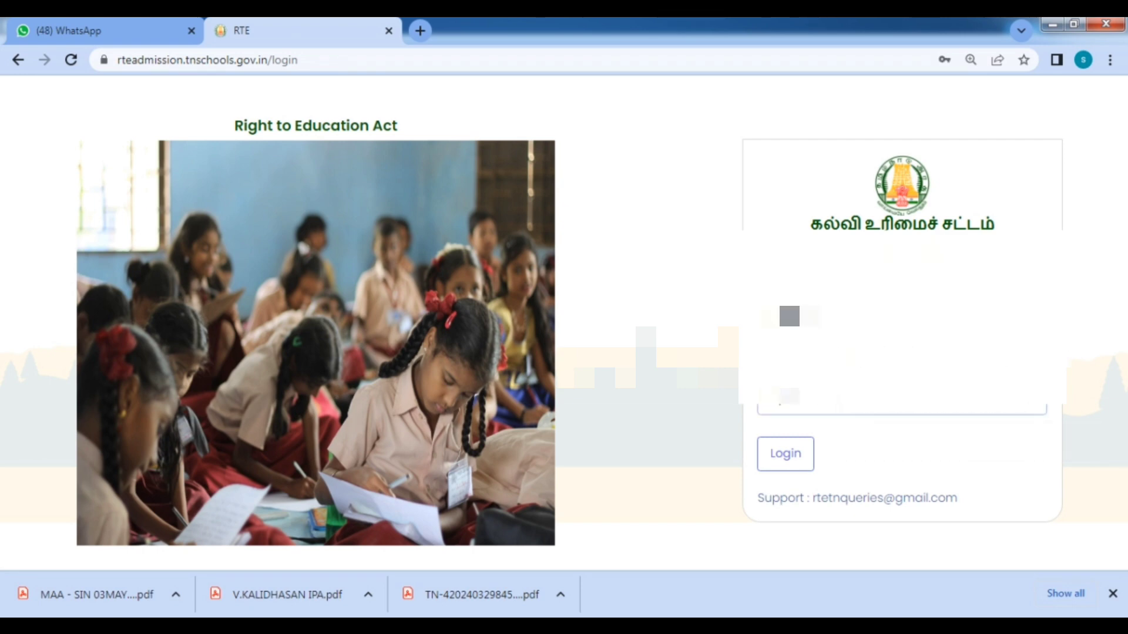
pyautogui.write('••••')
pyautogui.click(788, 444)
# Select Father, enter his name, and set profession Private Job with 96000 annual income.
pyautogui.scroll(-3, 788, 443)
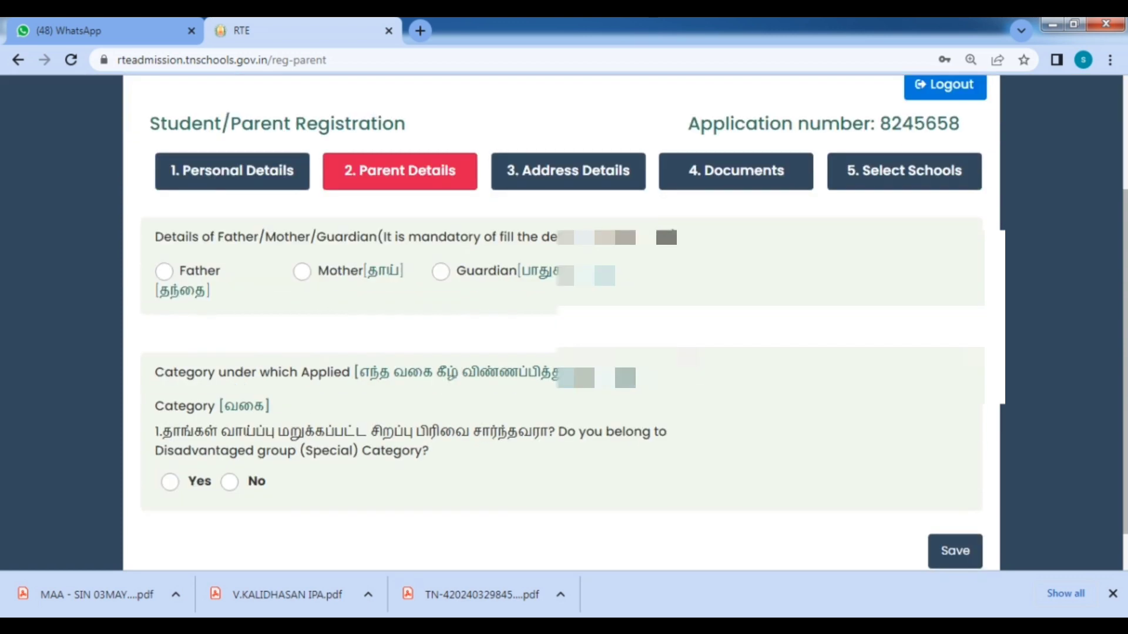
pyautogui.scroll(-1, 317, 171)
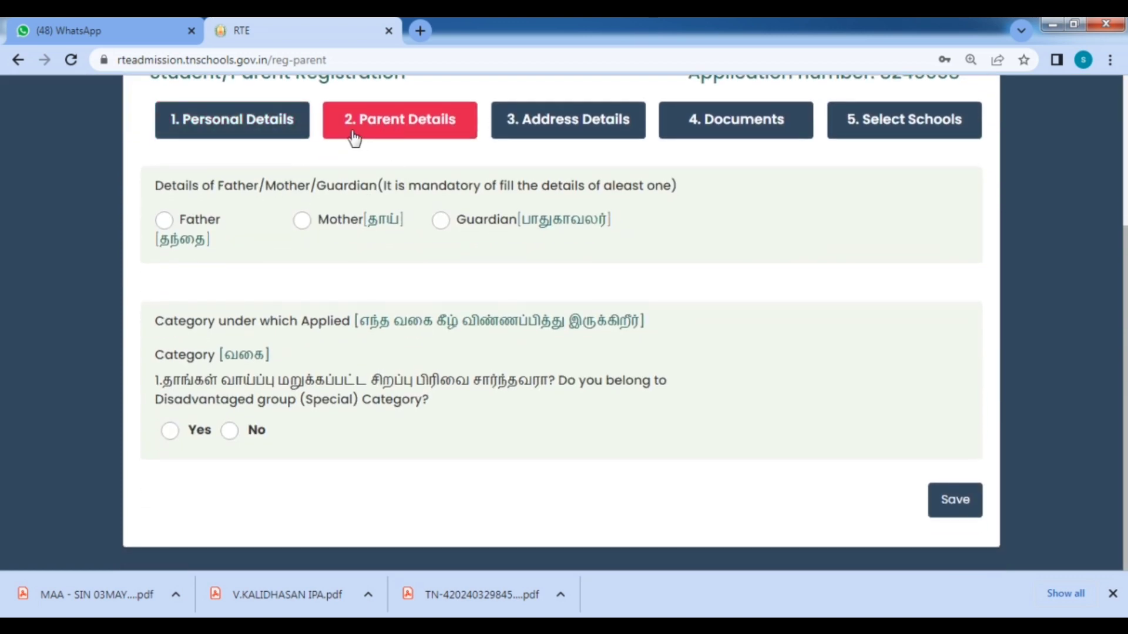
pyautogui.click(164, 221)
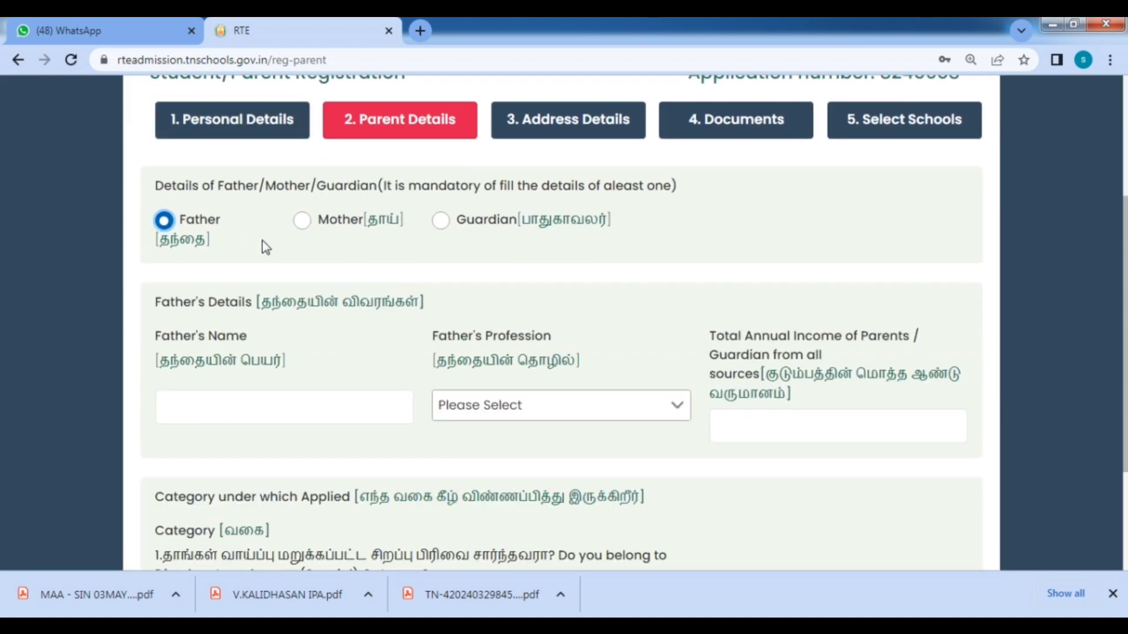
pyautogui.scroll(-3, 249, 276)
pyautogui.click(270, 238)
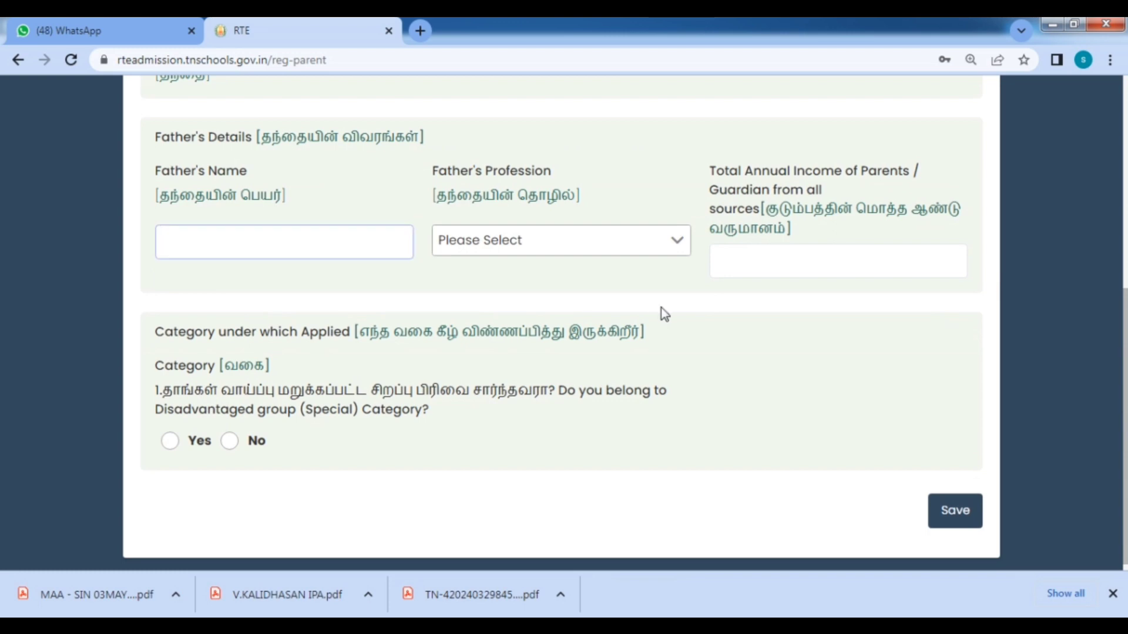
pyautogui.write('RAJA S')
pyautogui.click(617, 246)
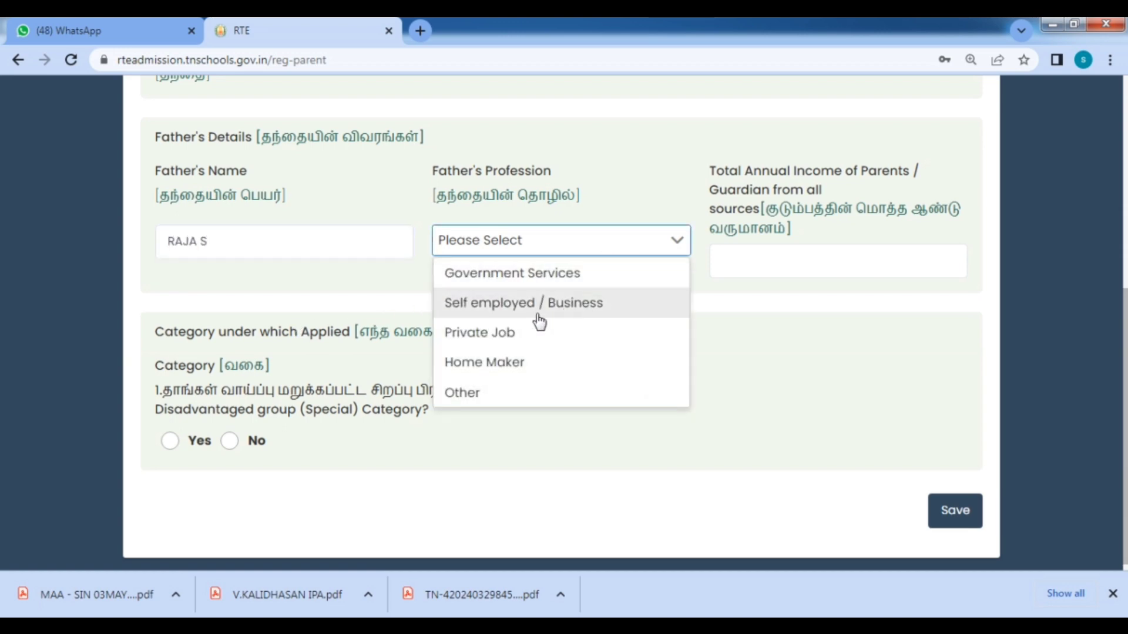
pyautogui.click(542, 348)
pyautogui.click(743, 267)
pyautogui.write('93')
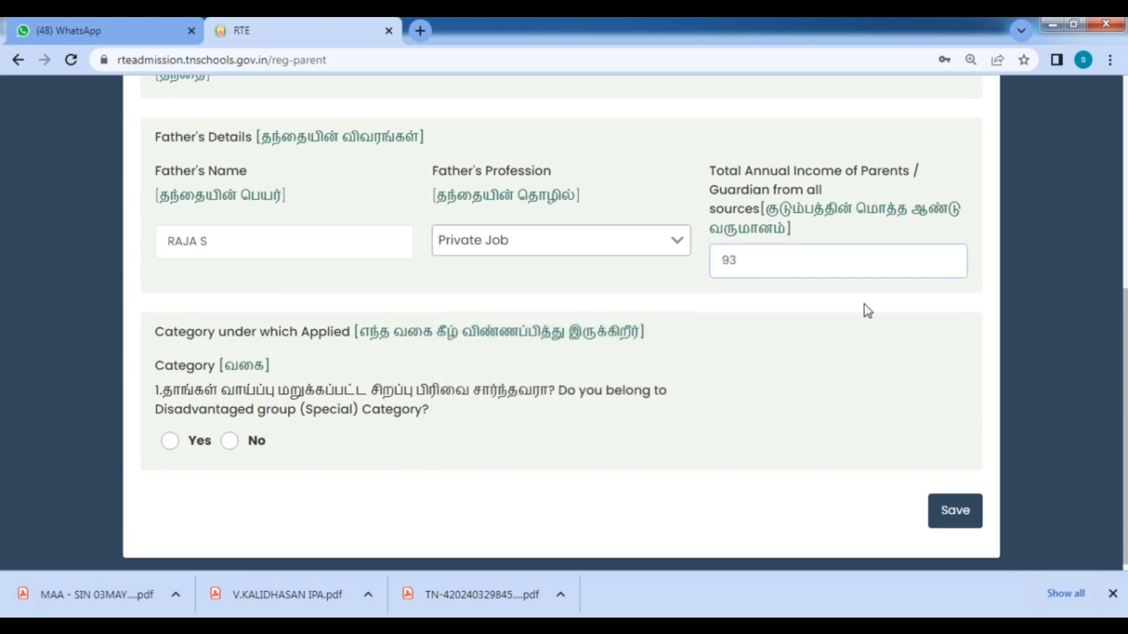
pyautogui.write('6000')
pyautogui.scroll(-1, 796, 380)
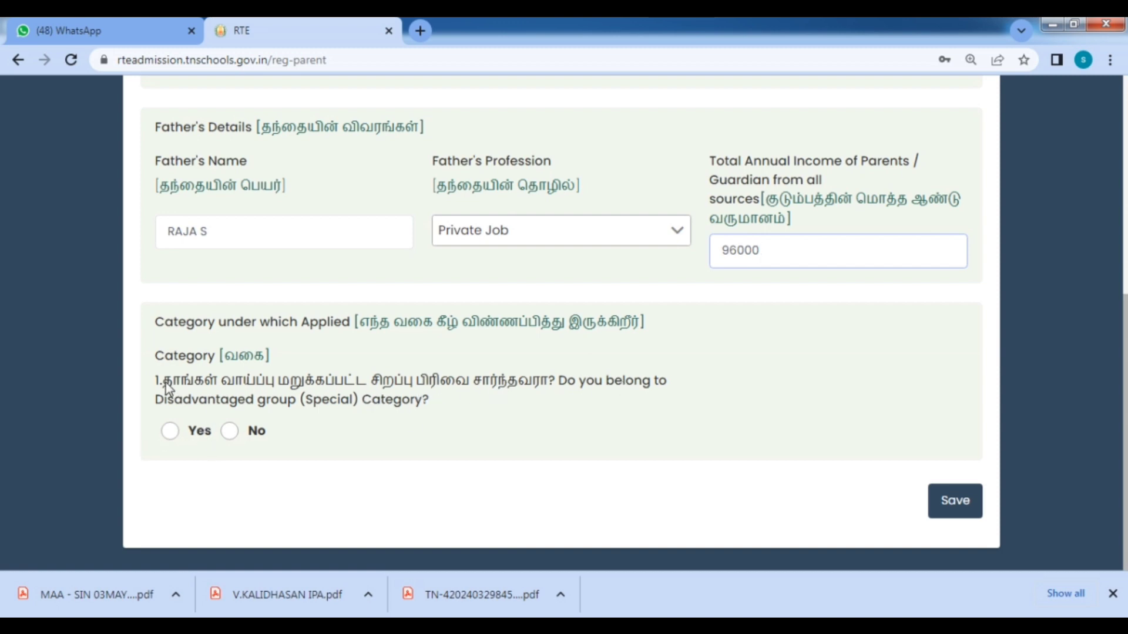
# Read the Tamil category question and answer No to the special group question.
pyautogui.moveTo(164, 383); pyautogui.dragTo(551, 389)
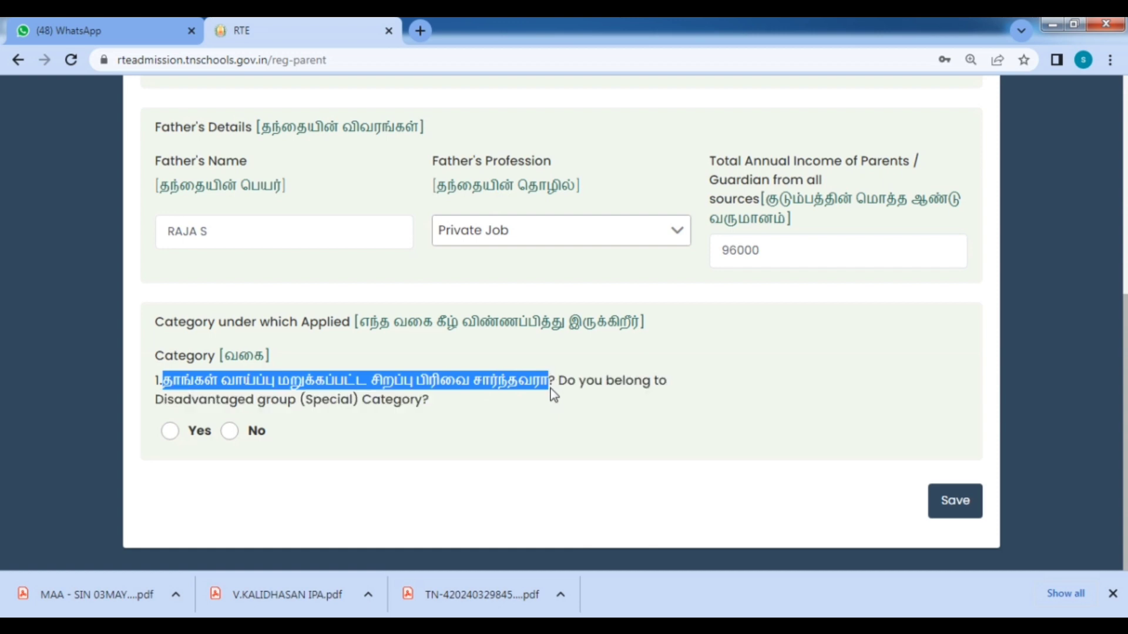
pyautogui.click(548, 391)
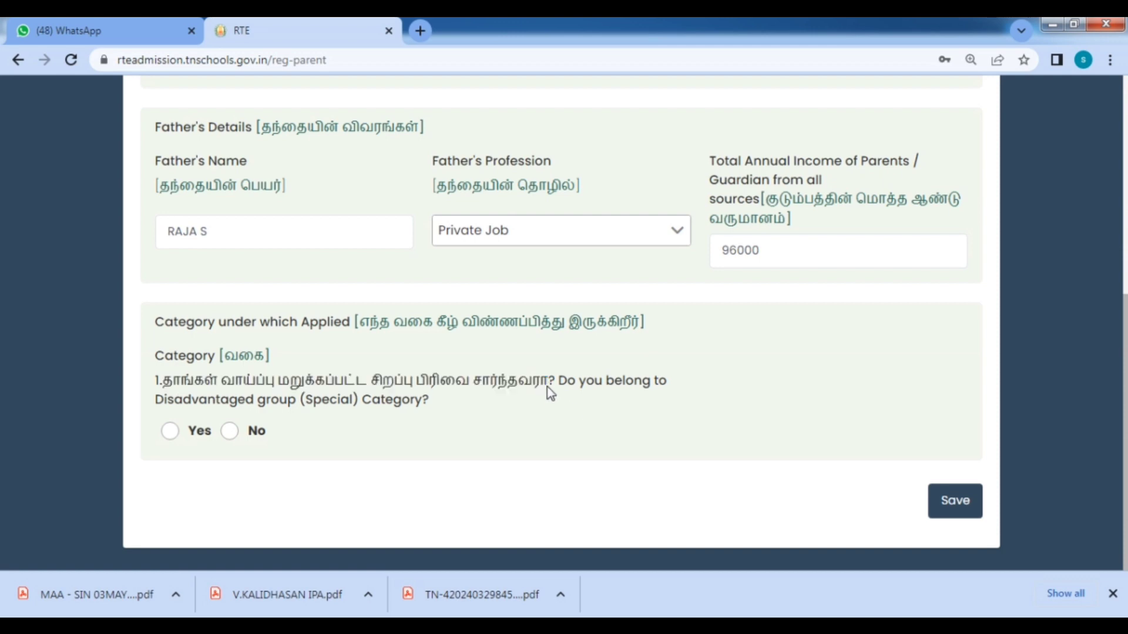
pyautogui.moveTo(166, 385); pyautogui.dragTo(626, 413)
pyautogui.moveTo(444, 394); pyautogui.dragTo(463, 397)
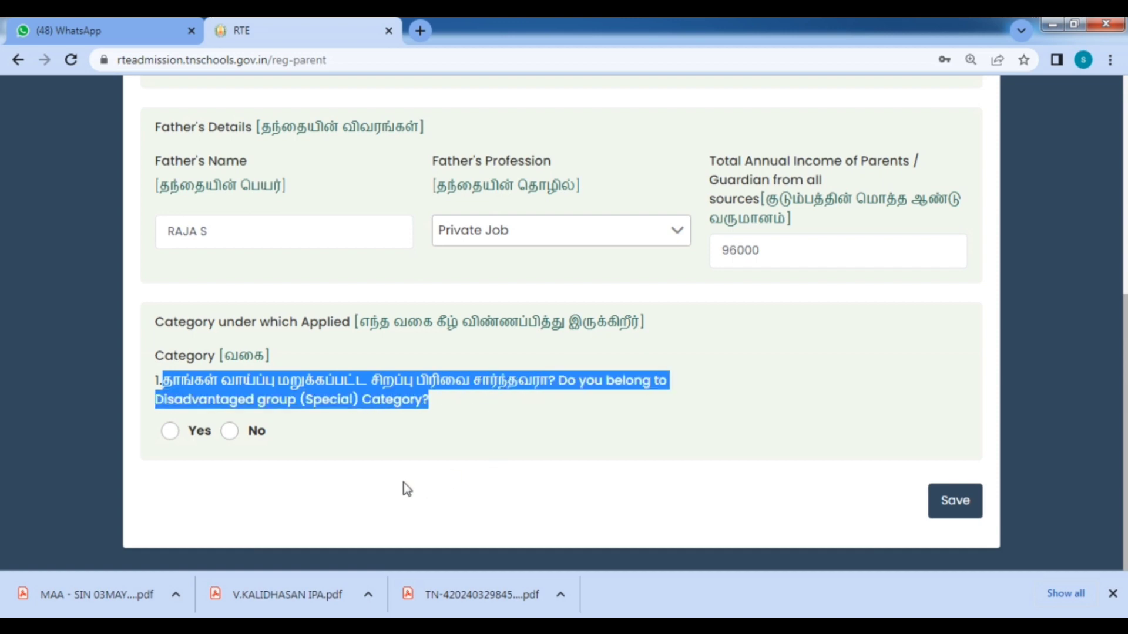
pyautogui.click(512, 431)
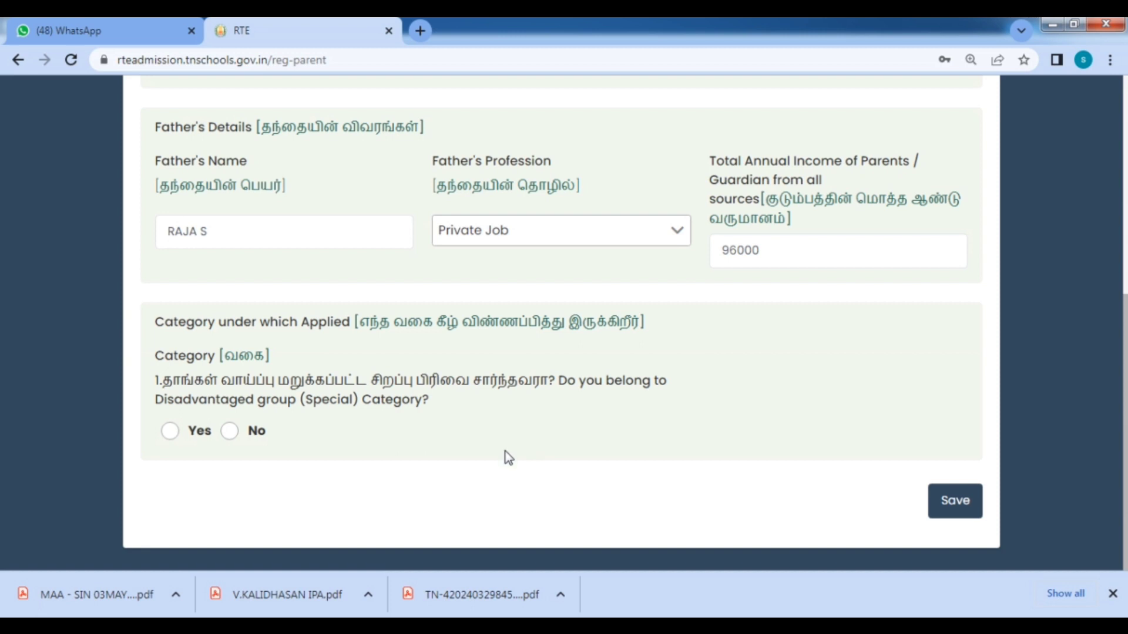
pyautogui.moveTo(181, 383); pyautogui.dragTo(502, 385)
pyautogui.click(495, 410)
pyautogui.click(229, 430)
pyautogui.scroll(-1, 427, 440)
pyautogui.moveTo(176, 345); pyautogui.dragTo(675, 348)
pyautogui.click(647, 379)
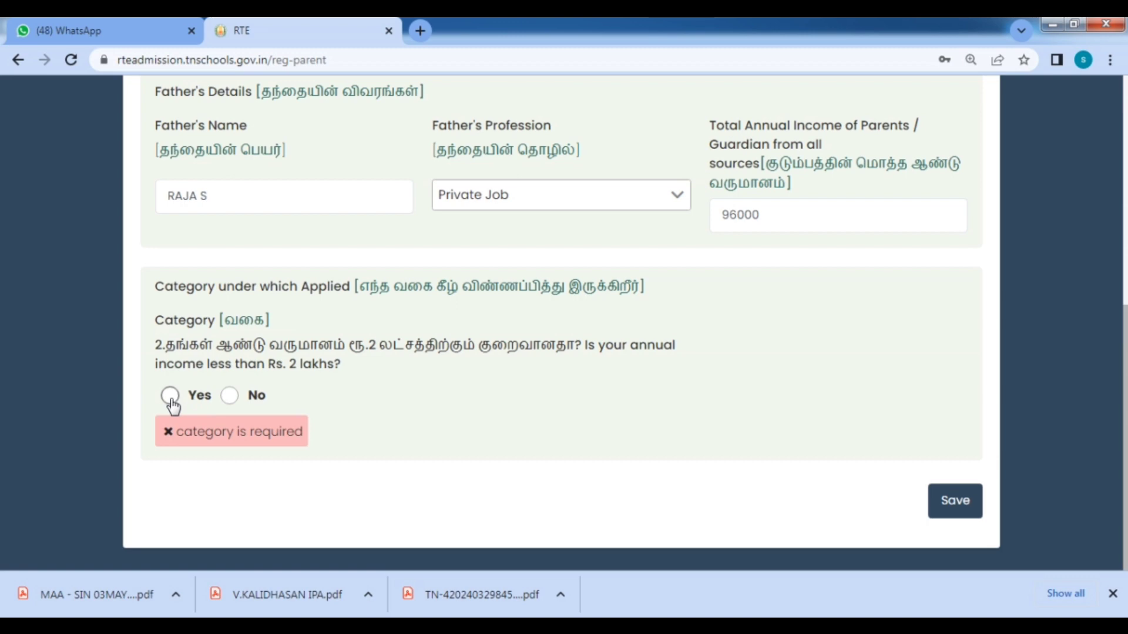
# Choose SC sub-category, answer Yes to income under Rs. 2 lakhs, and save parent details.
pyautogui.click(242, 395)
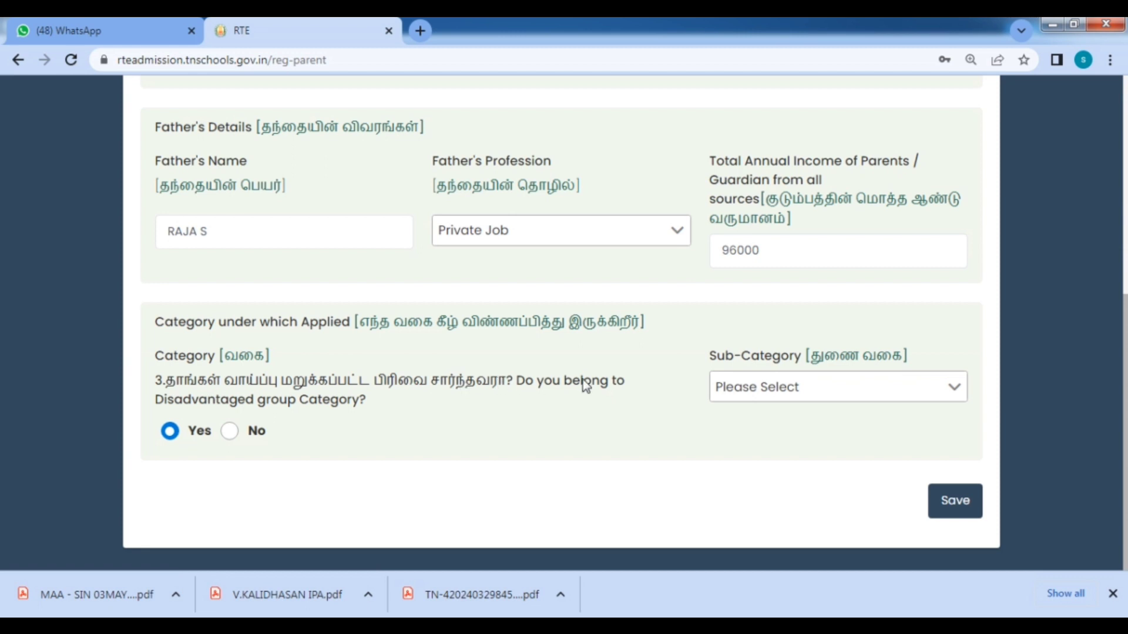
pyautogui.click(816, 394)
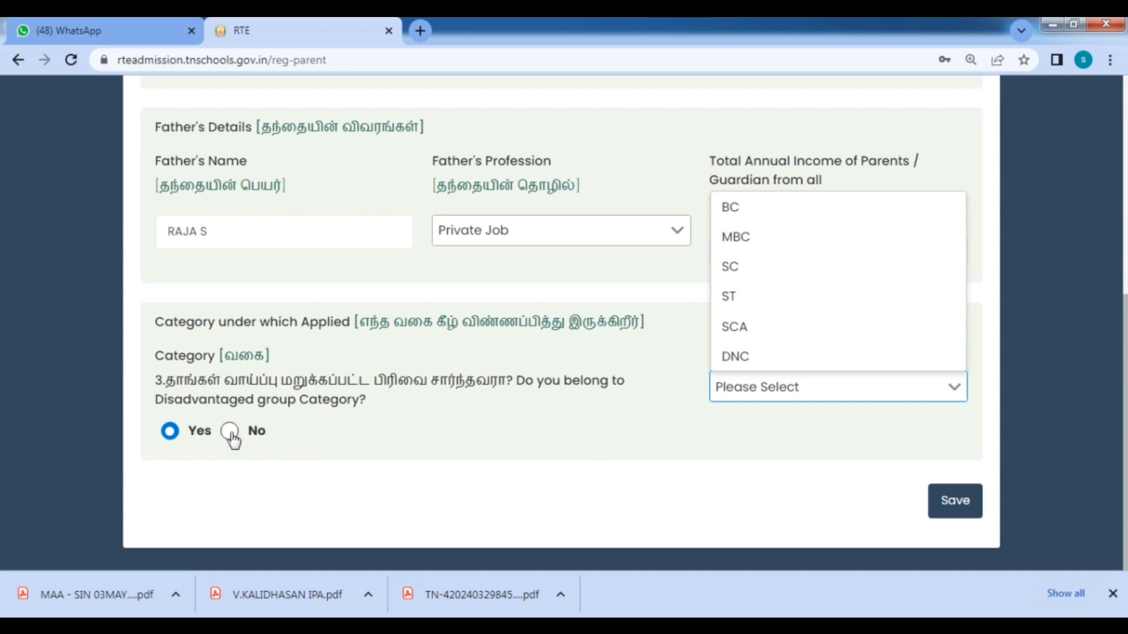
pyautogui.click(731, 267)
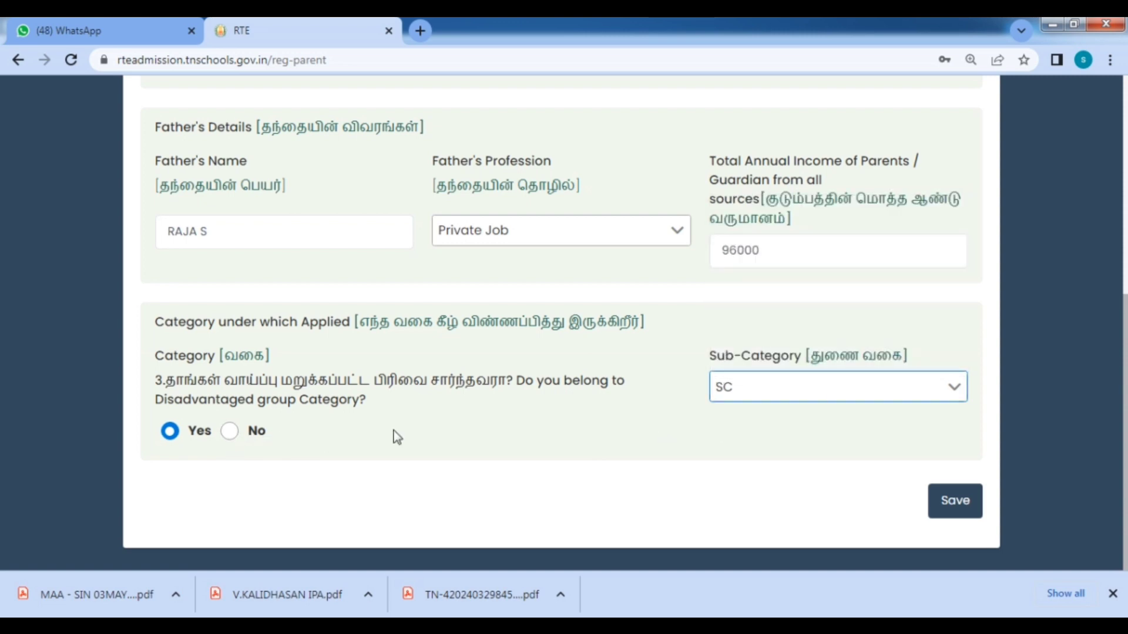
pyautogui.click(229, 433)
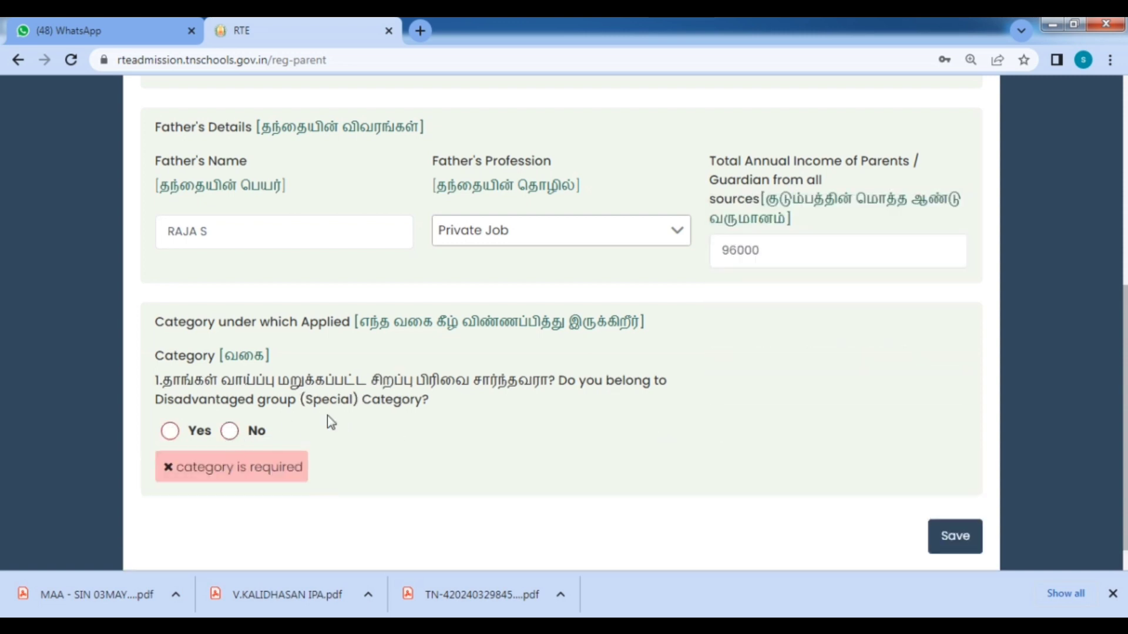
pyautogui.click(230, 433)
pyautogui.moveTo(216, 385); pyautogui.dragTo(569, 387)
pyautogui.click(570, 386)
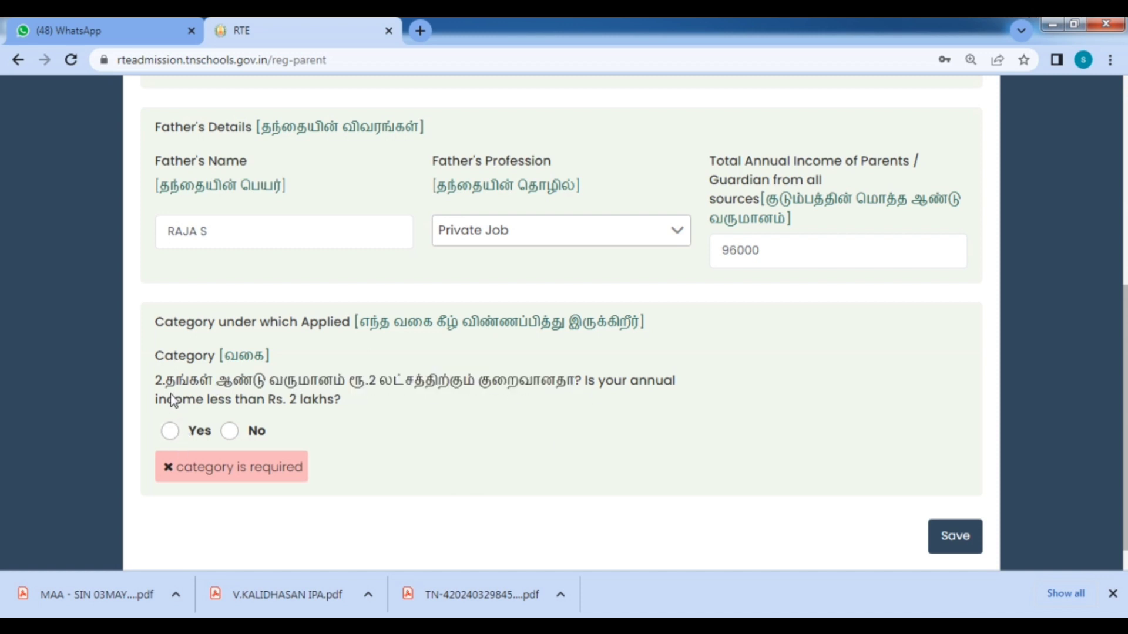
pyautogui.click(170, 432)
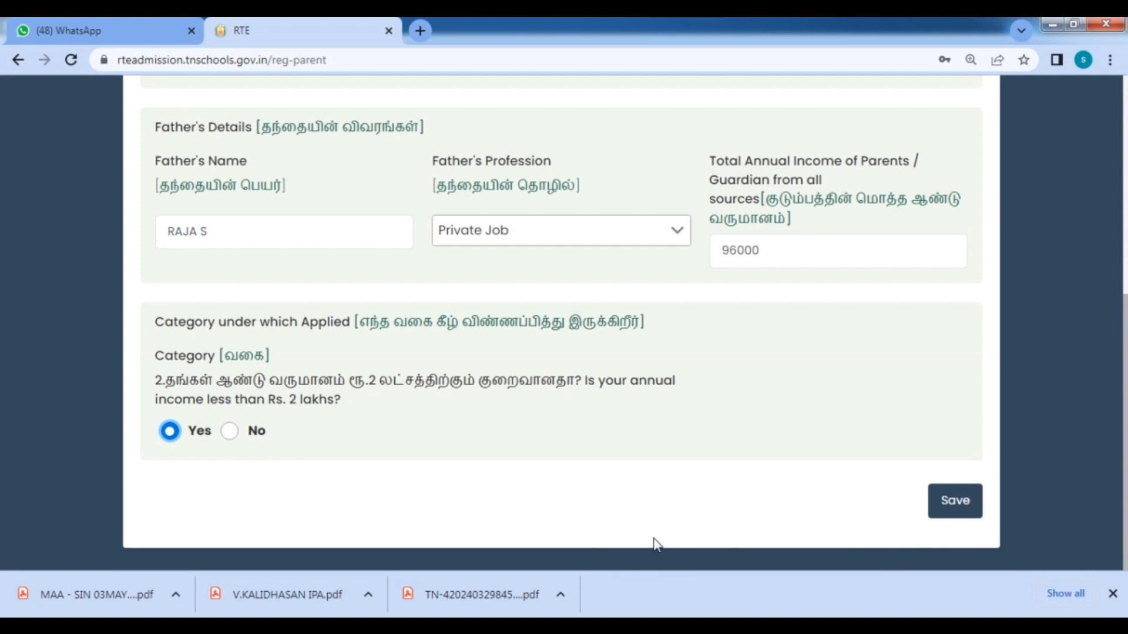
pyautogui.click(969, 511)
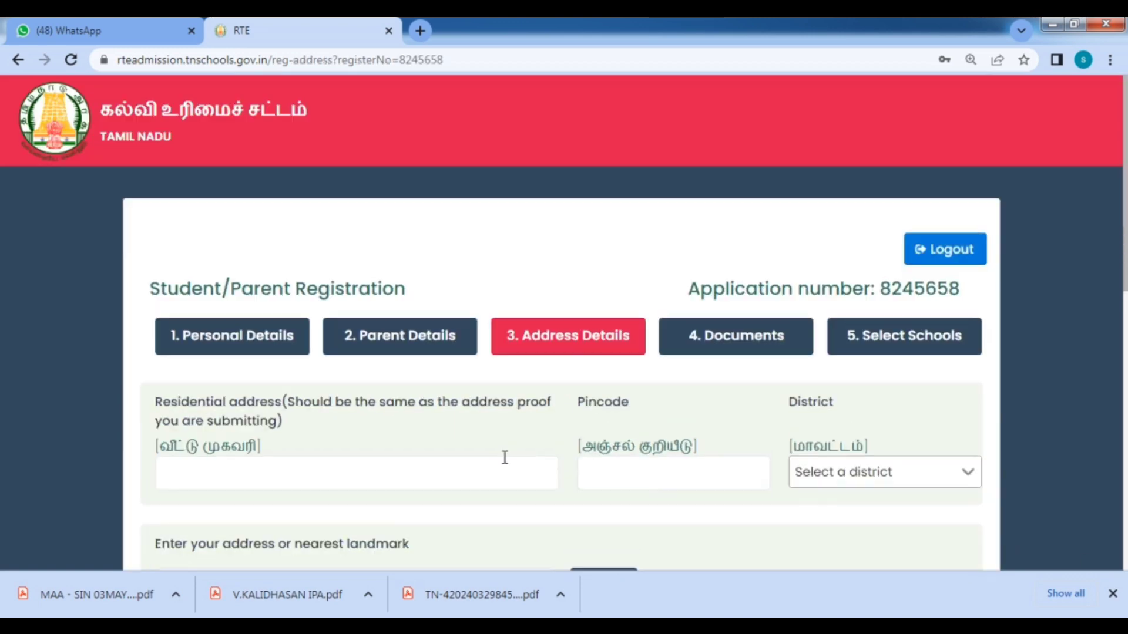
# Type the family's residential address with landmark, street and district into the Residential address box.
pyautogui.scroll(-3, 508, 461)
pyautogui.scroll(-2, 510, 470)
pyautogui.scroll(5, 410, 393)
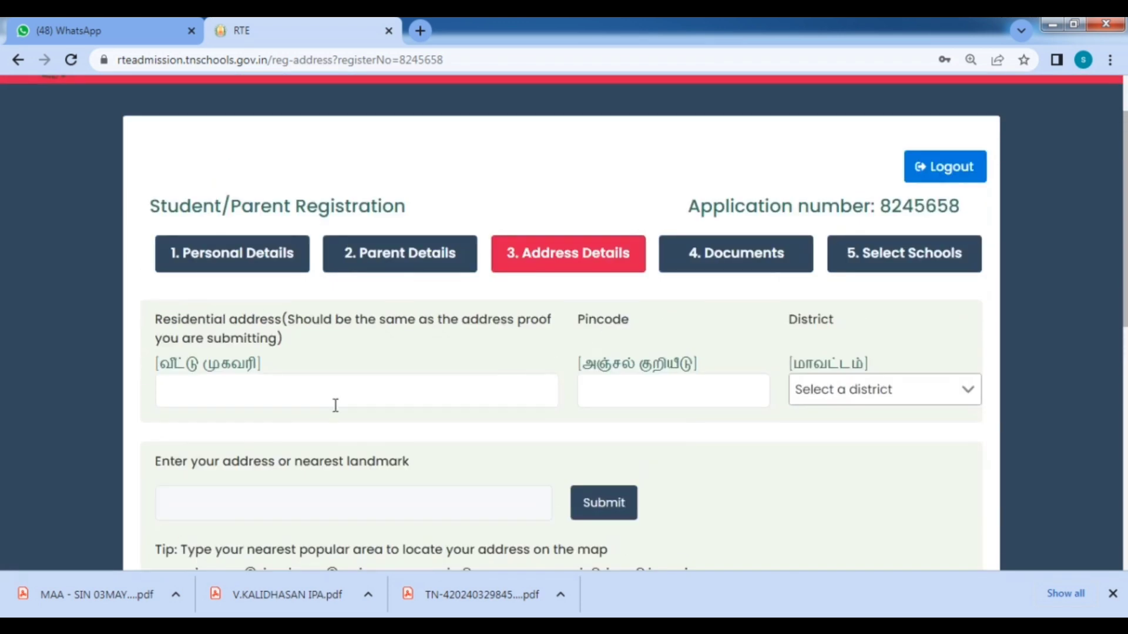
pyautogui.click(283, 399)
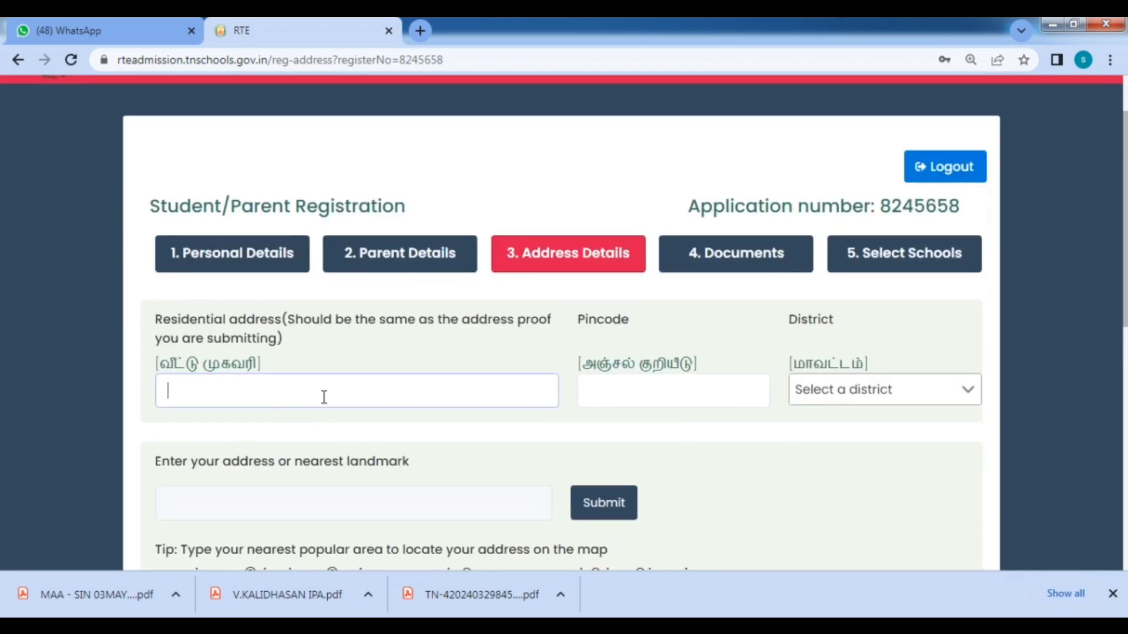
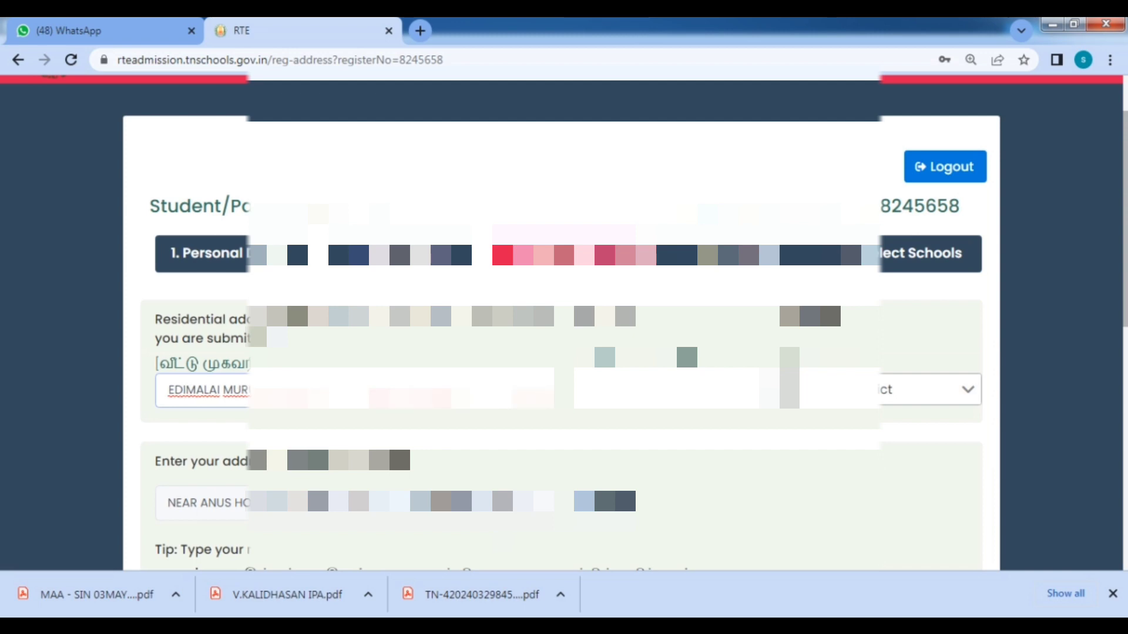
pyautogui.press('Tab')
# Choose the district for the residential address from the District dropdown list.
pyautogui.write('6')
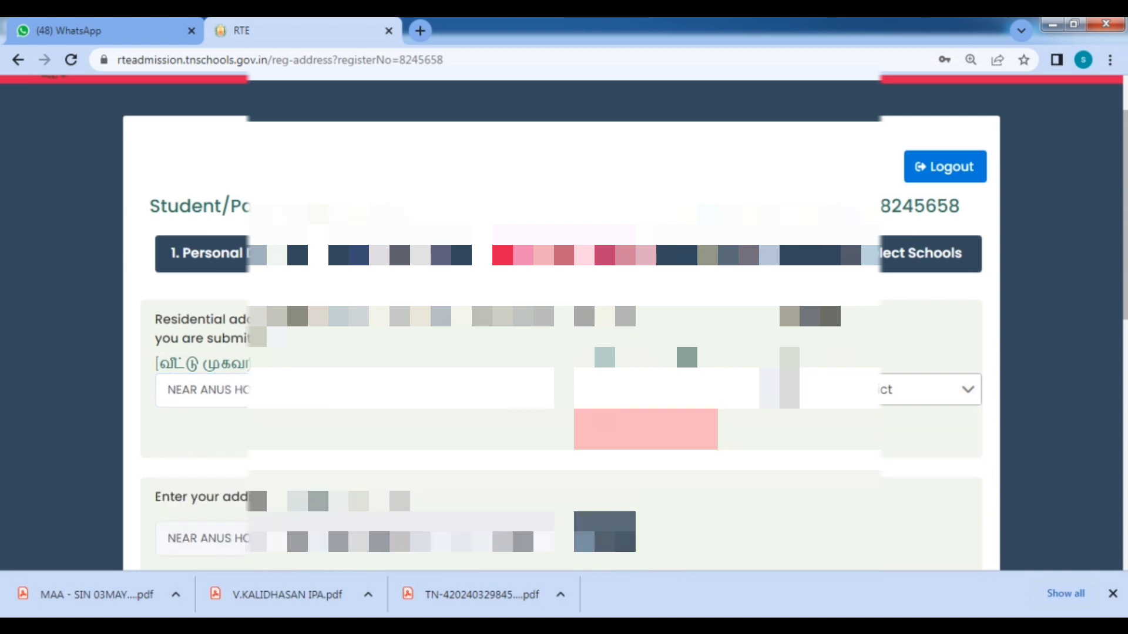
pyautogui.write('1')
pyautogui.click(950, 404)
pyautogui.scroll(-2, 938, 459)
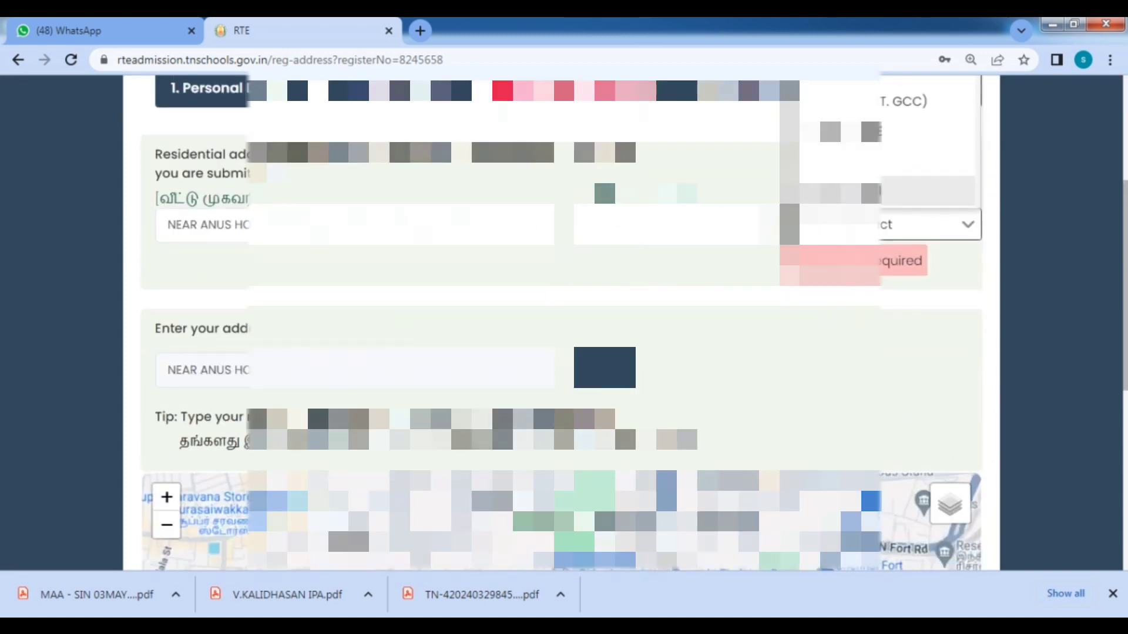
pyautogui.scroll(1, 893, 235)
pyautogui.scroll(3, 893, 235)
pyautogui.scroll(-5, 894, 242)
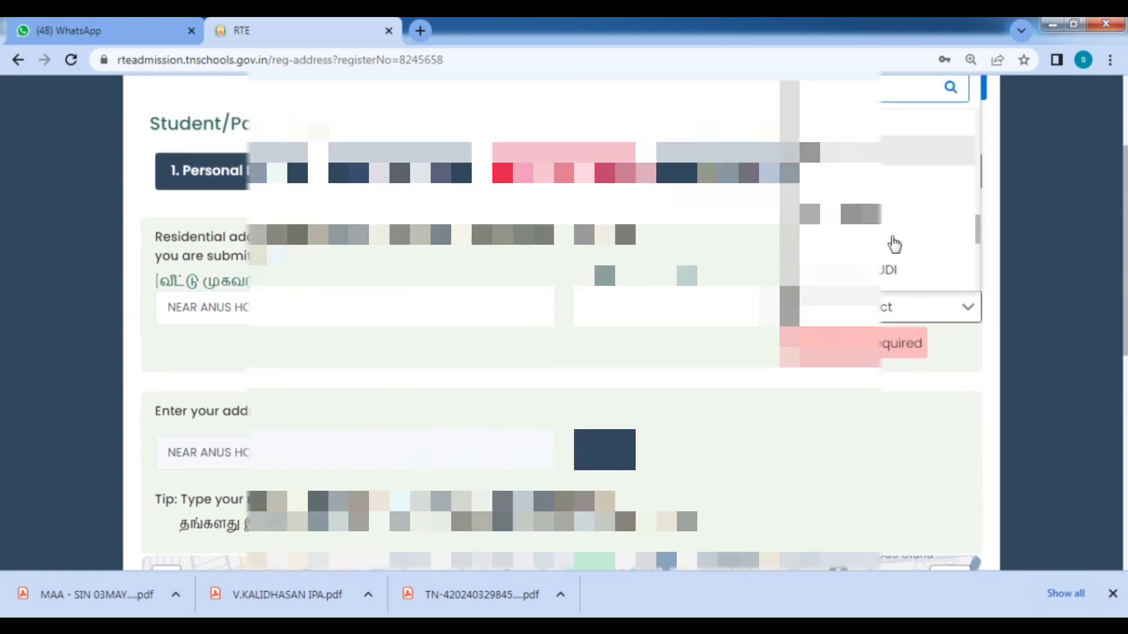
pyautogui.scroll(-3, 884, 246)
pyautogui.click(883, 229)
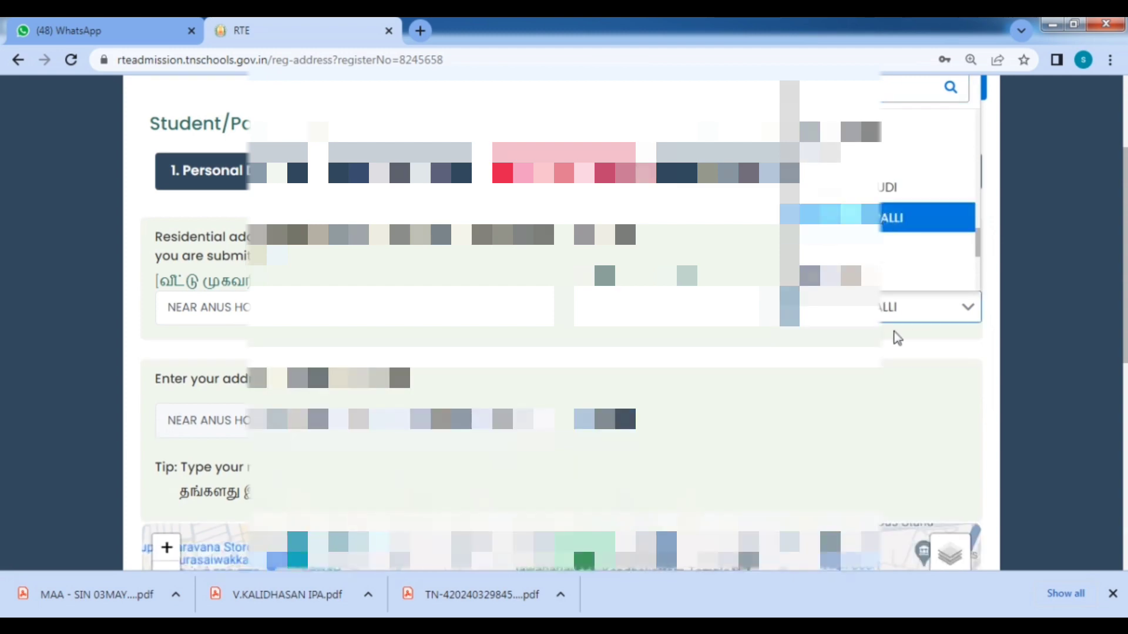
pyautogui.scroll(-2, 906, 317)
pyautogui.scroll(-2, 561, 323)
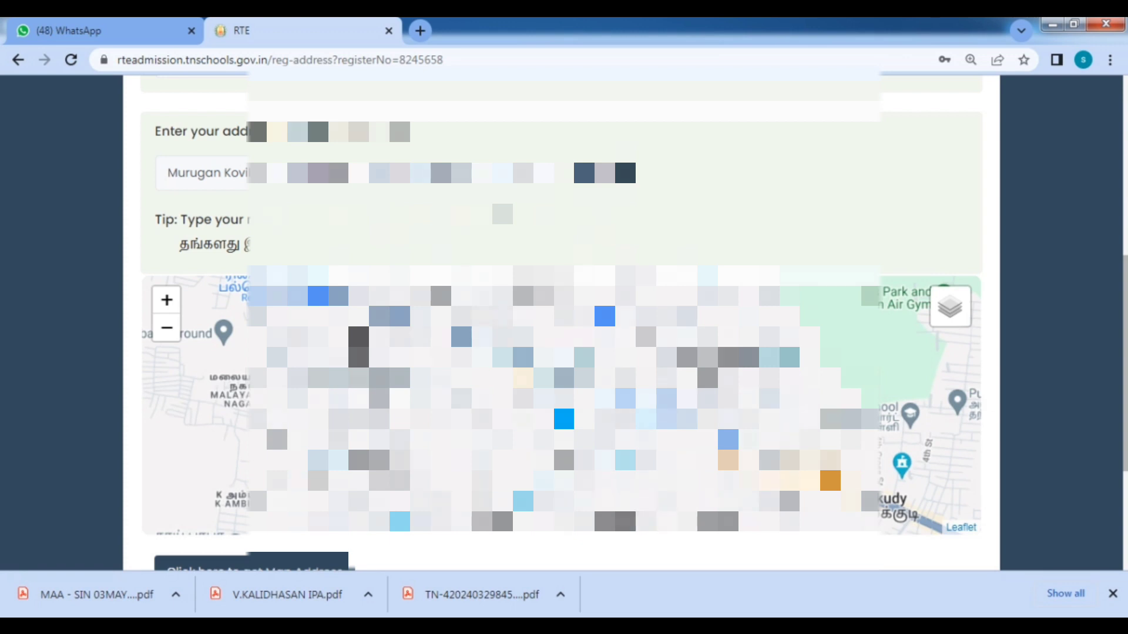
# Delete the extra trailing words from the residential address field and move on to District.
pyautogui.scroll(2, 564, 460)
pyautogui.scroll(1, 564, 460)
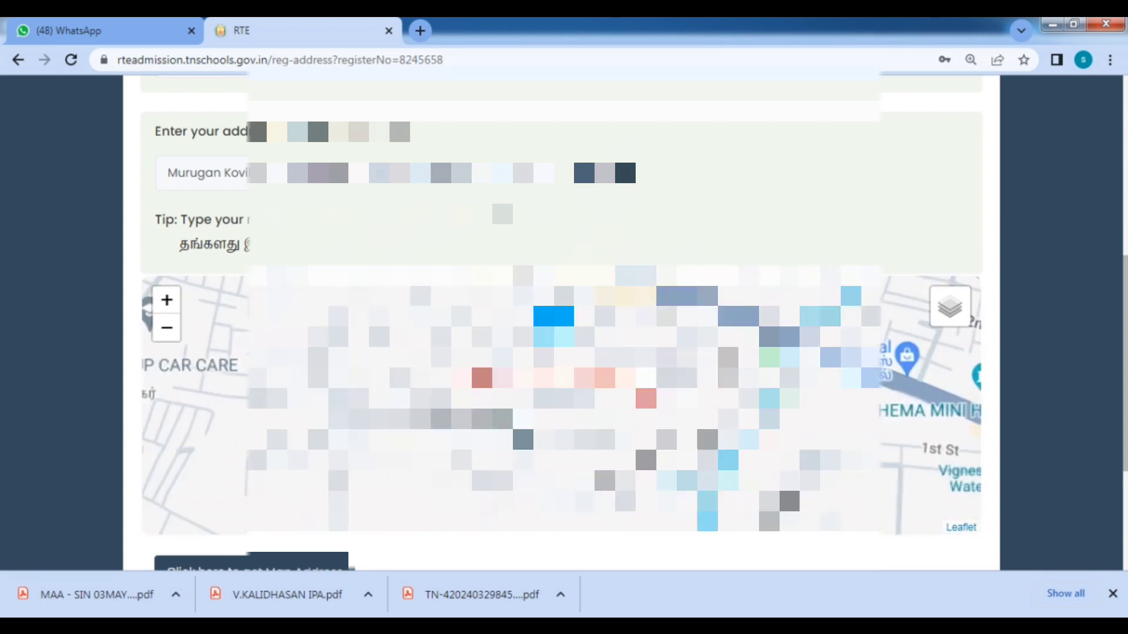
pyautogui.scroll(-1, 605, 417)
pyautogui.scroll(-1, 605, 417)
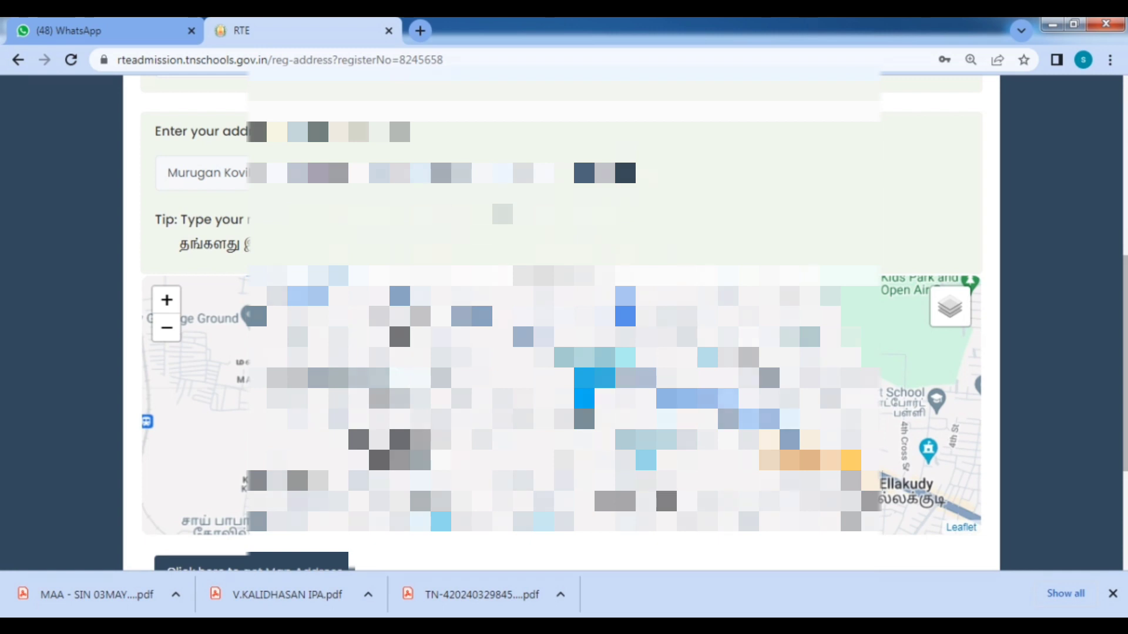
pyautogui.scroll(4, 339, 146)
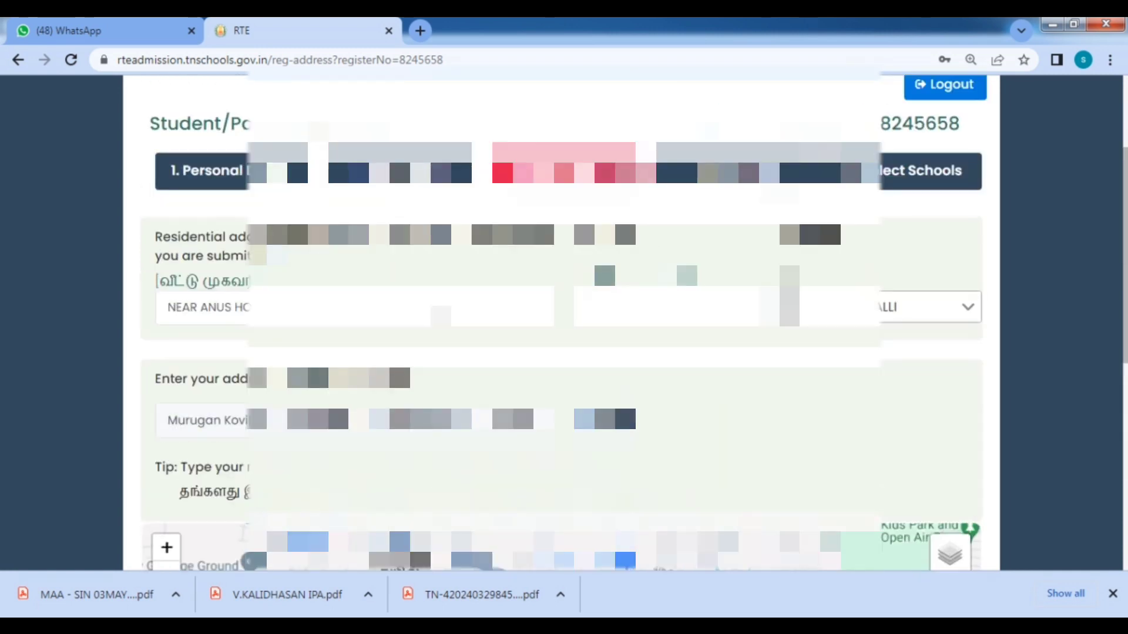
pyautogui.moveTo(332, 309)
pyautogui.mouseDown()
pyautogui.moveTo(510, 309)
pyautogui.moveTo(352, 309)
pyautogui.mouseUp()
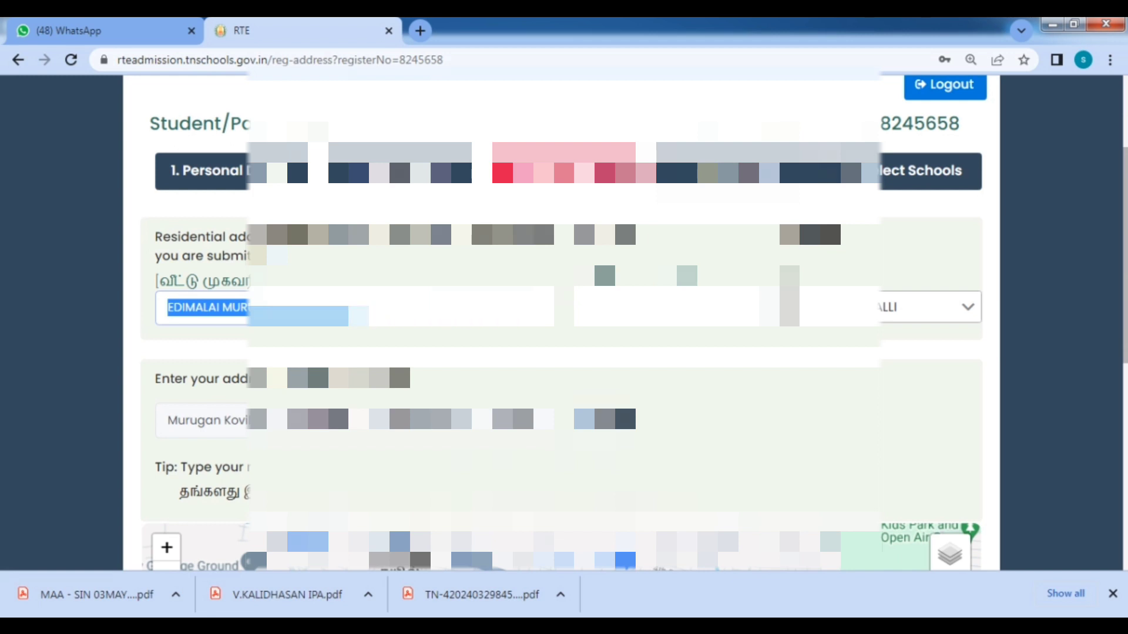
pyautogui.press('BackSpace')
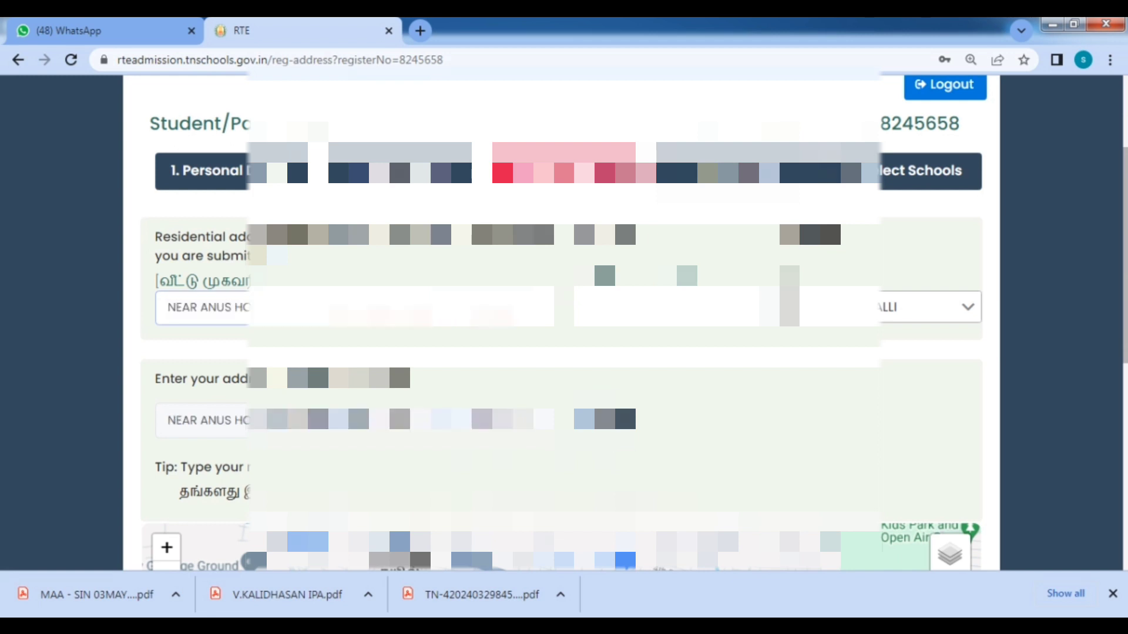
pyautogui.press('Tab')
pyautogui.press('Tab')
pyautogui.scroll(-3, 339, 145)
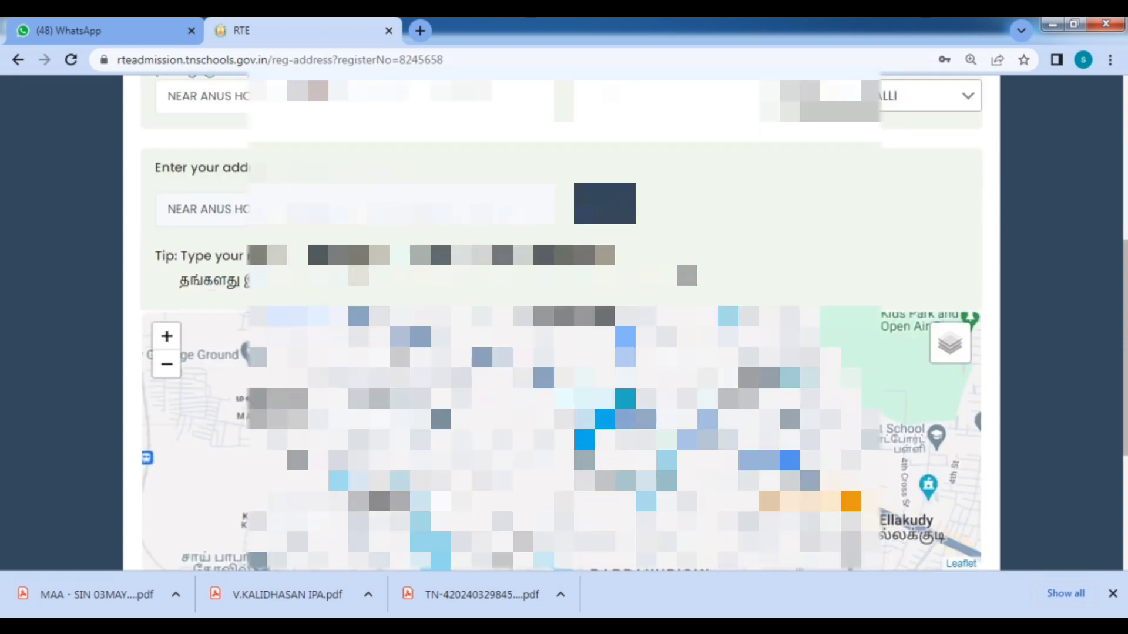
# Locate the entered landmark on the map, then select the residential address text.
pyautogui.click(604, 216)
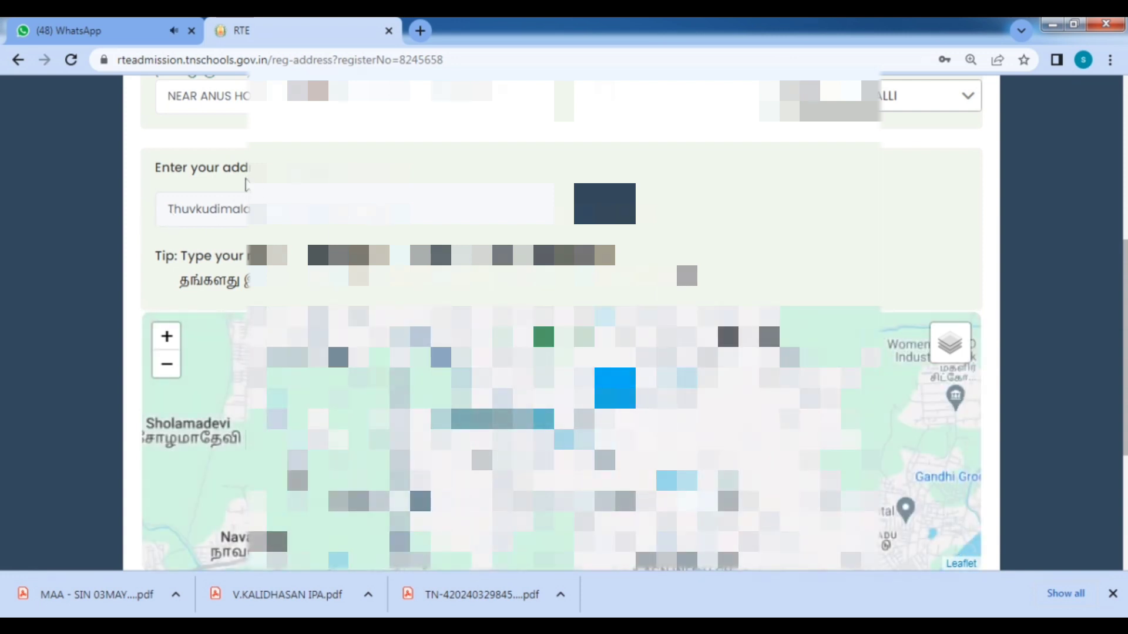
pyautogui.scroll(1, 218, 209)
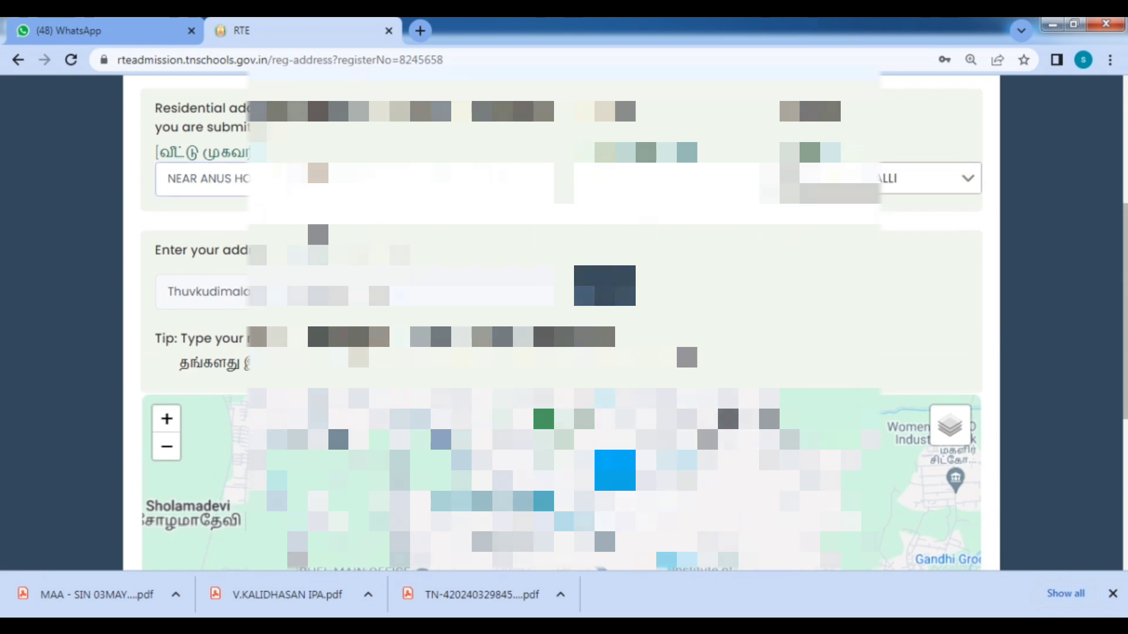
pyautogui.scroll(-1, 564, 323)
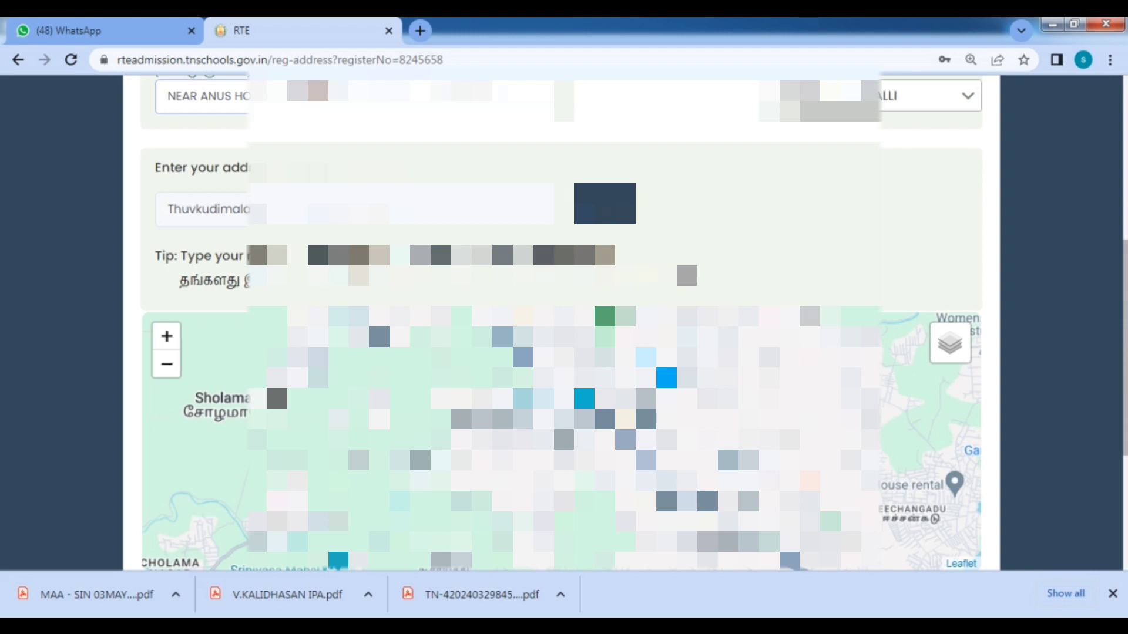
pyautogui.scroll(-3, 583, 352)
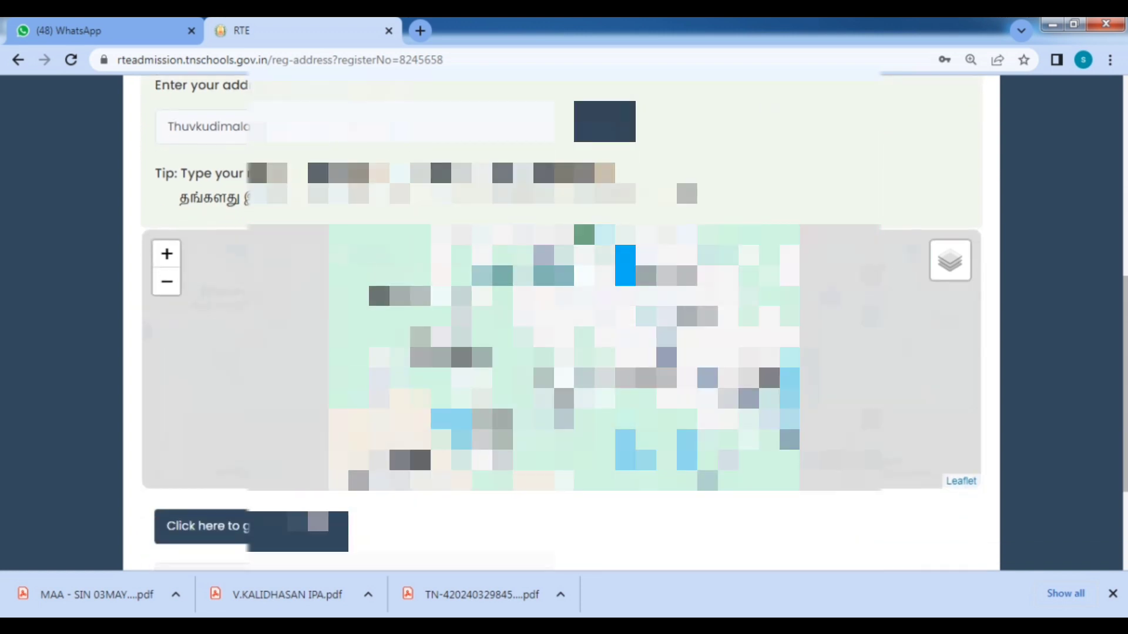
pyautogui.scroll(1, 665, 357)
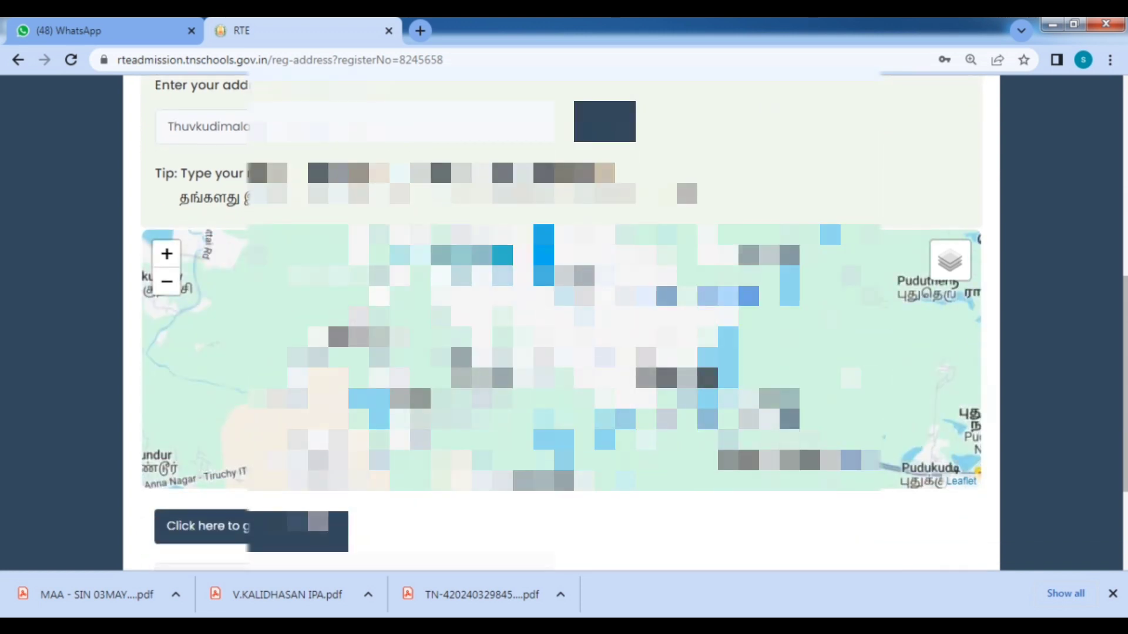
pyautogui.scroll(2, 583, 353)
pyautogui.moveTo(513, 95); pyautogui.dragTo(267, 127)
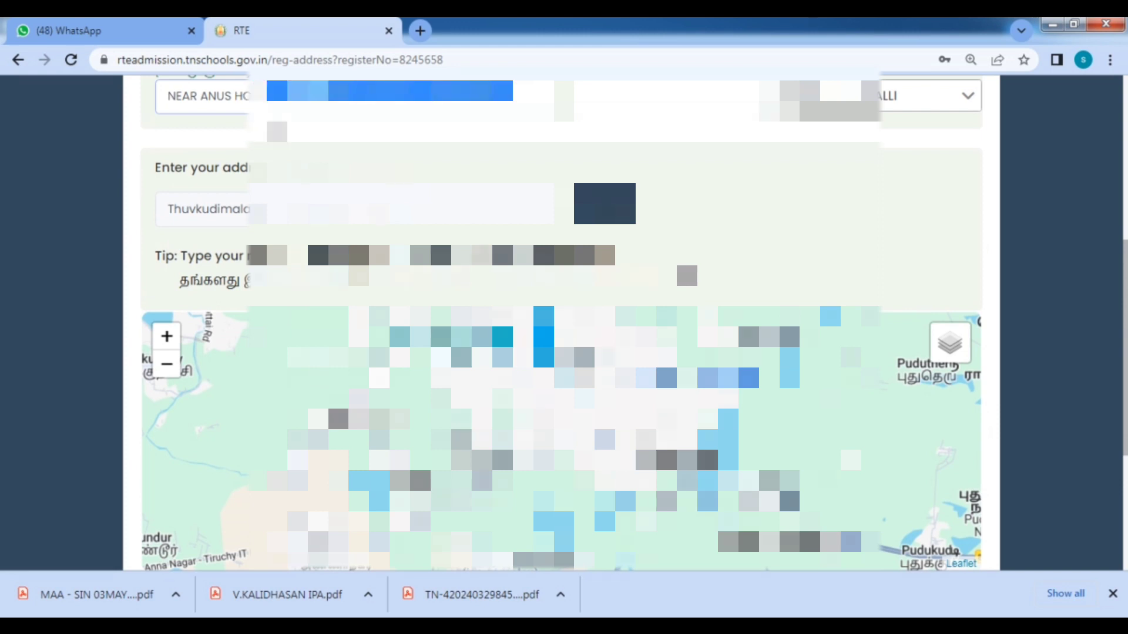
# Search the entered home address on the map and pan around the located area.
pyautogui.click(936, 363)
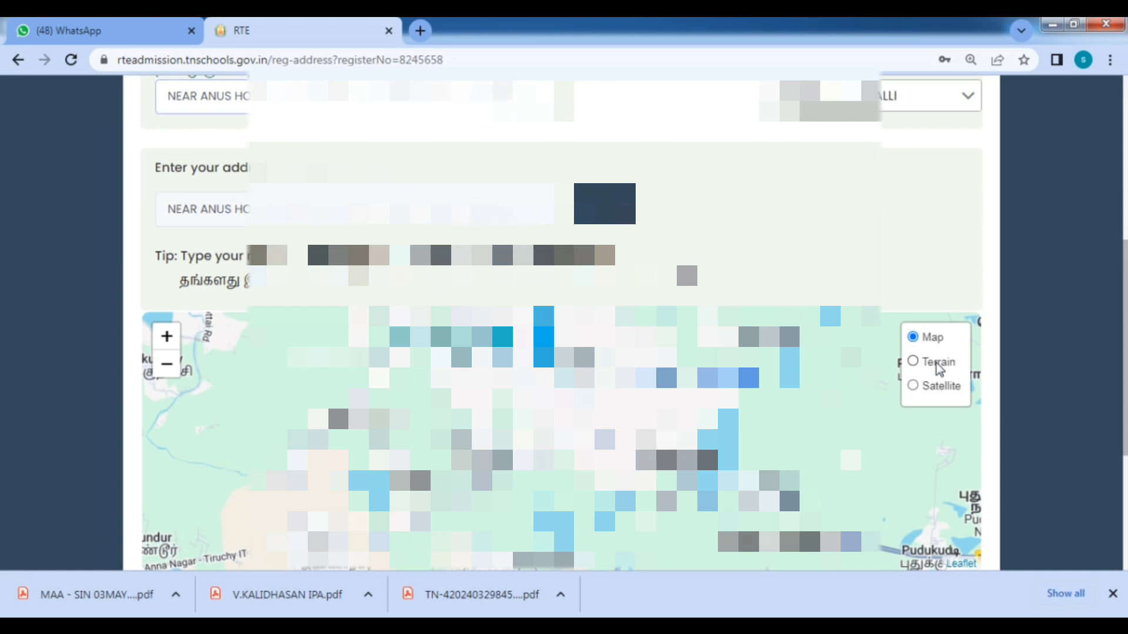
pyautogui.click(604, 204)
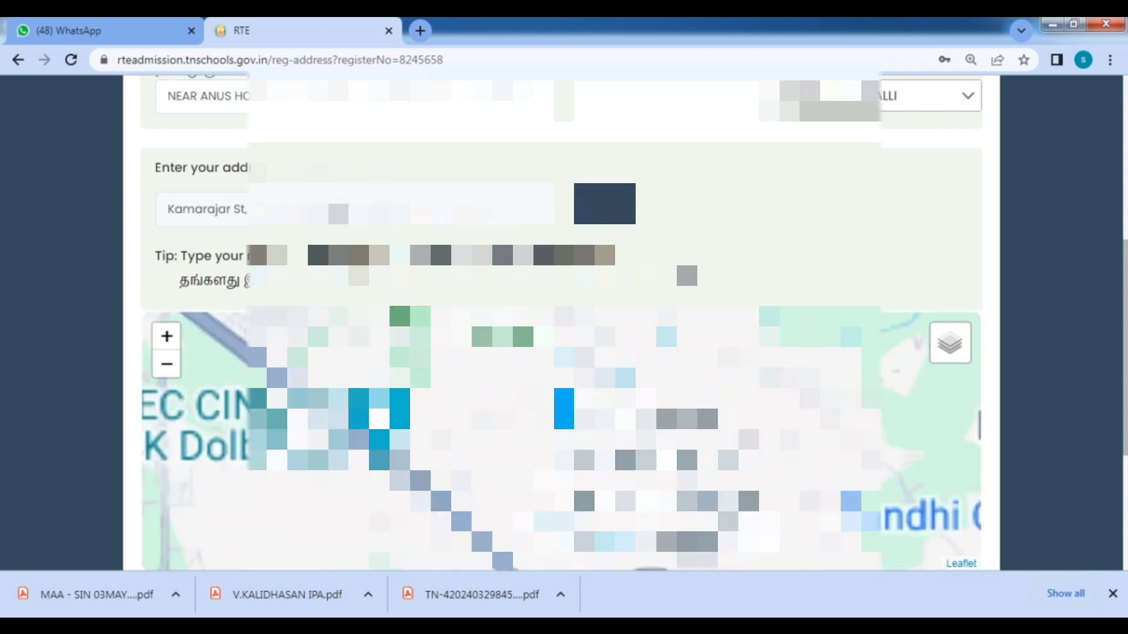
pyautogui.scroll(-1, 770, 388)
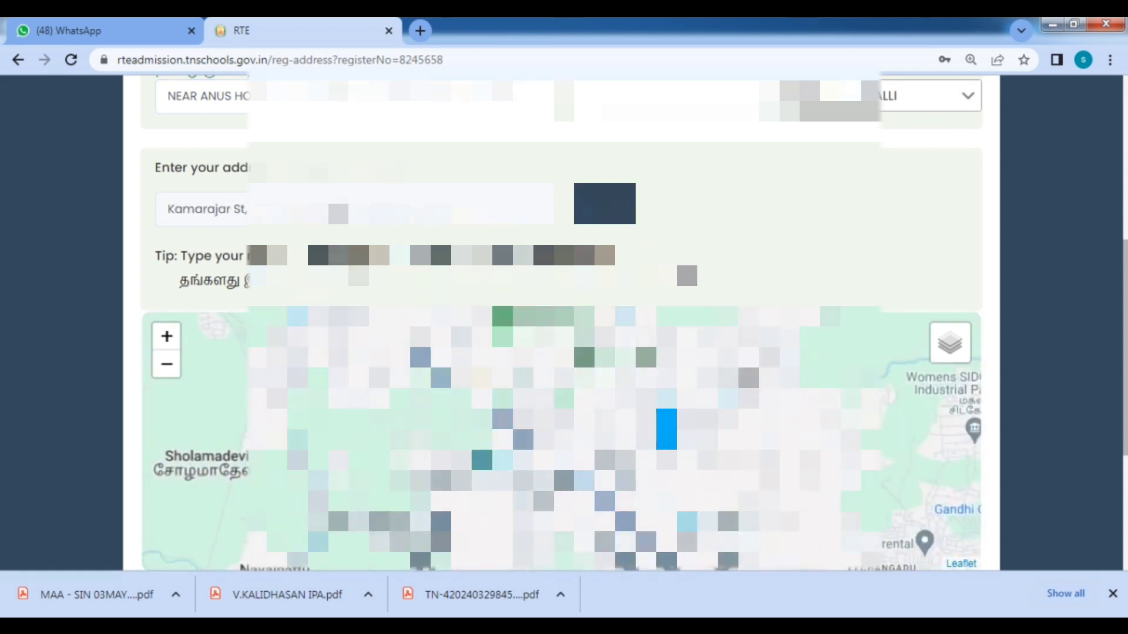
pyautogui.moveTo(645, 479); pyautogui.dragTo(543, 369)
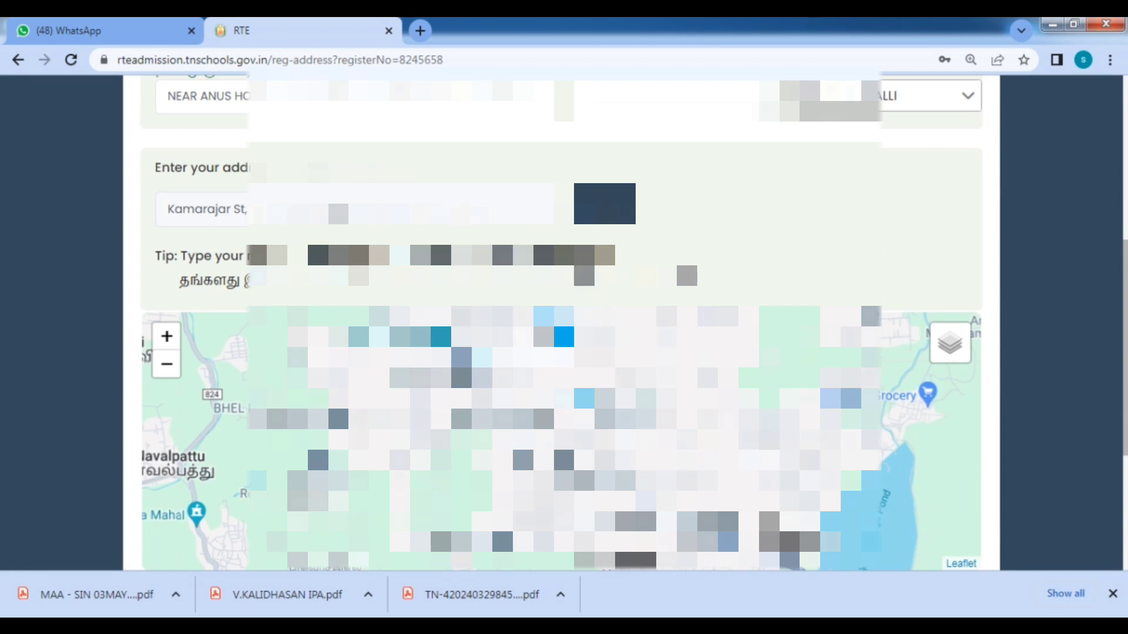
pyautogui.scroll(1, 646, 234)
pyautogui.scroll(-3, 730, 235)
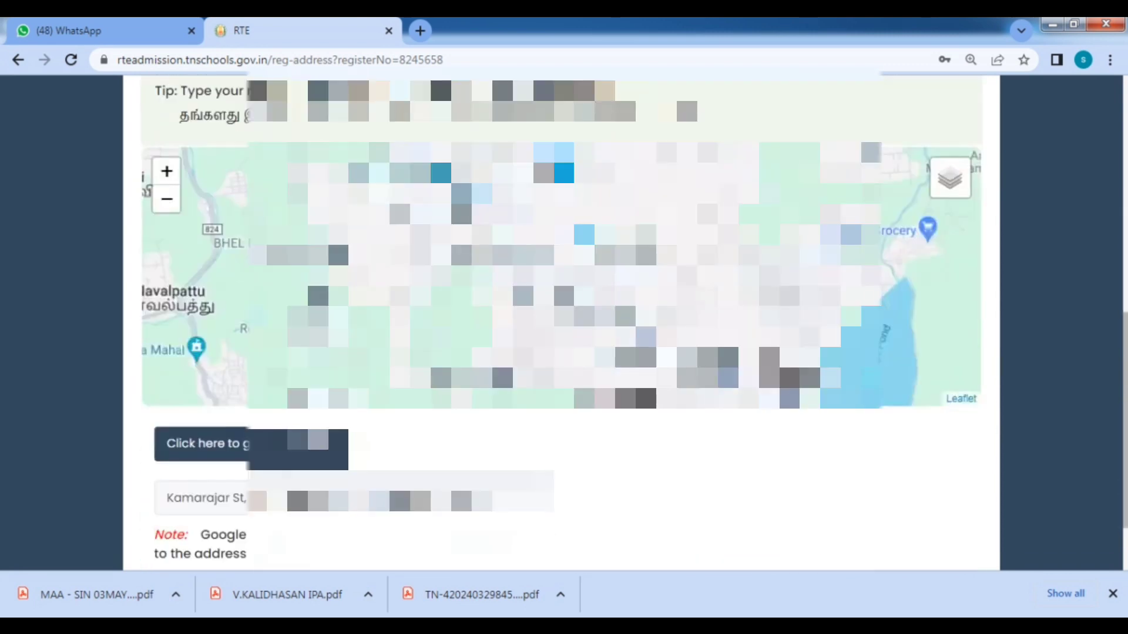
pyautogui.scroll(-1, 584, 329)
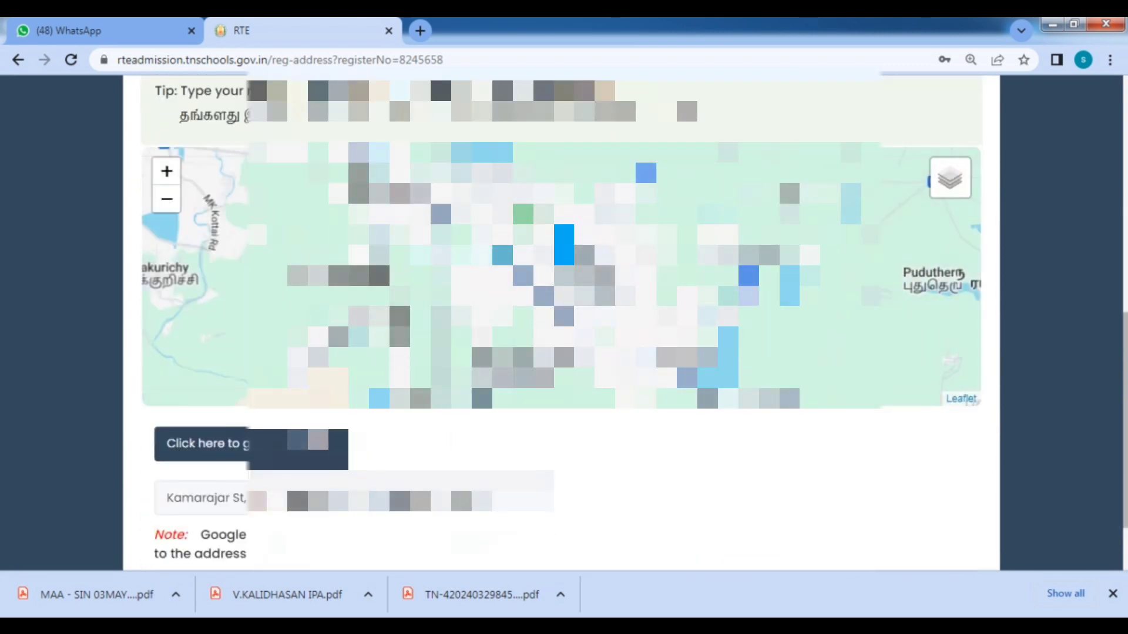
pyautogui.scroll(-2, 561, 323)
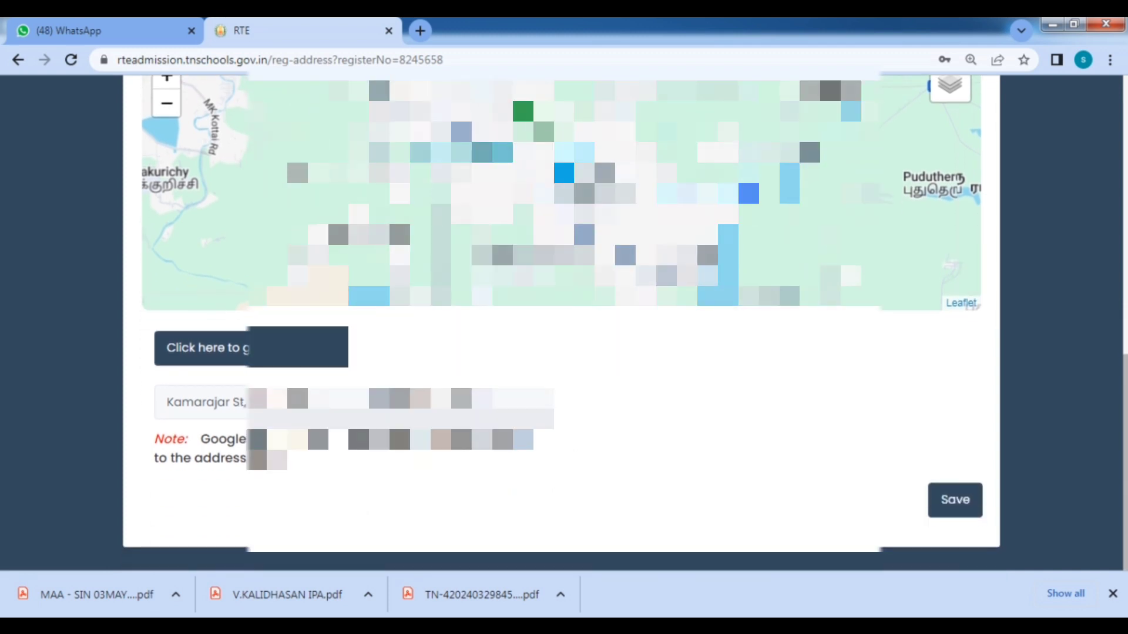
# Replace the residential address with 'NEAR ANUS HO' and search it on the map.
pyautogui.scroll(7, 561, 323)
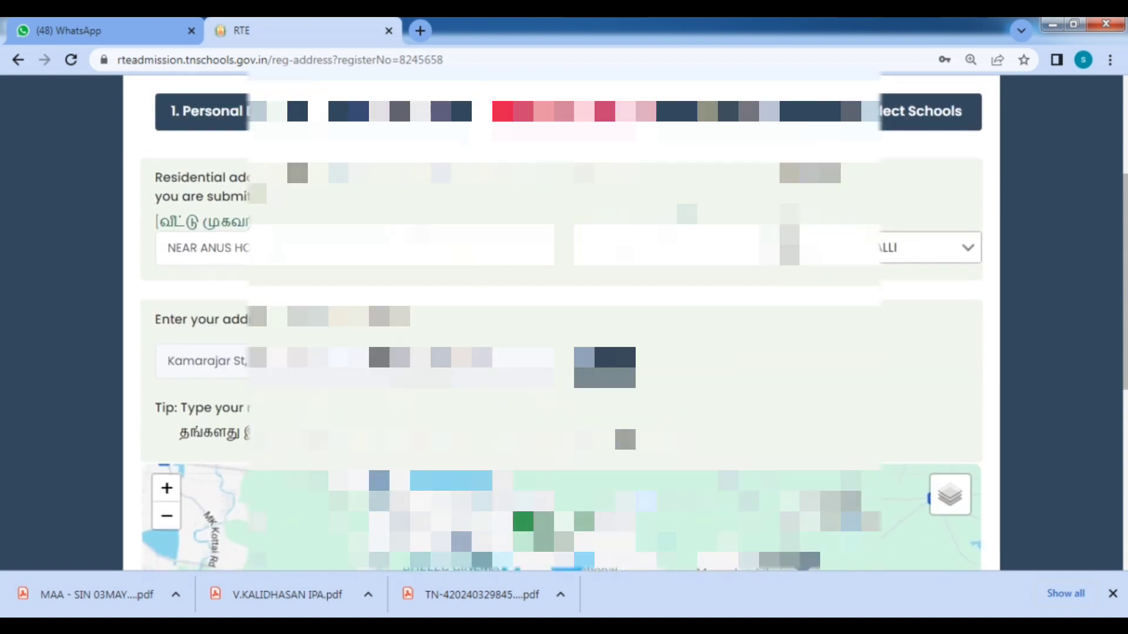
pyautogui.scroll(-7, 561, 323)
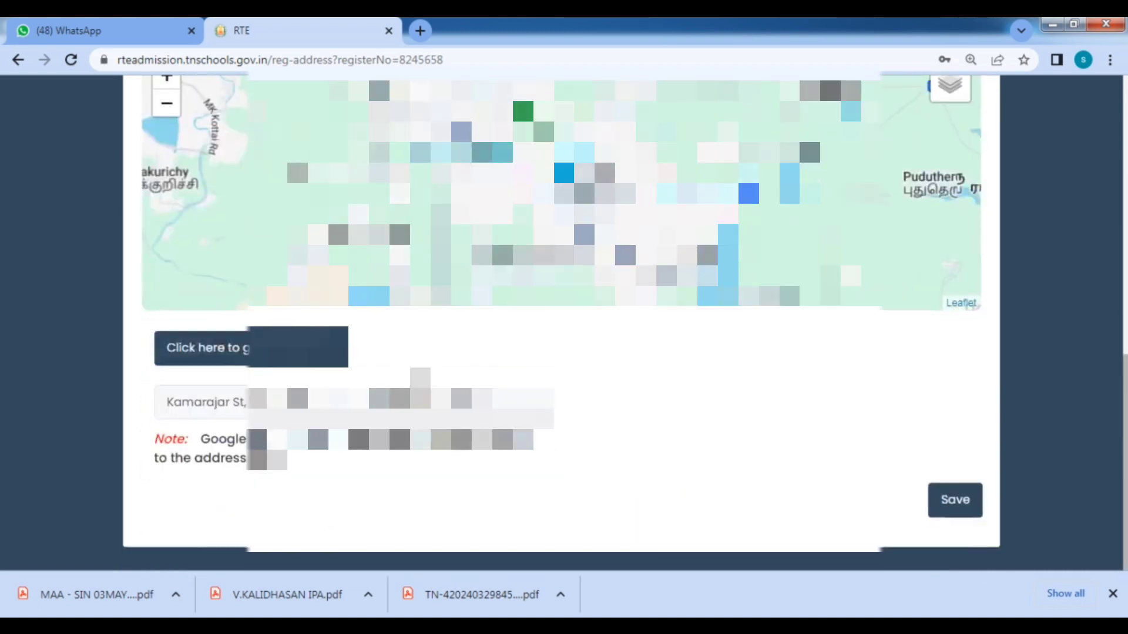
pyautogui.scroll(2, 635, 199)
pyautogui.scroll(-2, 682, 214)
pyautogui.scroll(7, 561, 323)
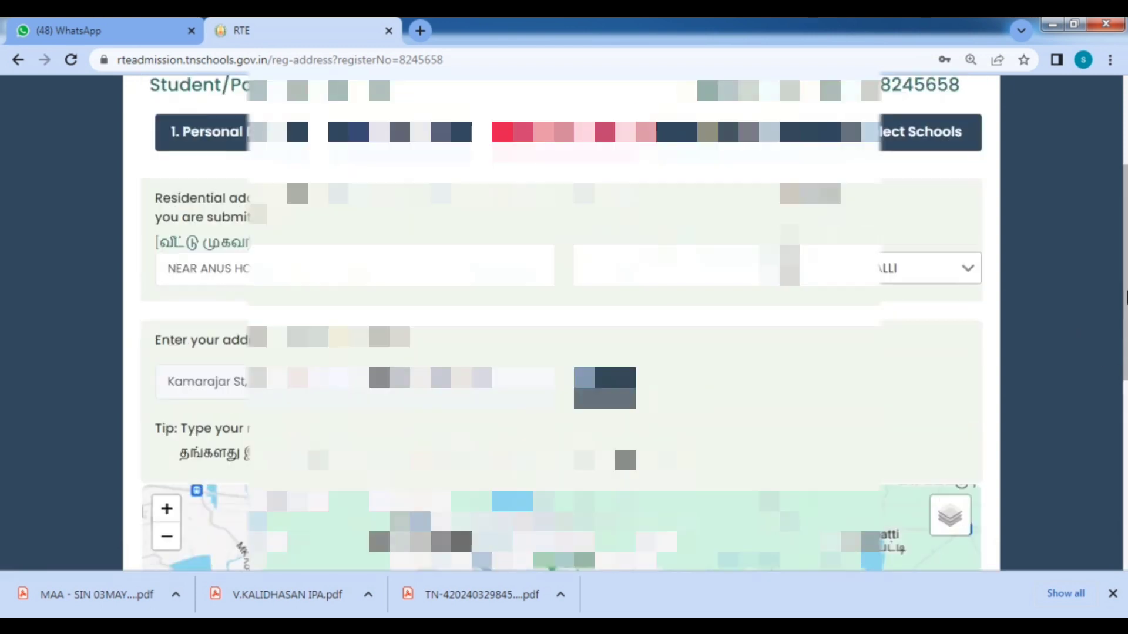
pyautogui.moveTo(536, 269); pyautogui.dragTo(149, 270)
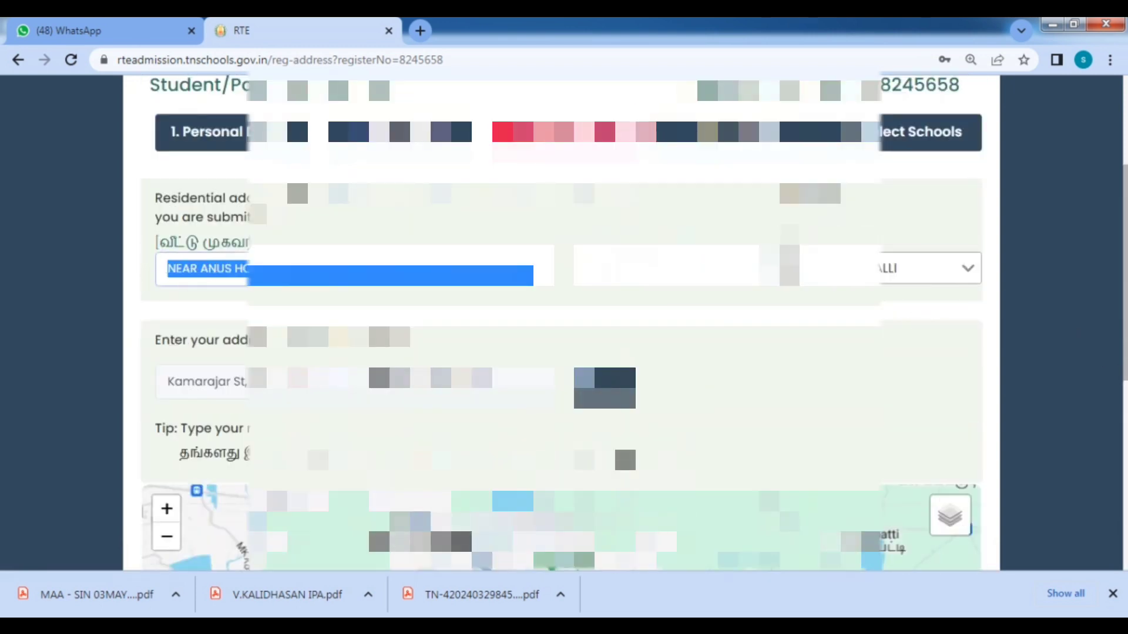
pyautogui.write('NEAR A')
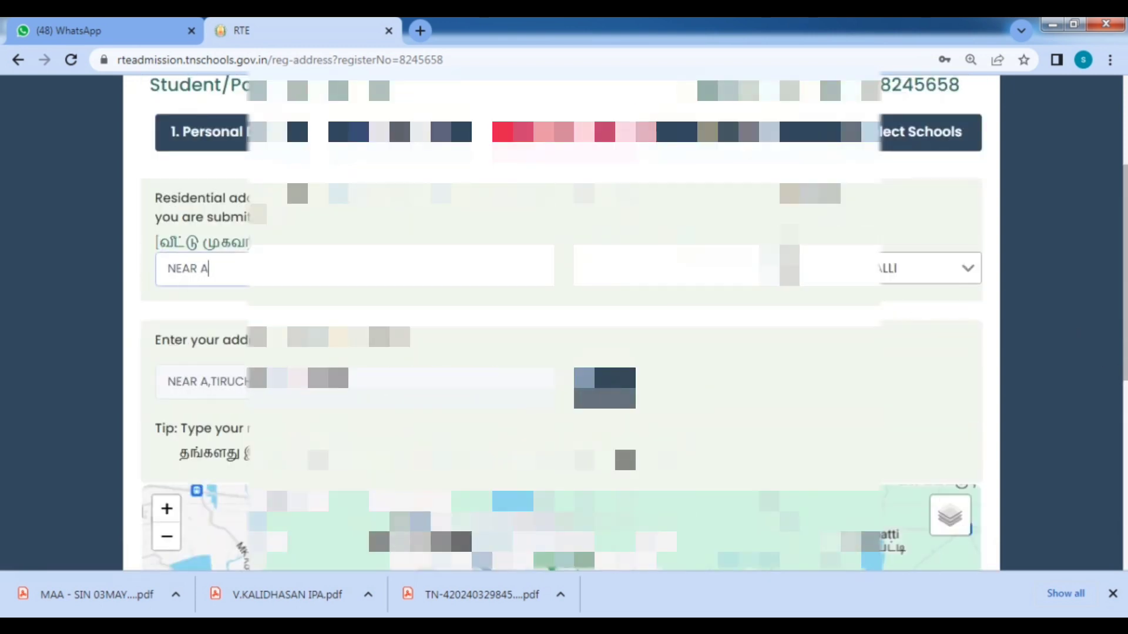
pyautogui.write('NUS HO')
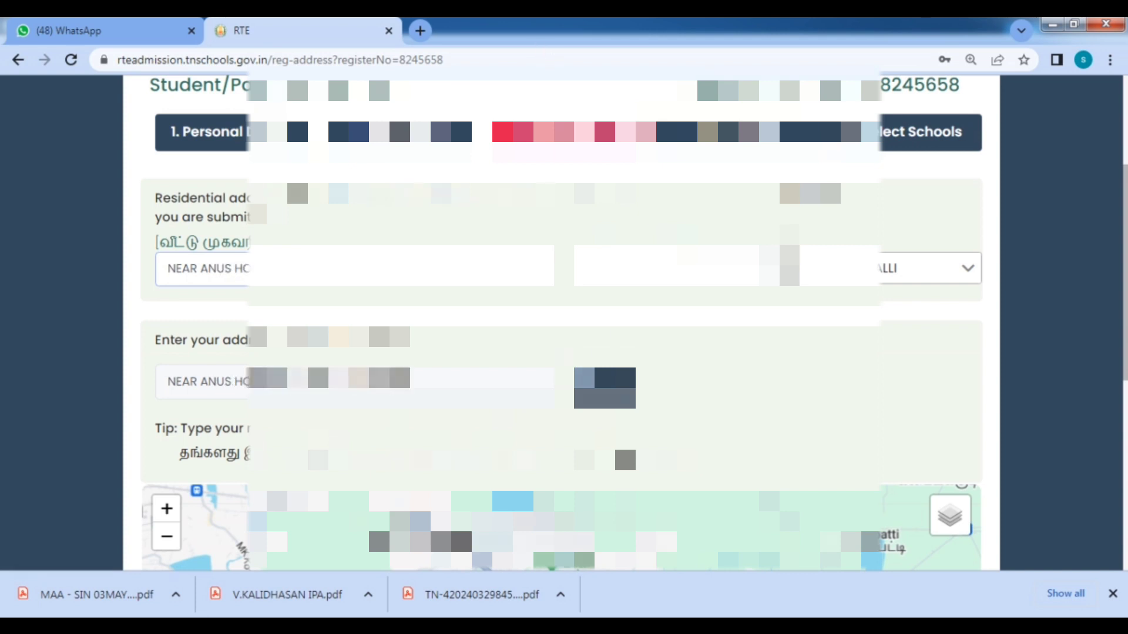
pyautogui.press('BackSpace')
pyautogui.press('BackSpace')
pyautogui.press('BackSpace')
pyautogui.press('BackSpace')
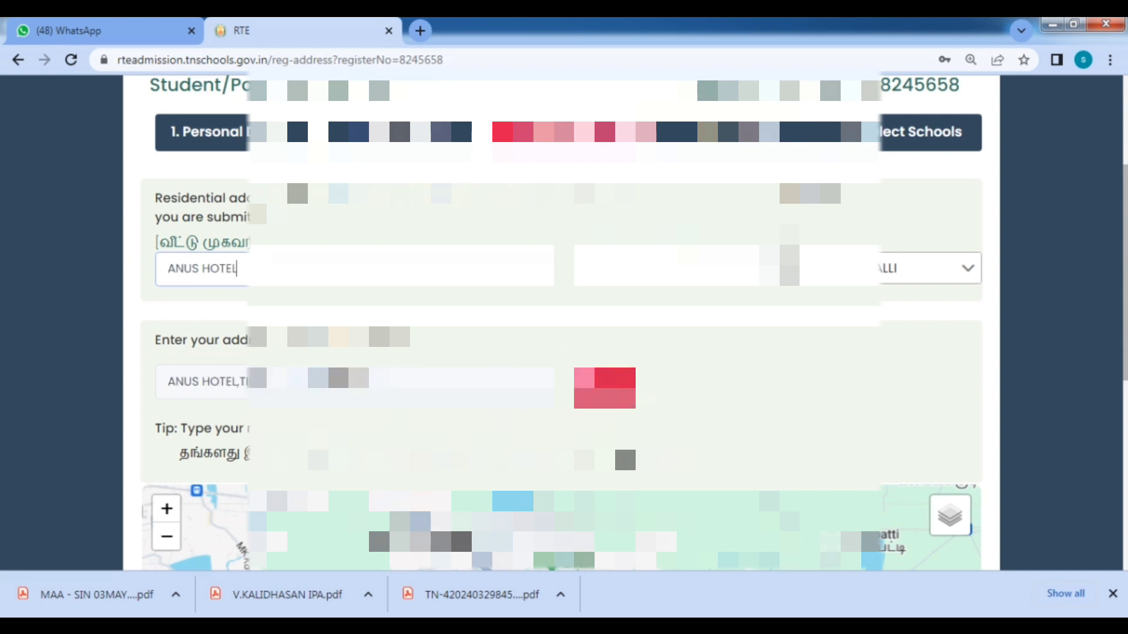
pyautogui.click(604, 387)
# Extend the address with 'NEAR THUVAKUDI TRICHY 620', trim it, and re-locate it on the map.
pyautogui.scroll(-3, 561, 352)
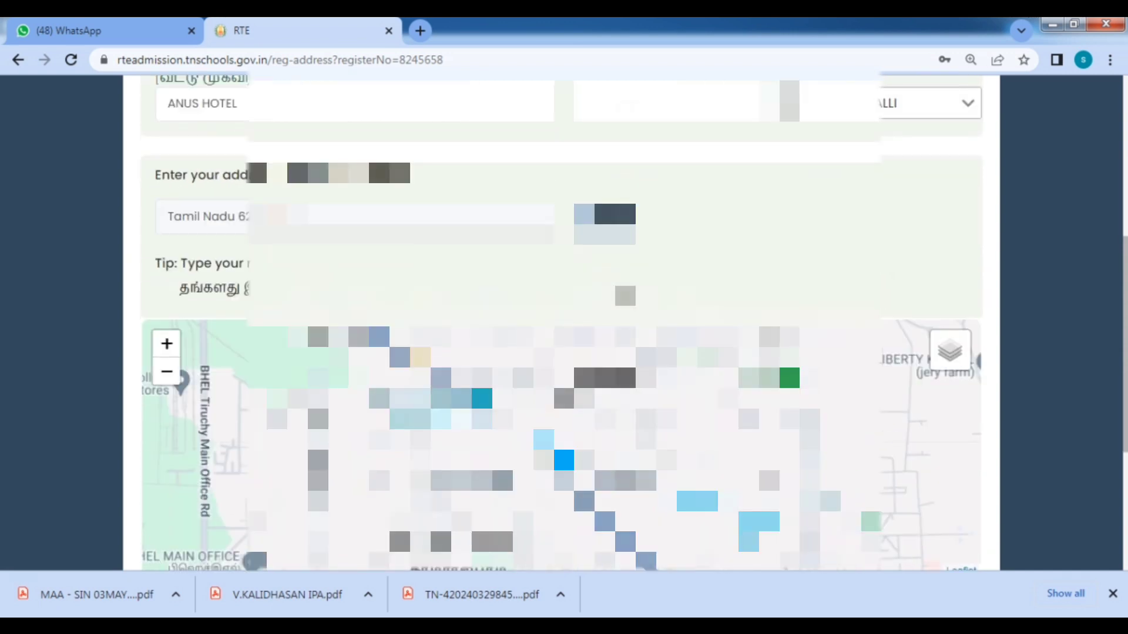
pyautogui.scroll(3, 561, 353)
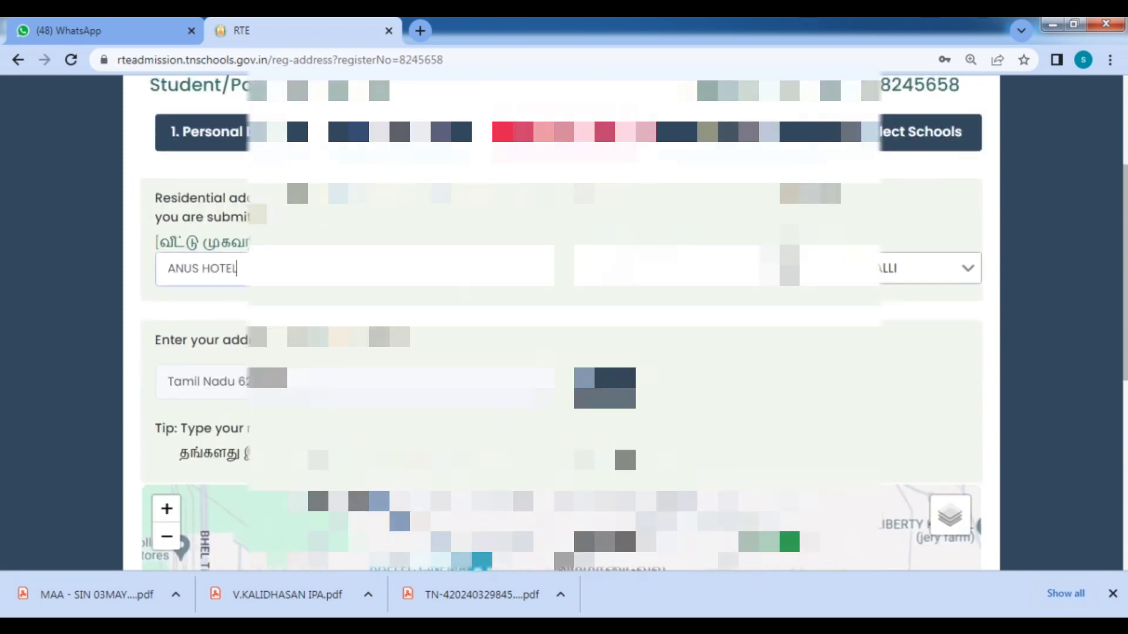
pyautogui.write('N')
pyautogui.write('EA')
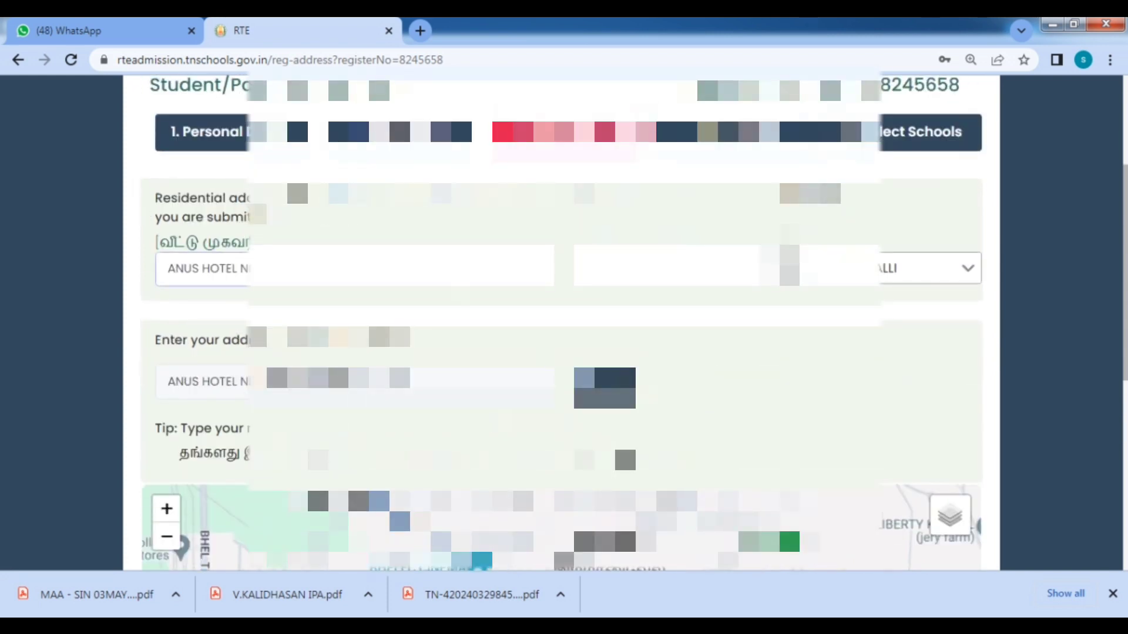
pyautogui.write('R THUVAKUDI TRICHY 620')
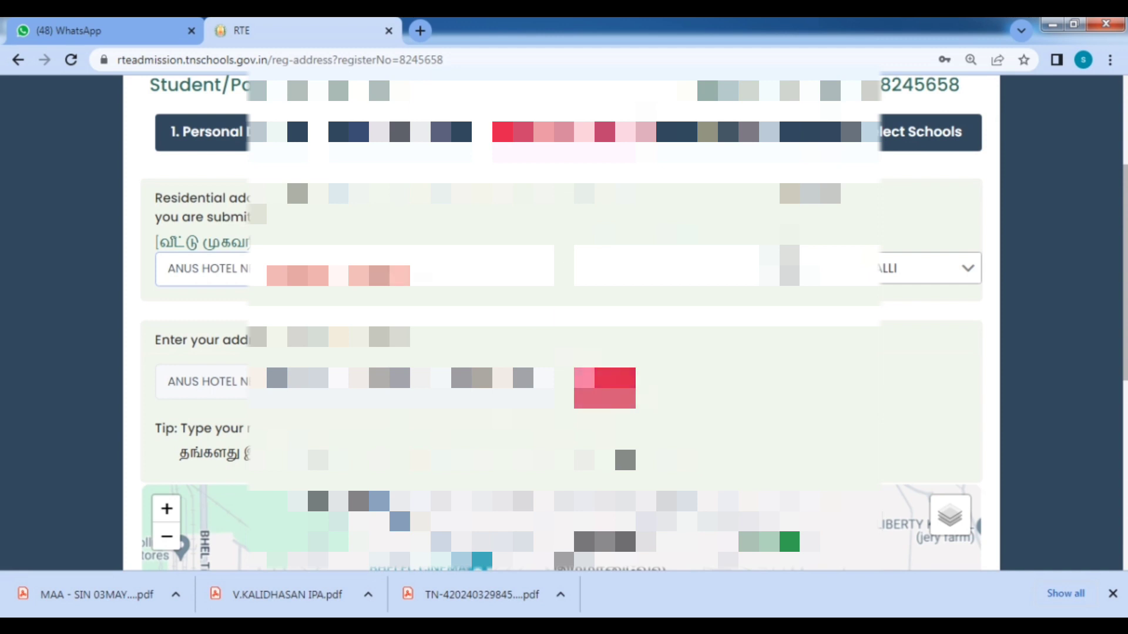
pyautogui.click(605, 384)
pyautogui.scroll(-2, 604, 391)
pyautogui.click(461, 111)
pyautogui.press('BackSpace')
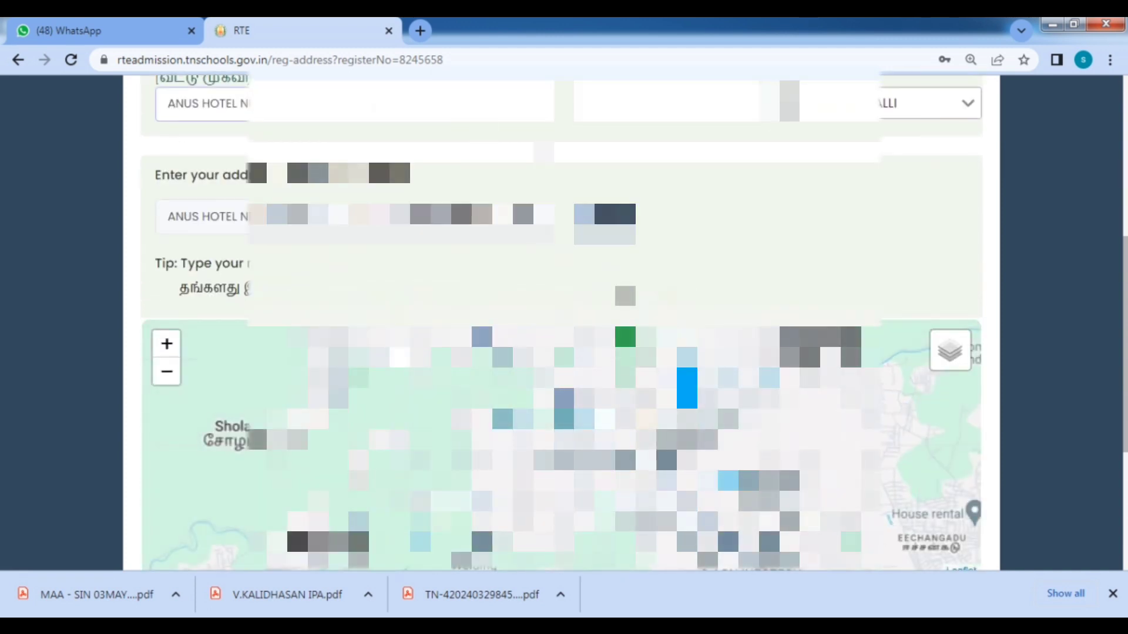
pyautogui.click(604, 219)
pyautogui.scroll(-3, 605, 226)
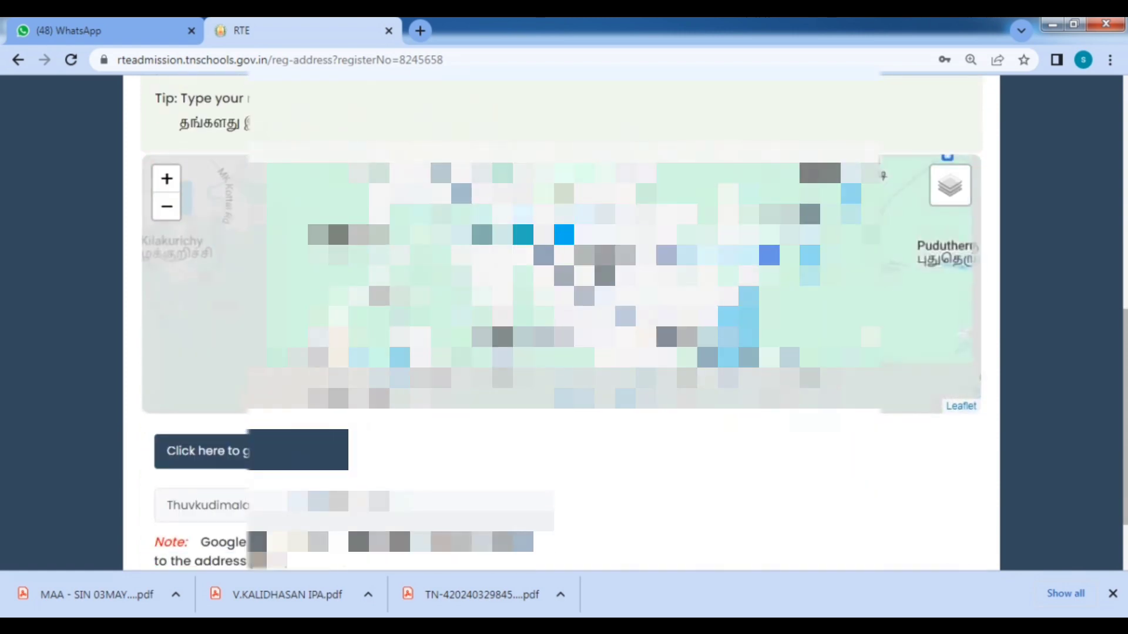
pyautogui.scroll(1, 540, 329)
pyautogui.scroll(-1, 549, 326)
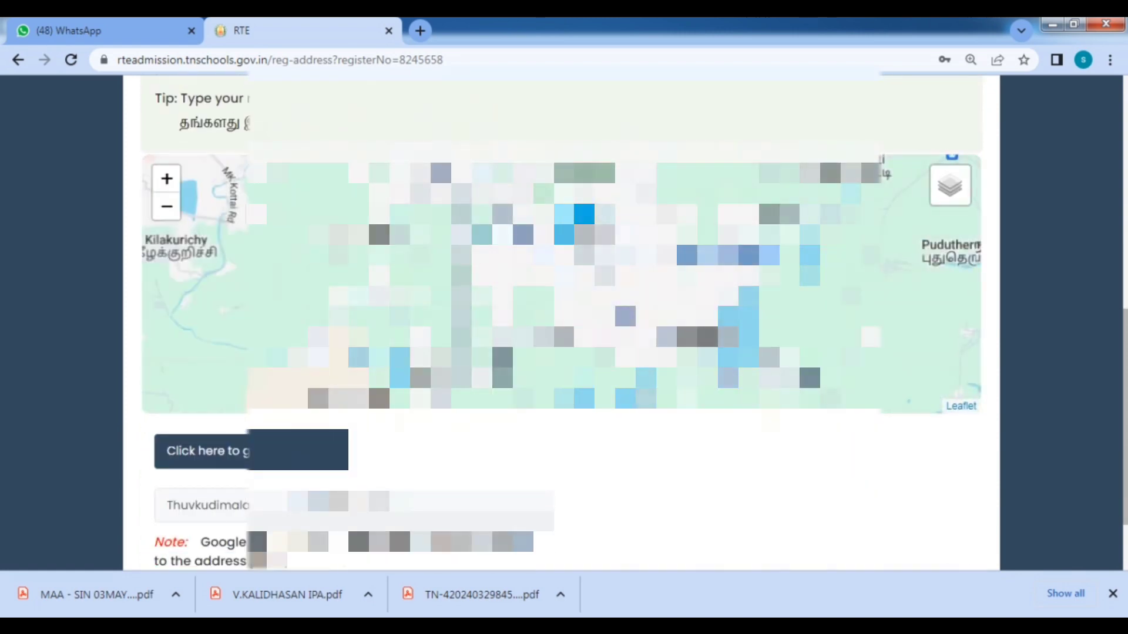
pyautogui.scroll(-2, 681, 482)
# Save the address details and confirm to continue to the Documents step.
pyautogui.click(952, 502)
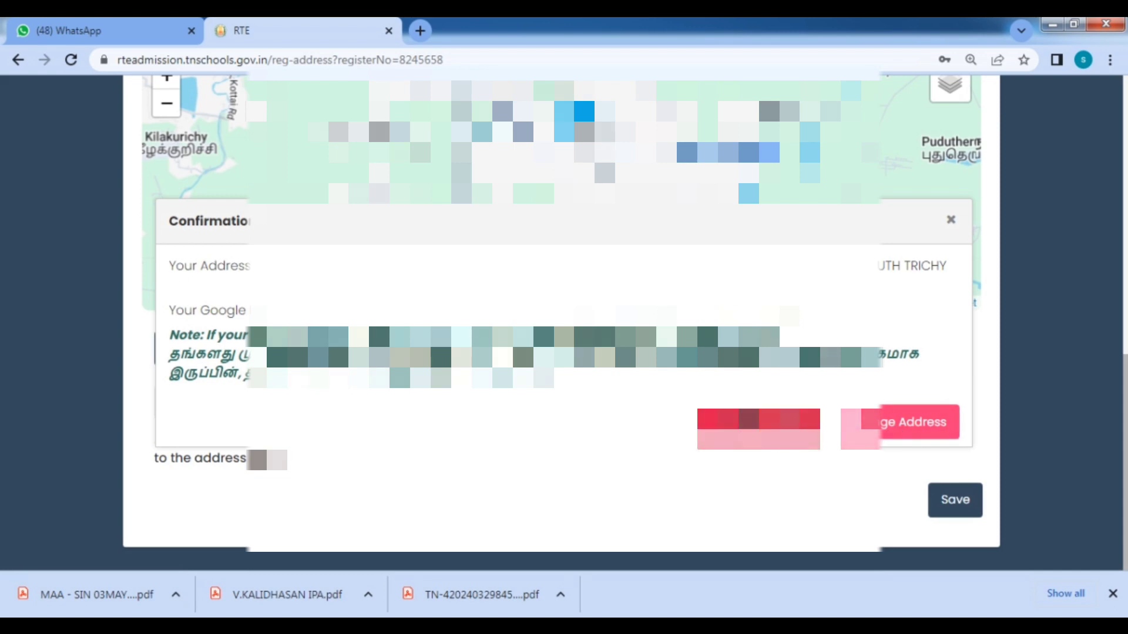
pyautogui.click(790, 438)
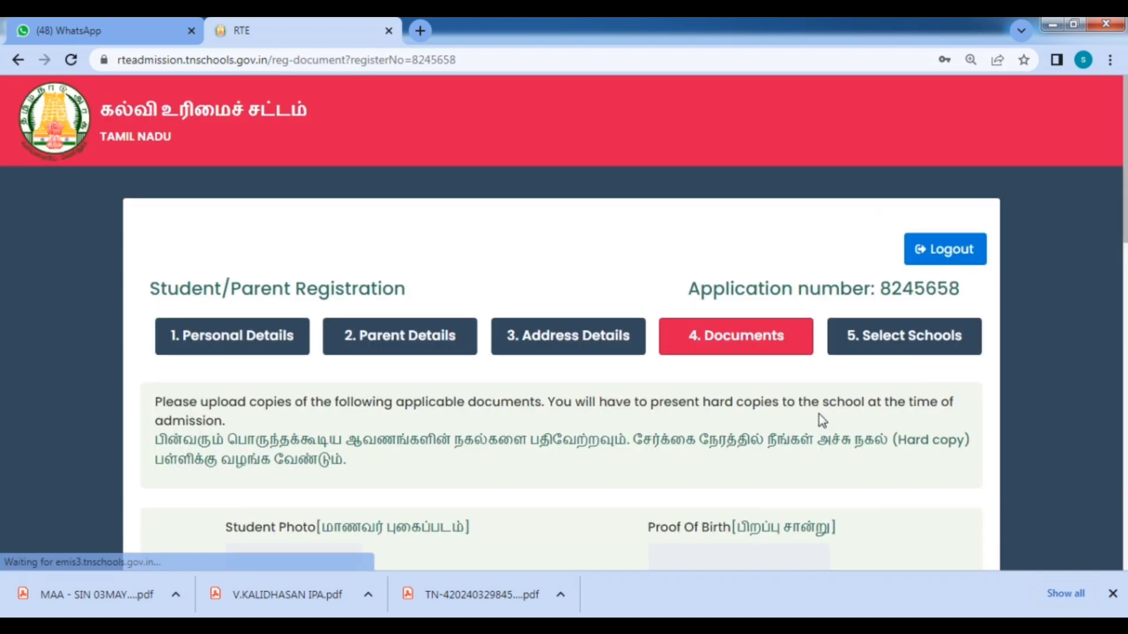
pyautogui.scroll(-5, 839, 481)
# Upload the PHOTO file from the student's document folder as the student photo.
pyautogui.click(316, 276)
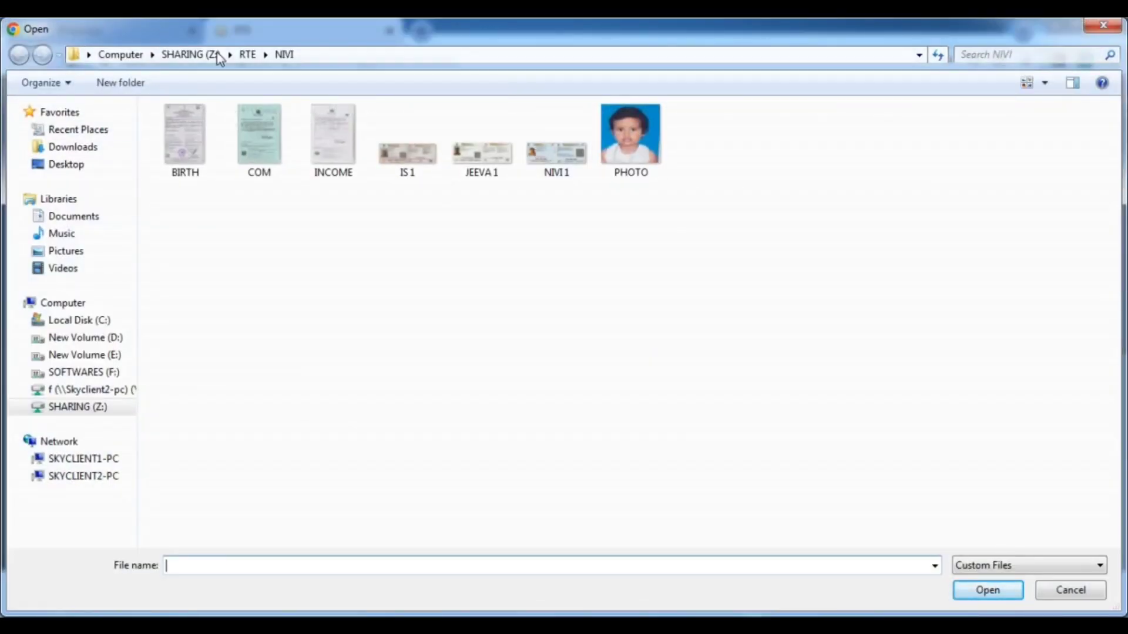
pyautogui.click(248, 54)
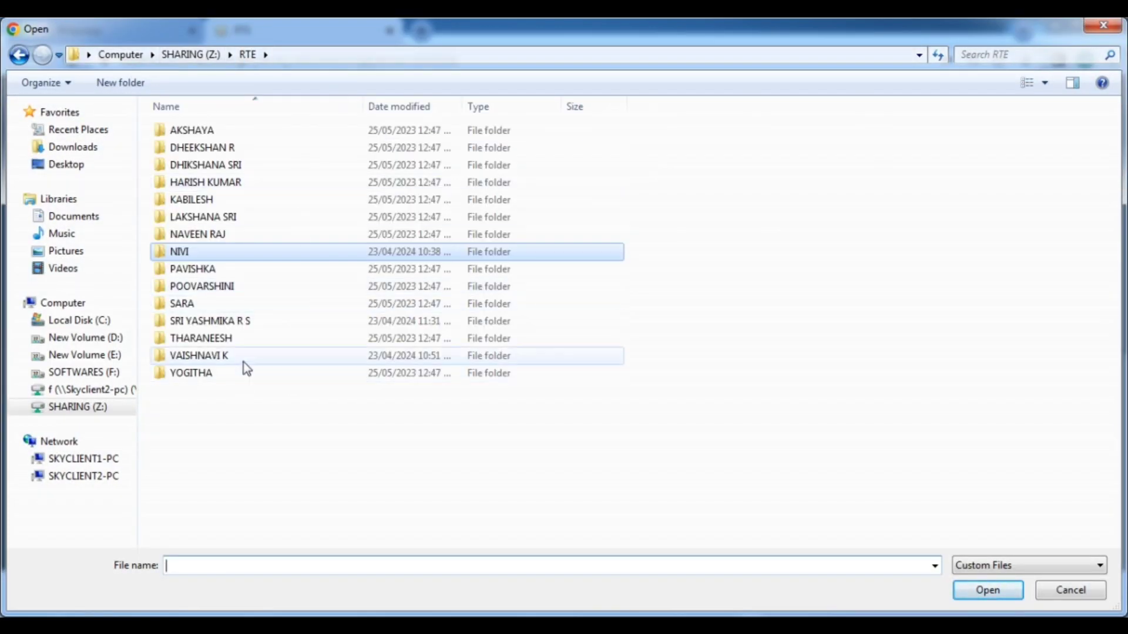
pyautogui.doubleClick(254, 320)
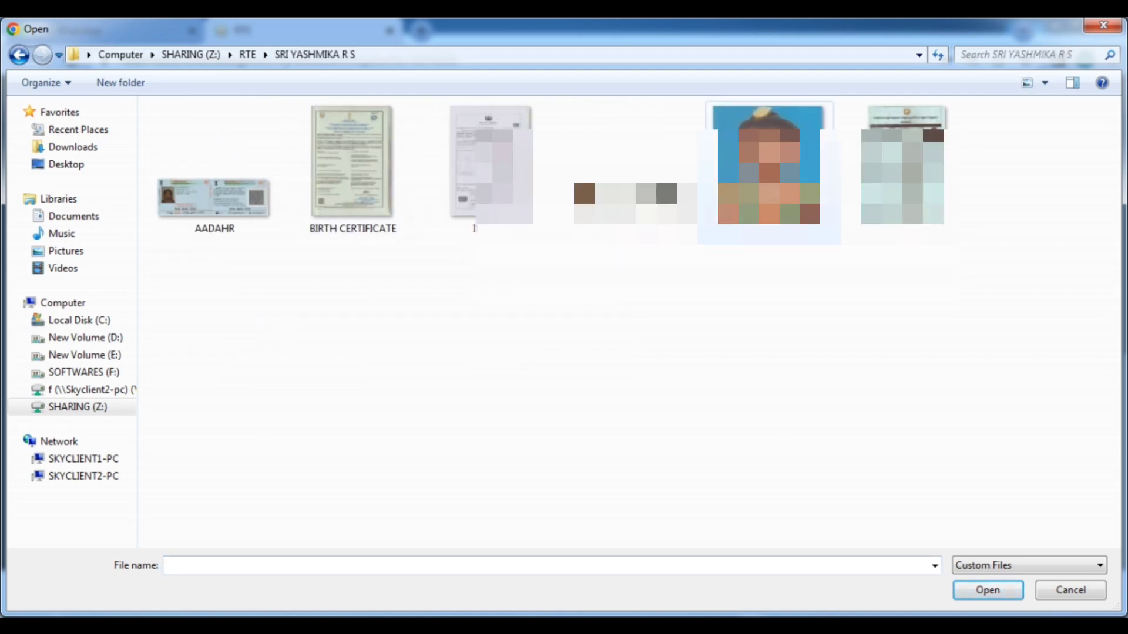
pyautogui.click(768, 176)
pyautogui.click(987, 589)
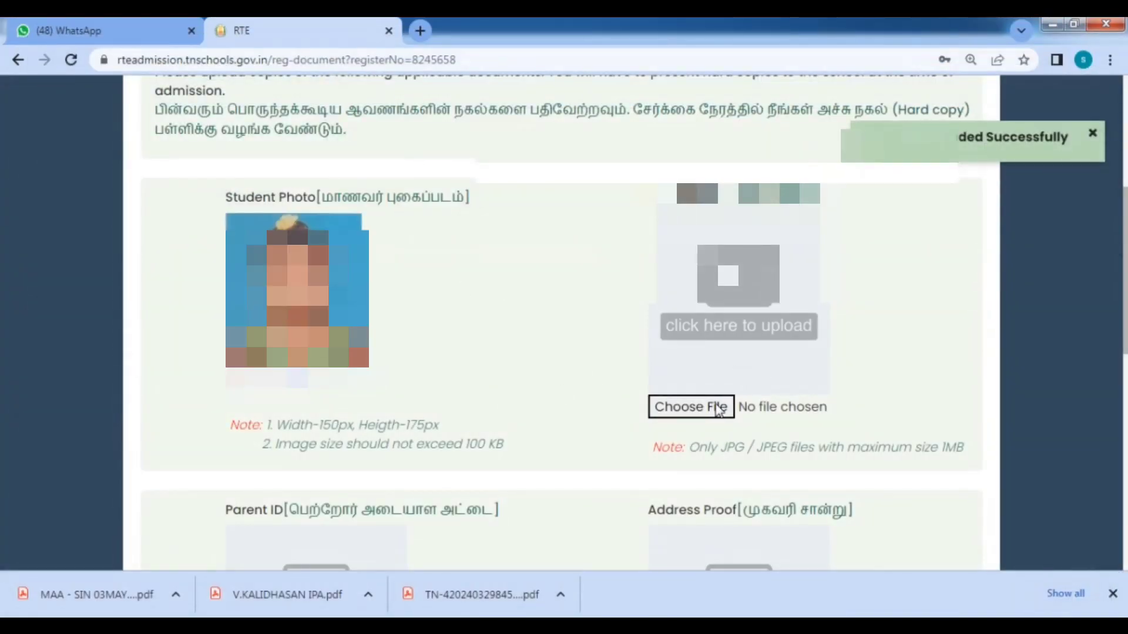
# Upload BIRTH CERTIFICATE as proof of birth and PARENT AADHAR as the Parent ID.
pyautogui.click(714, 414)
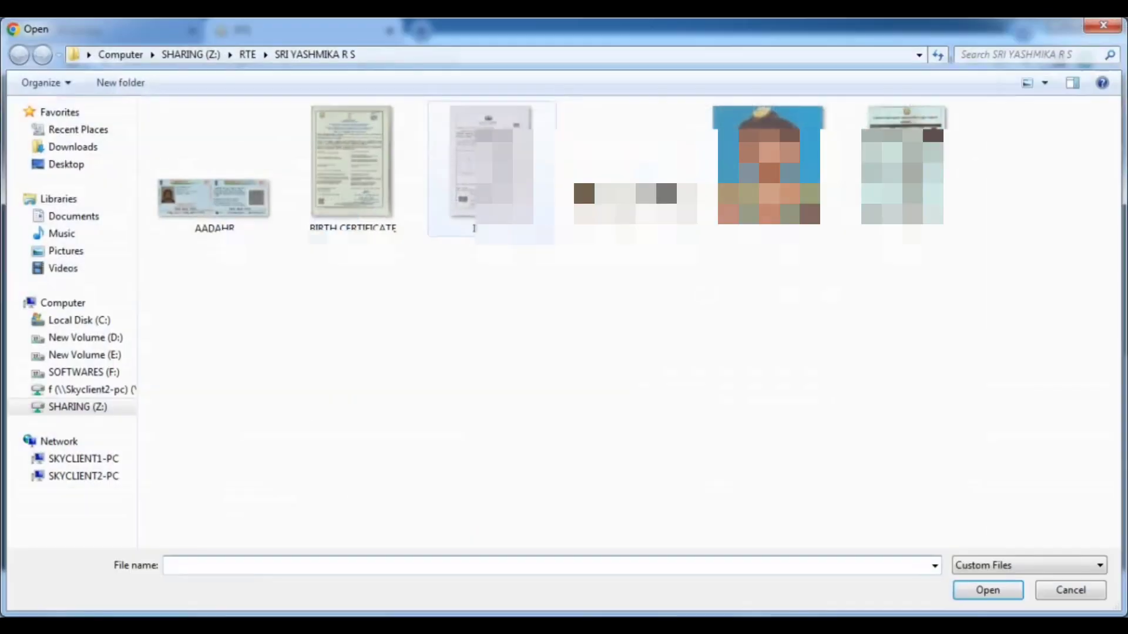
pyautogui.click(392, 181)
pyautogui.click(978, 588)
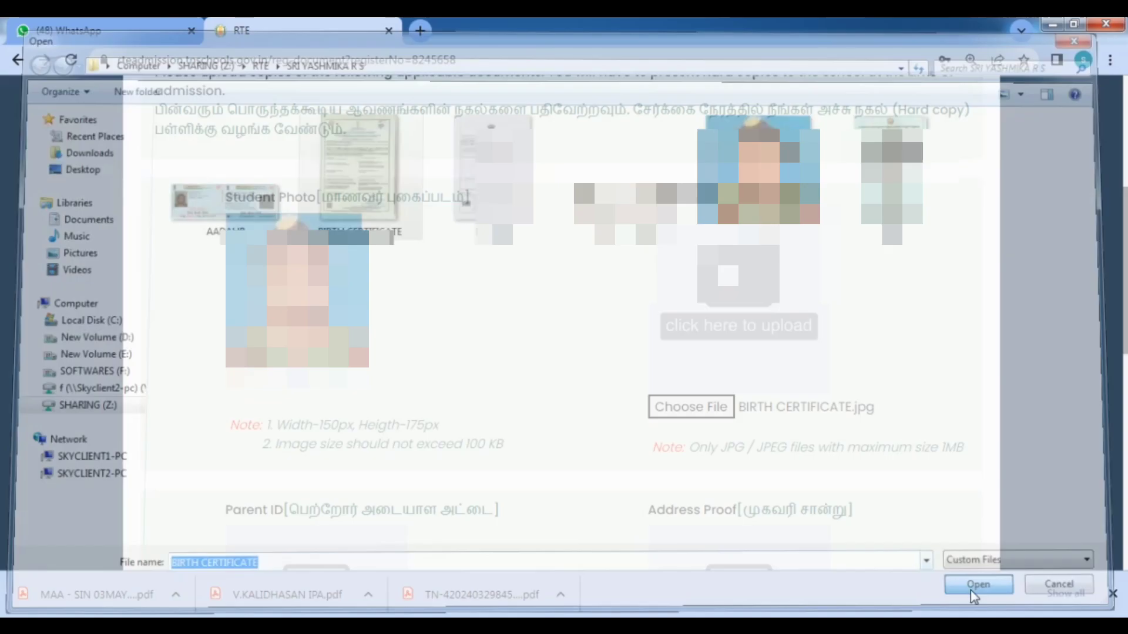
pyautogui.scroll(-4, 801, 320)
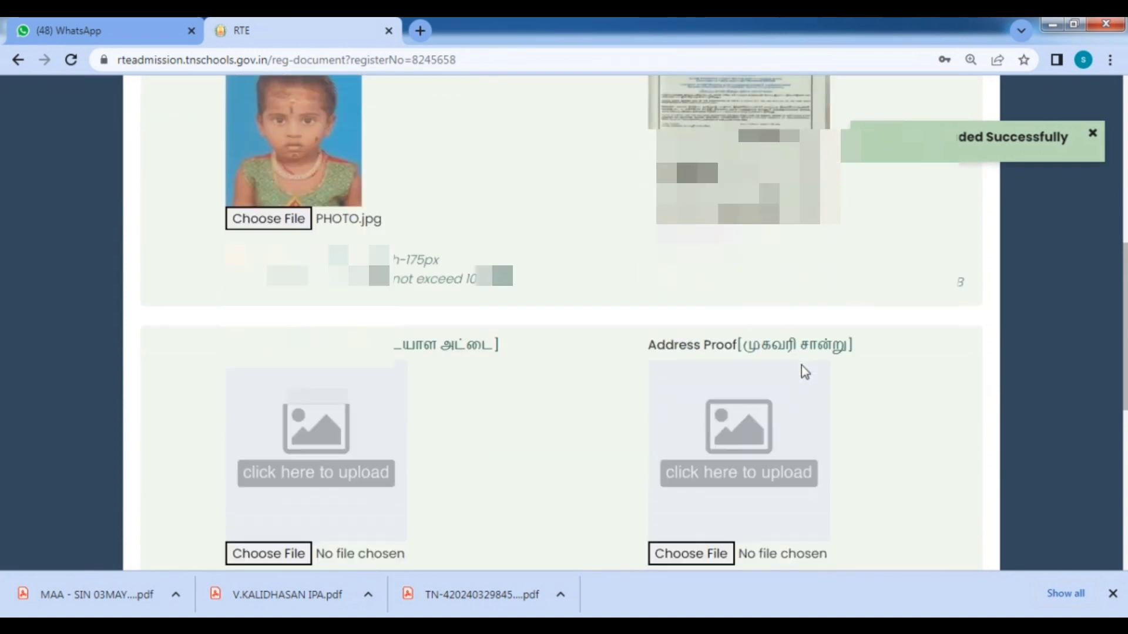
pyautogui.click(297, 478)
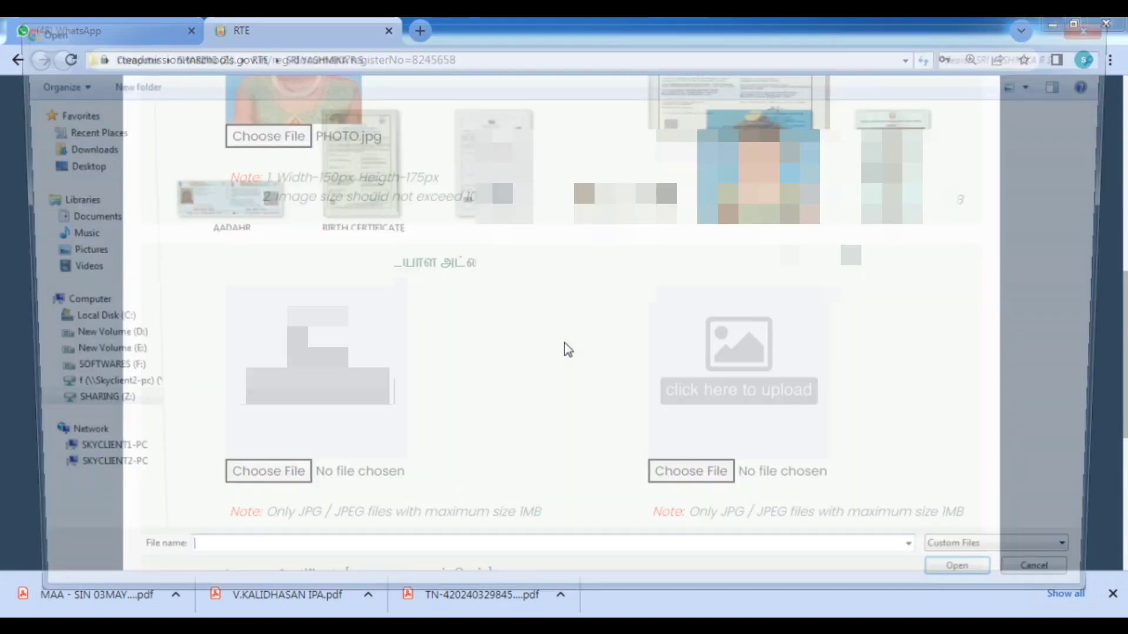
pyautogui.click(633, 176)
pyautogui.press('Return')
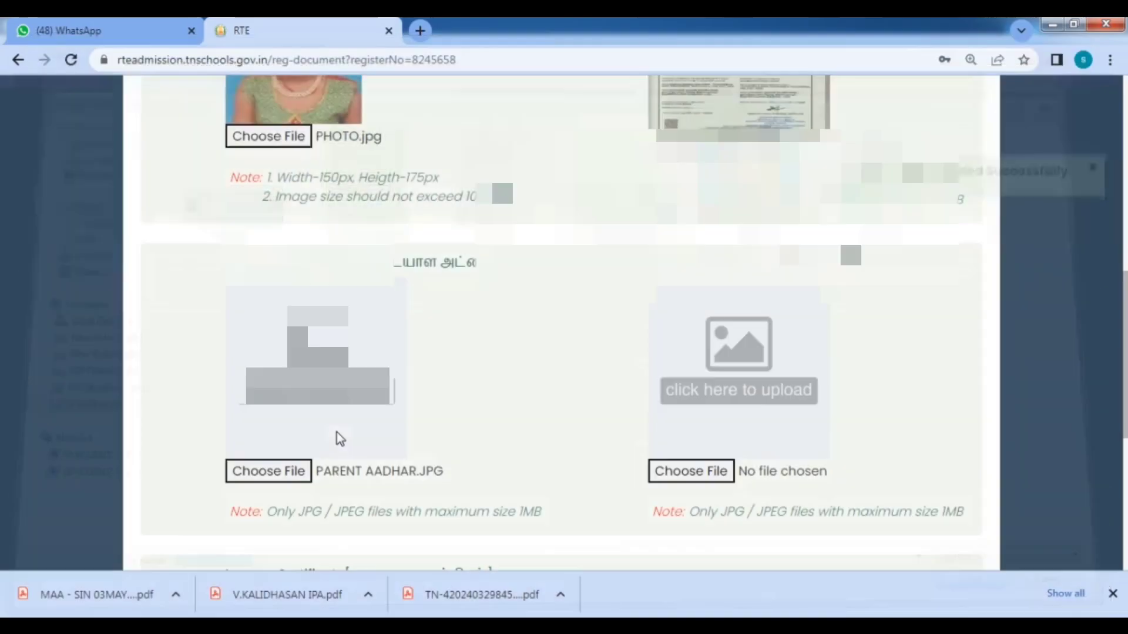
pyautogui.scroll(-3, 793, 373)
# Upload the AADAHR image as the Address Proof document.
pyautogui.click(713, 314)
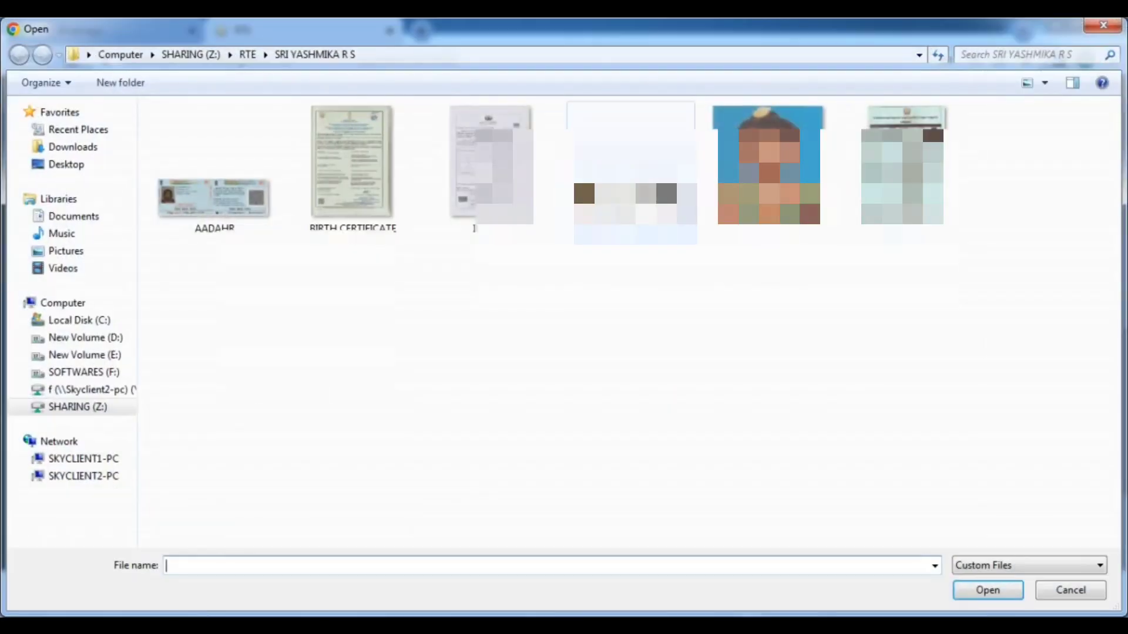
pyautogui.click(305, 214)
pyautogui.click(220, 199)
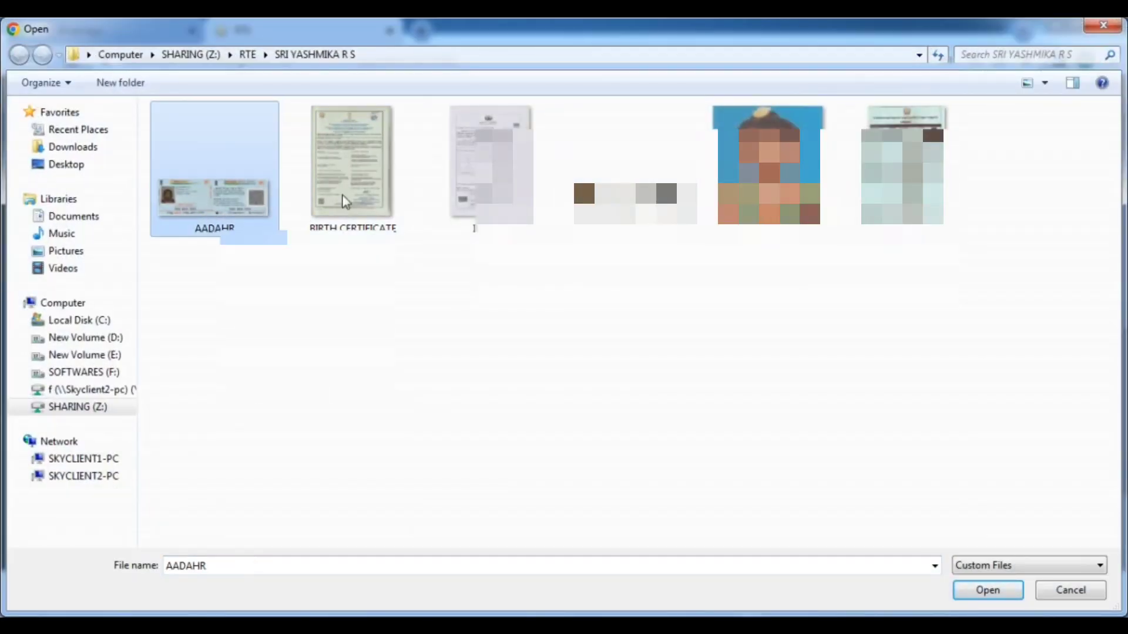
pyautogui.click(987, 589)
pyautogui.scroll(-4, 621, 318)
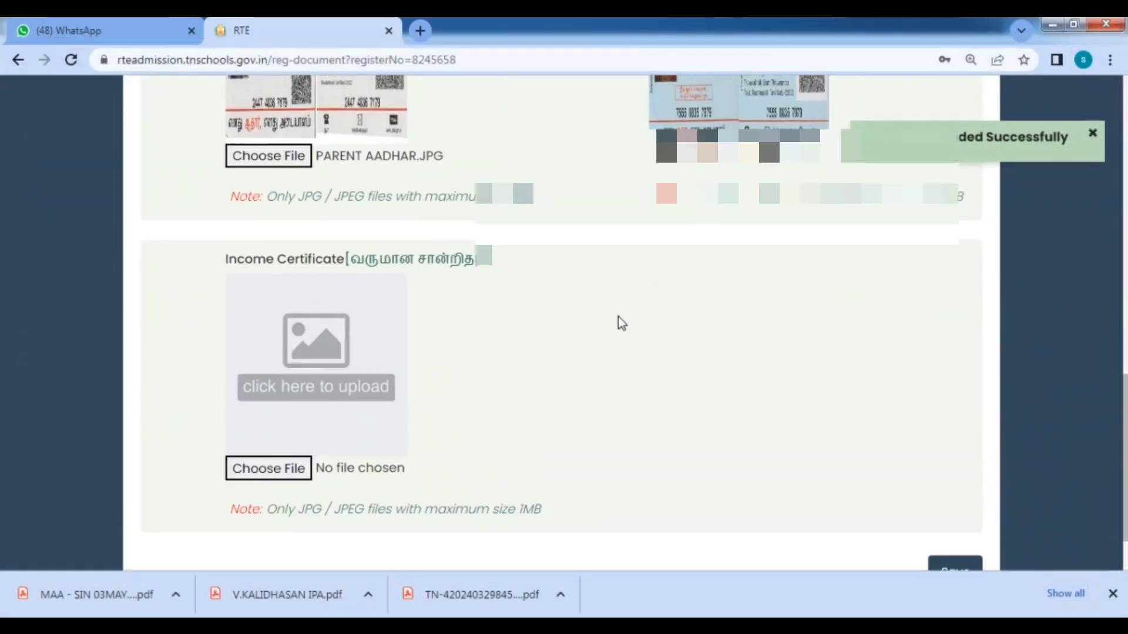
# Upload INCOME as the Income Certificate and save the documents.
pyautogui.click(300, 395)
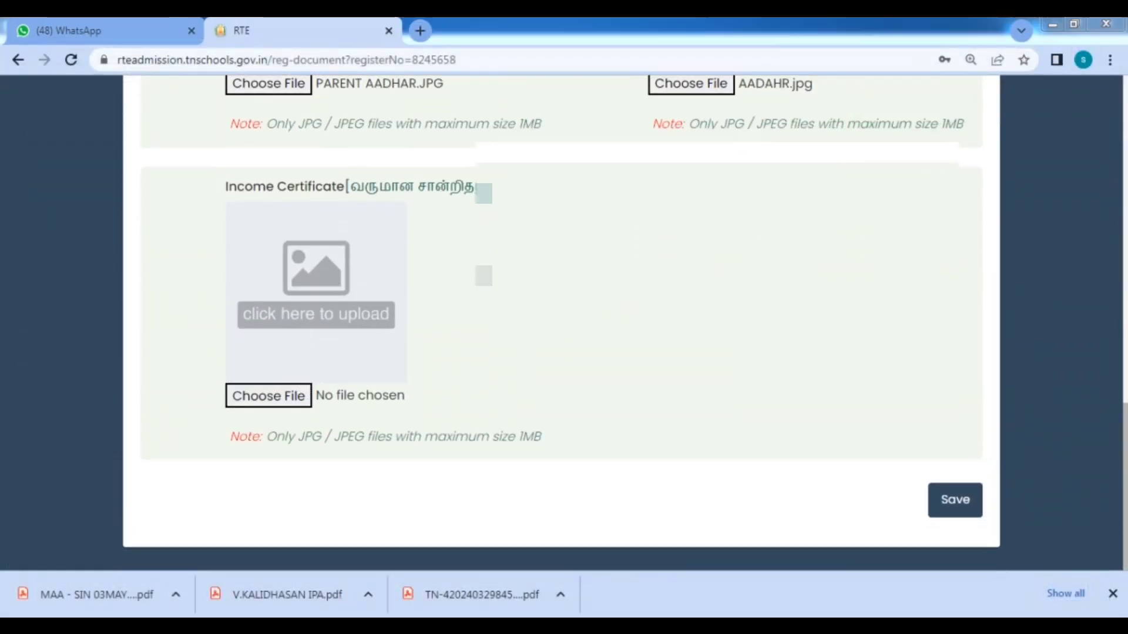
pyautogui.click(529, 226)
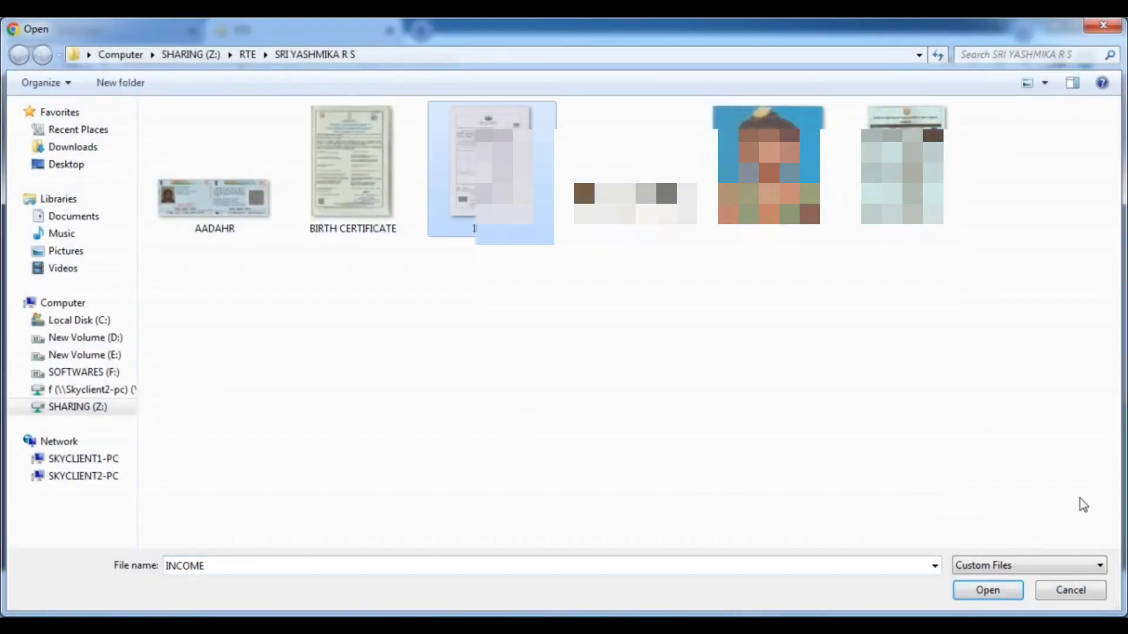
pyautogui.click(1012, 592)
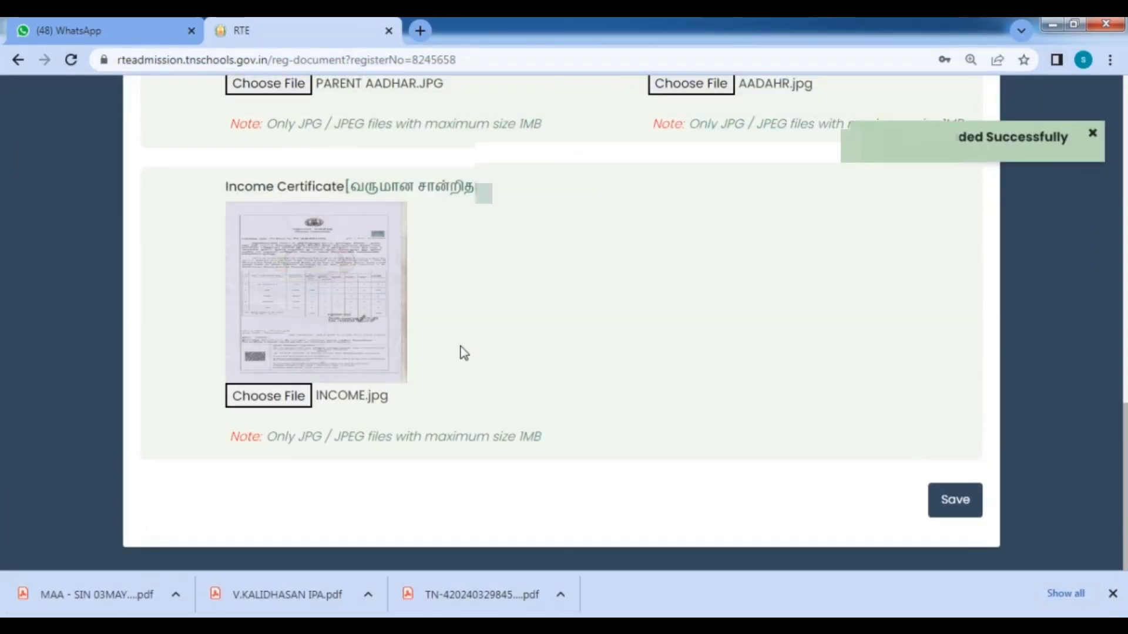
pyautogui.scroll(8, 706, 356)
pyautogui.scroll(-8, 706, 357)
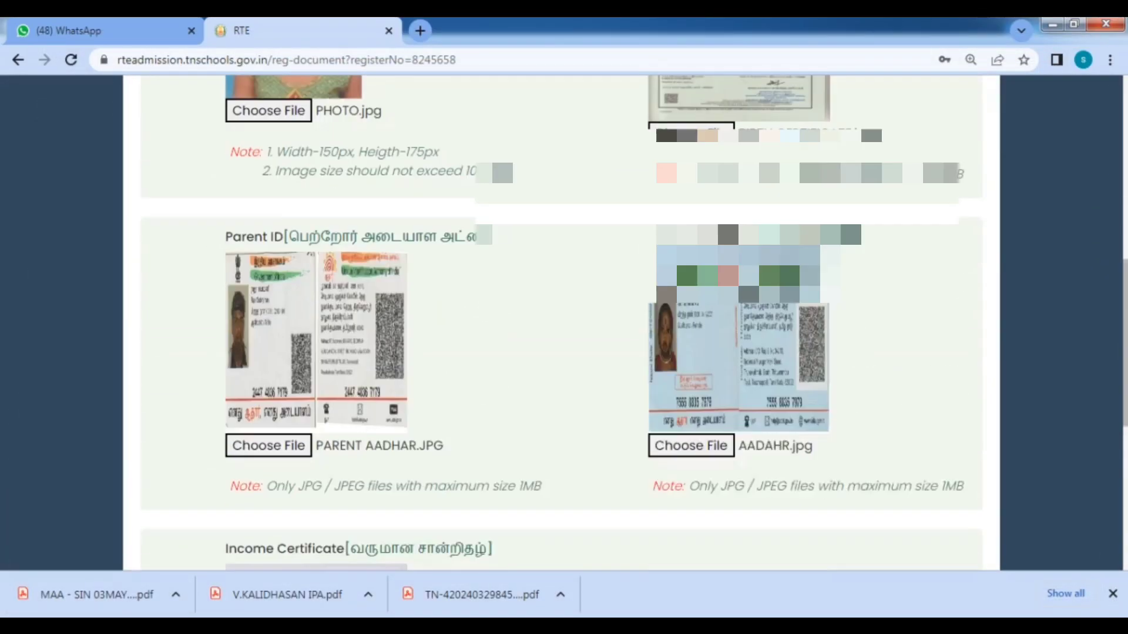
pyautogui.click(978, 506)
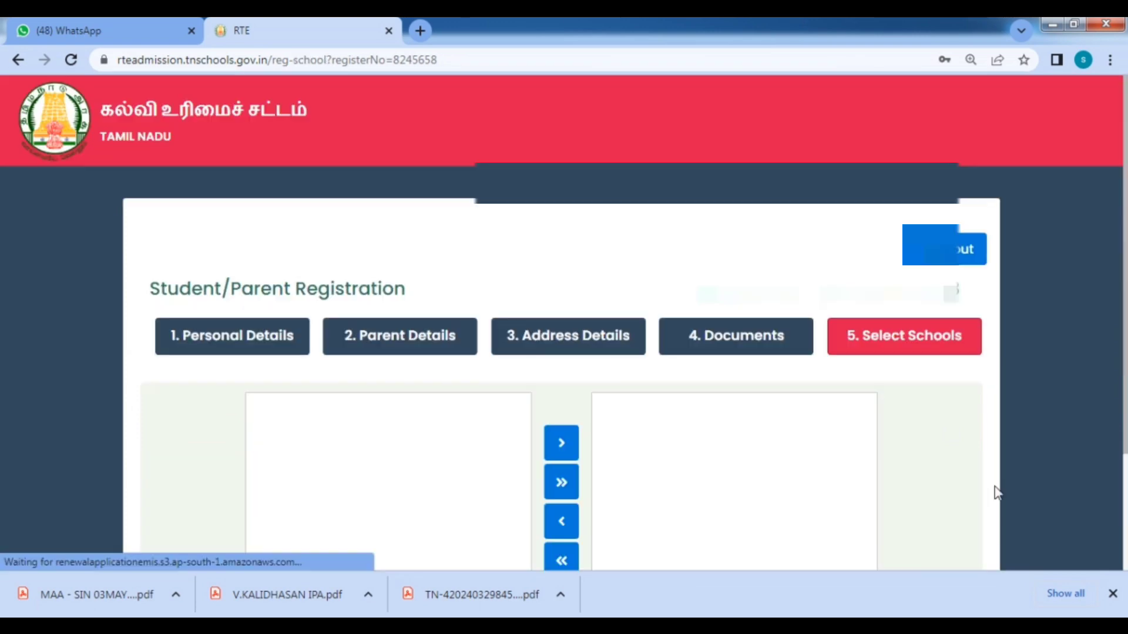
# Move BHEL MATRIC HR SEC SCHOOL, KAILASAPURAM into the chosen schools list and save.
pyautogui.scroll(-3, 742, 447)
pyautogui.click(385, 294)
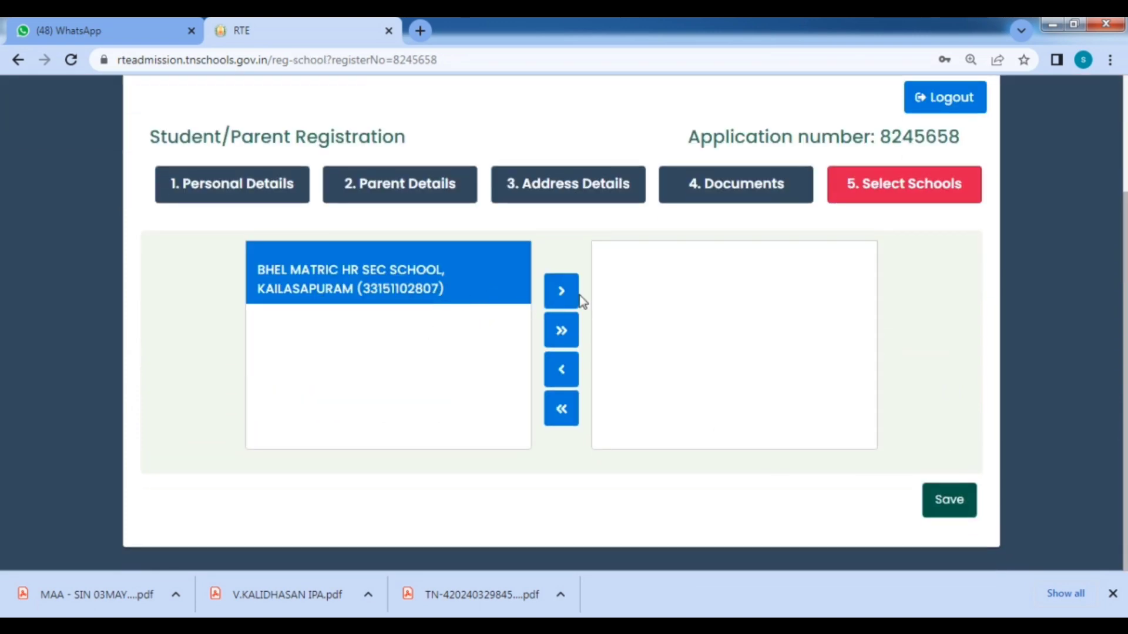
pyautogui.click(561, 291)
pyautogui.click(696, 288)
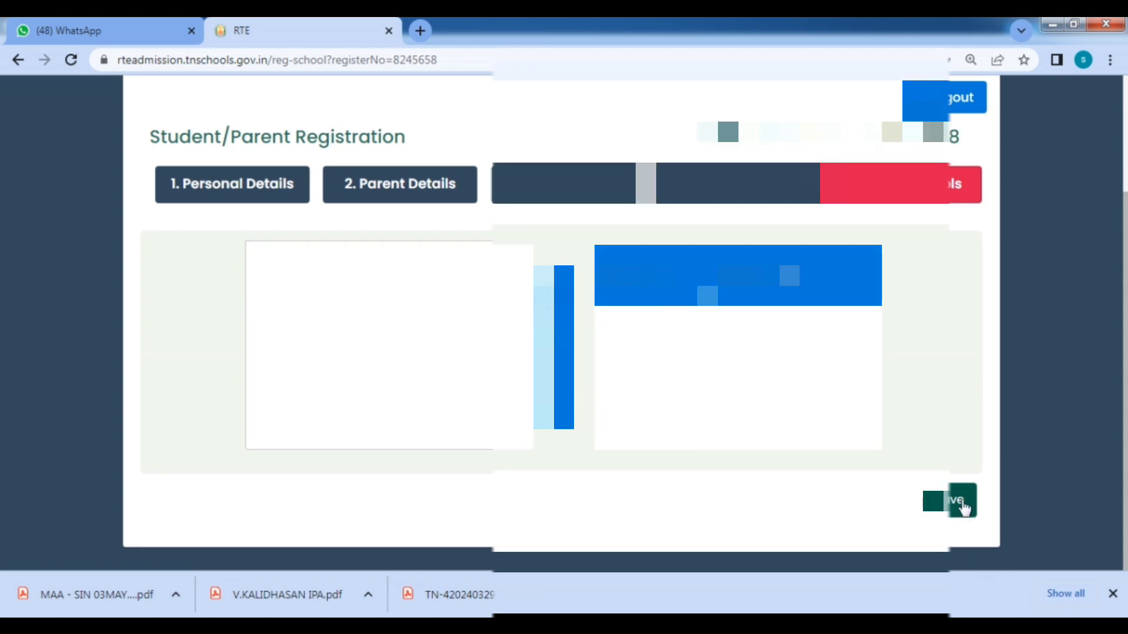
pyautogui.click(963, 506)
pyautogui.scroll(-1, 764, 381)
# Review the application preview down to Selected Schools, then choose Submit.
pyautogui.scroll(1, 763, 382)
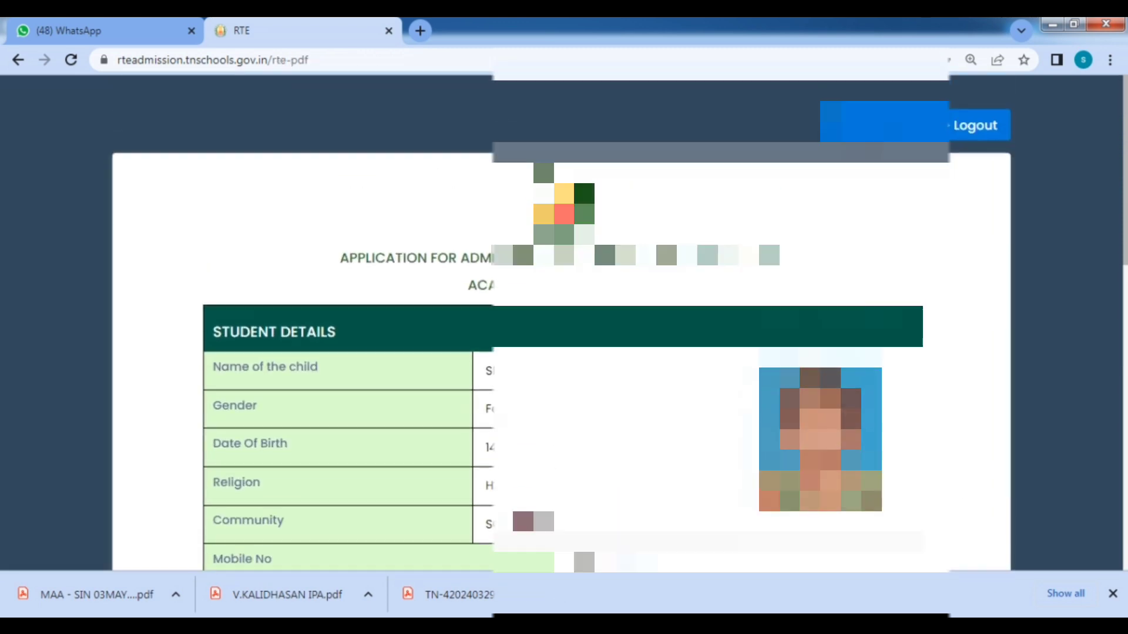
pyautogui.scroll(-1, 687, 358)
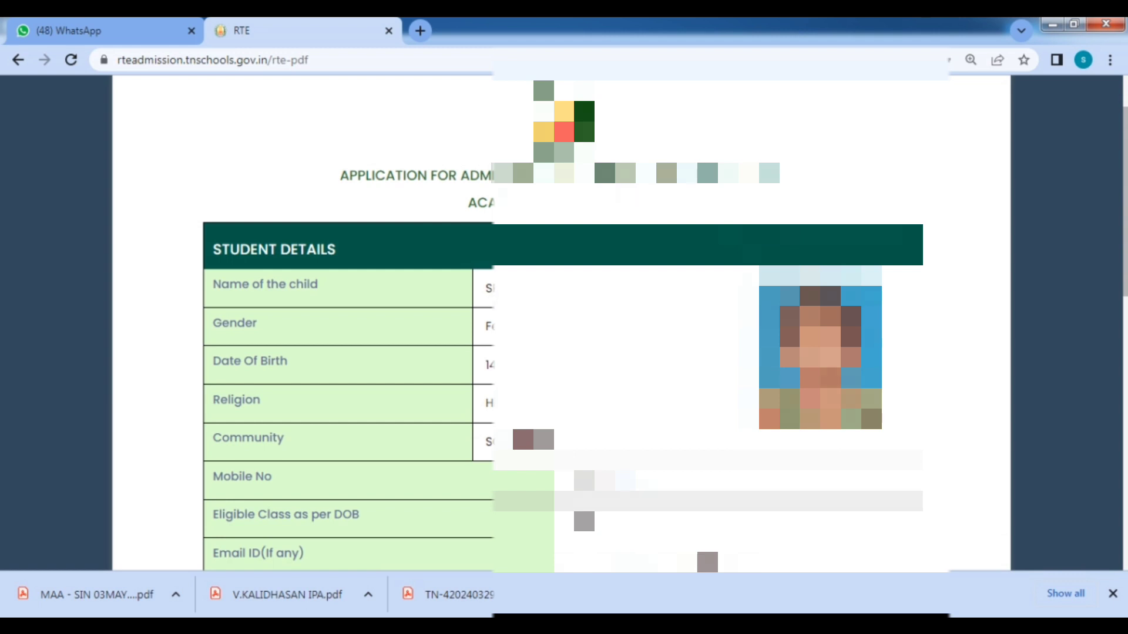
pyautogui.scroll(-1, 687, 357)
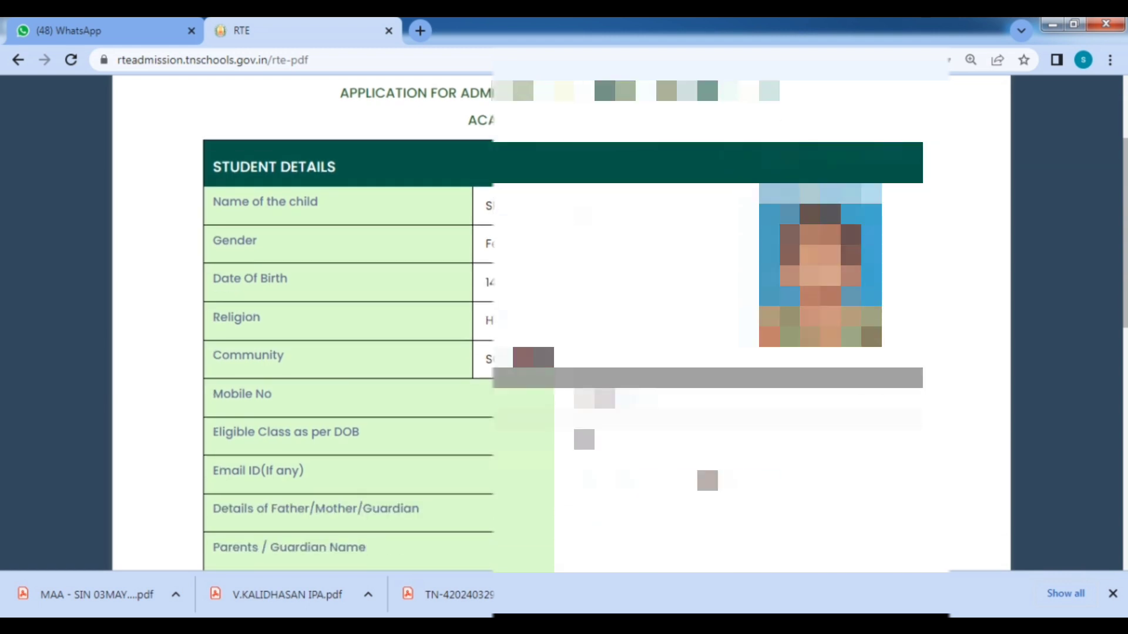
pyautogui.scroll(-1, 687, 358)
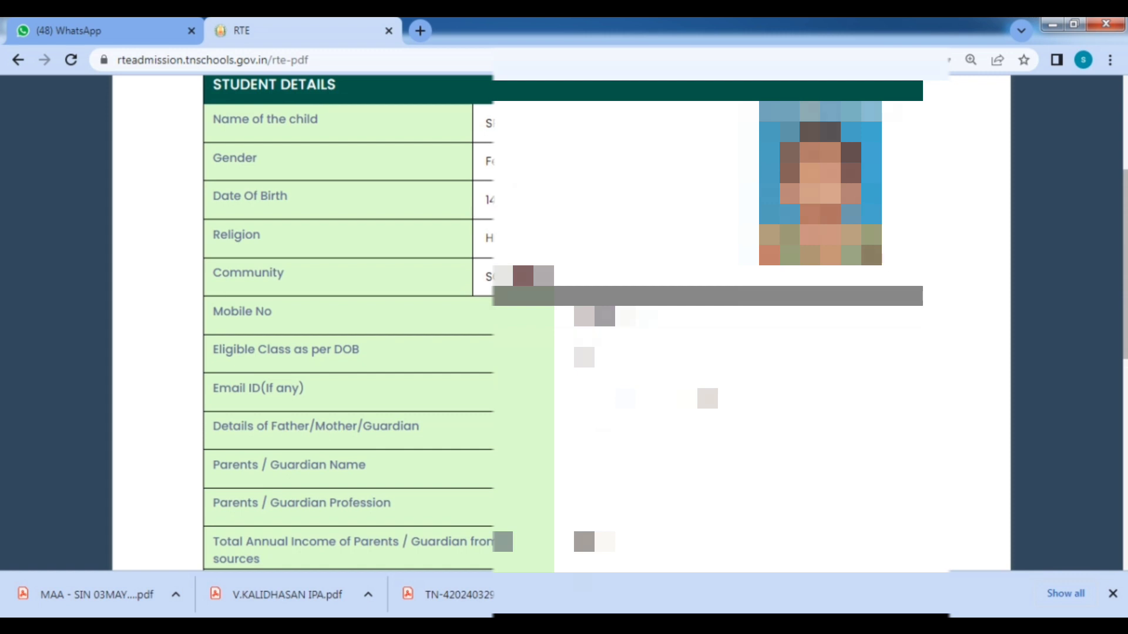
pyautogui.scroll(-1, 687, 357)
pyautogui.scroll(-5, 563, 326)
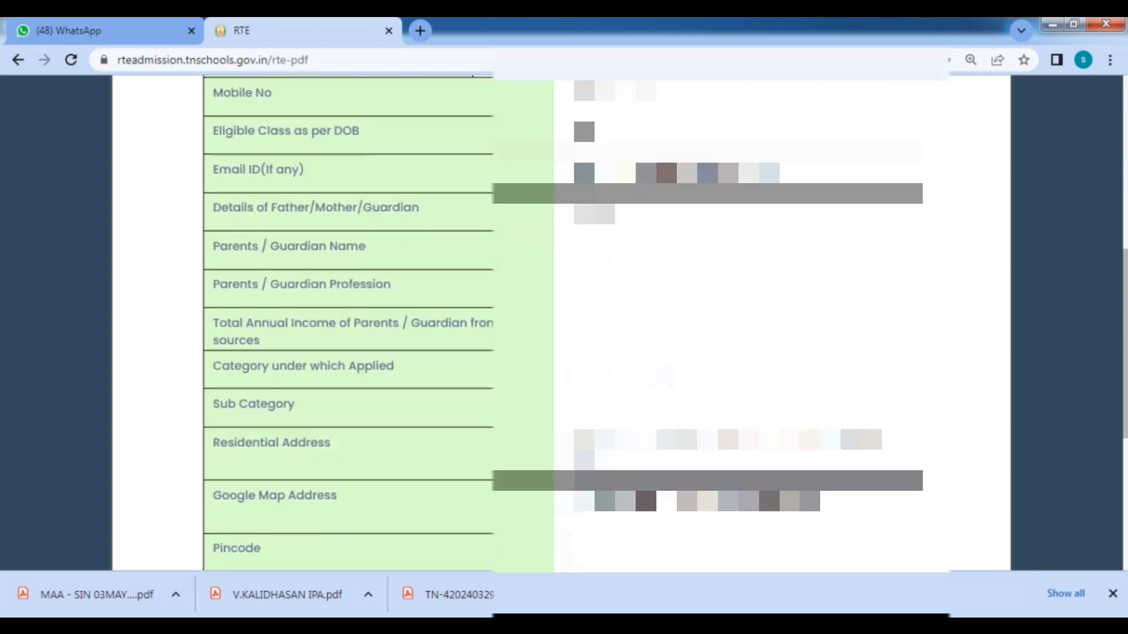
pyautogui.scroll(-1, 563, 323)
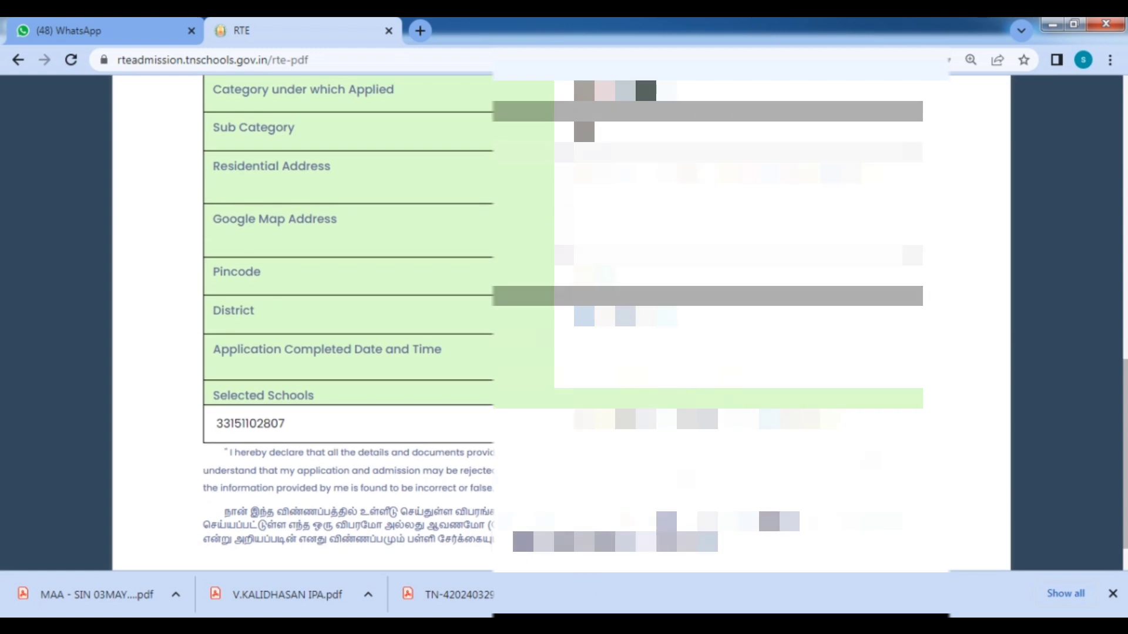
pyautogui.scroll(-1, 563, 323)
pyautogui.scroll(3, 562, 323)
pyautogui.scroll(7, 563, 323)
pyautogui.scroll(-4, 562, 323)
pyautogui.scroll(2, 563, 323)
pyautogui.scroll(-8, 563, 323)
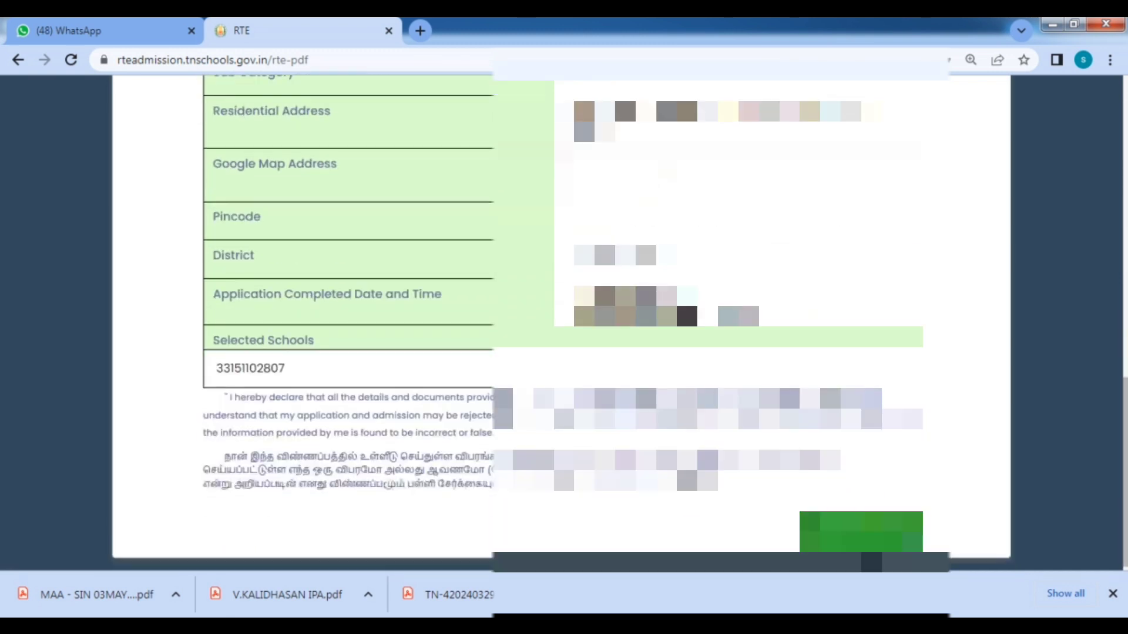
pyautogui.click(870, 542)
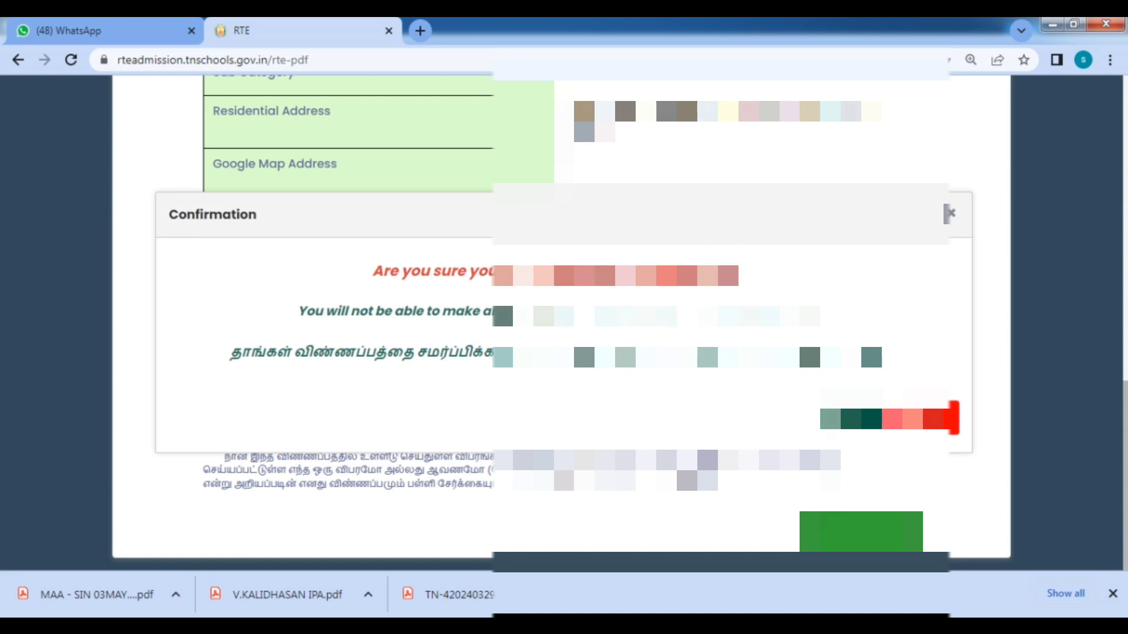
# Confirm final submission, dismiss the success message, and print the completed application.
pyautogui.click(851, 418)
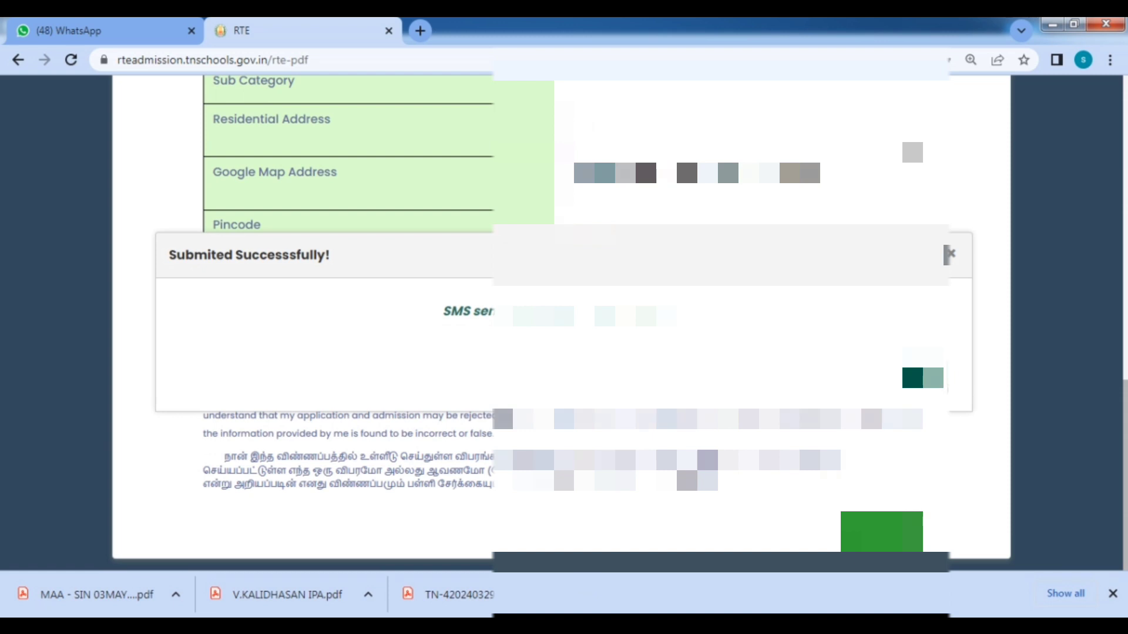
pyautogui.click(921, 377)
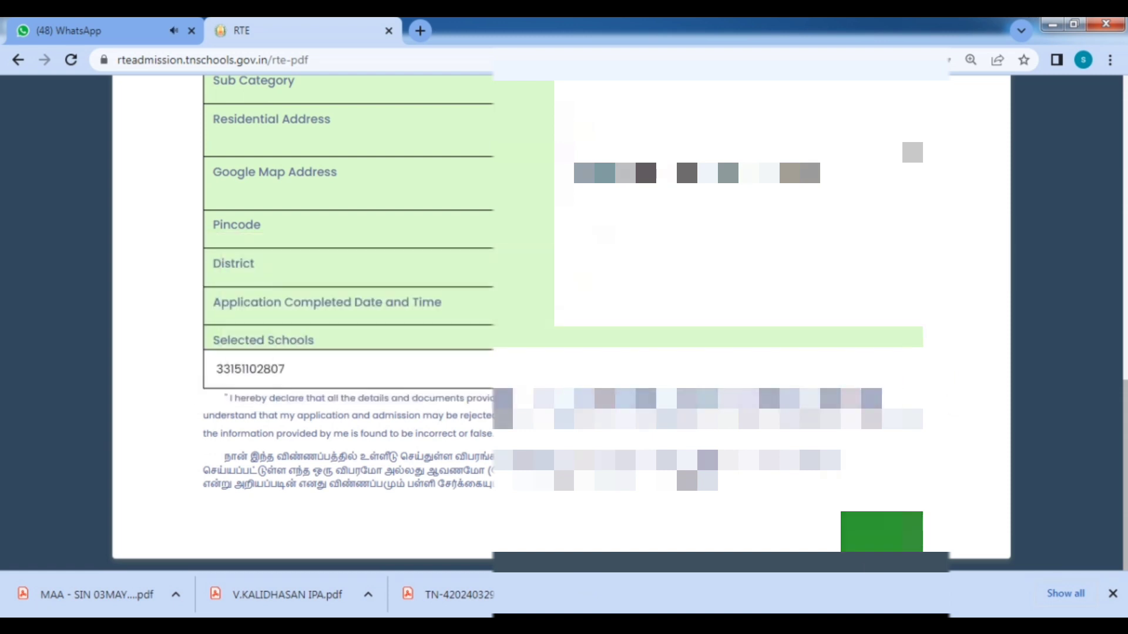
pyautogui.click(881, 532)
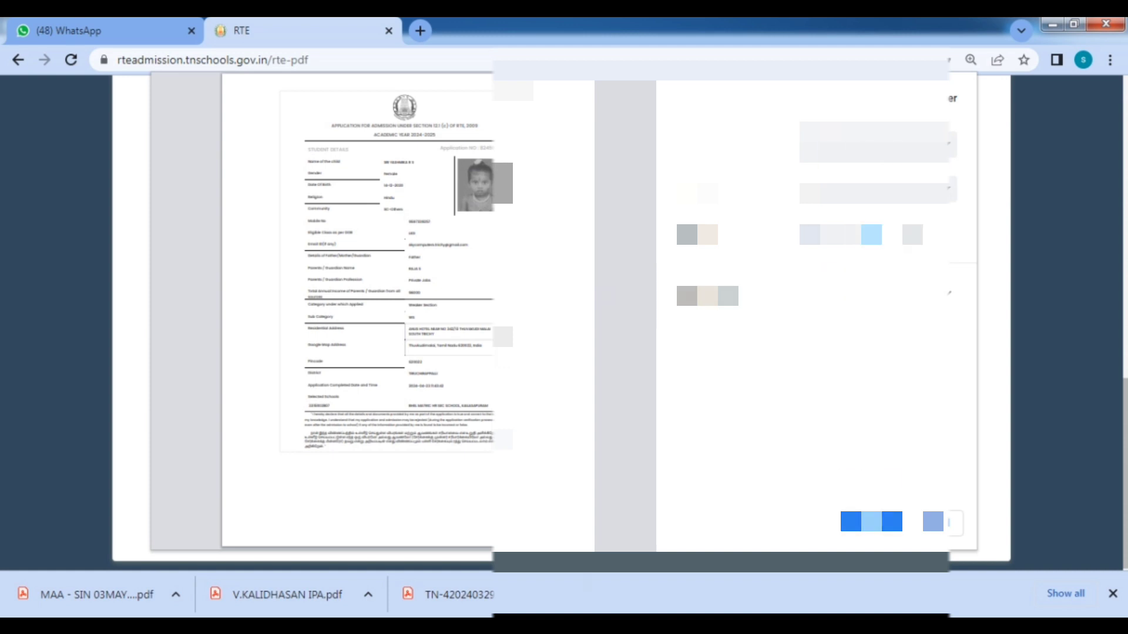
pyautogui.click(936, 523)
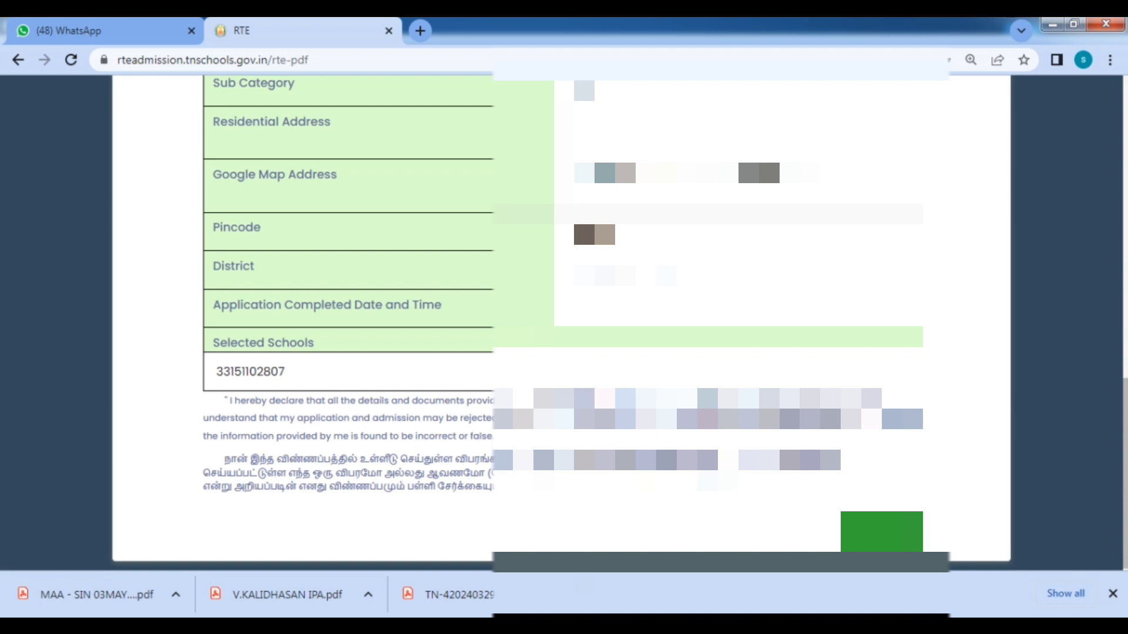
pyautogui.scroll(10, 562, 323)
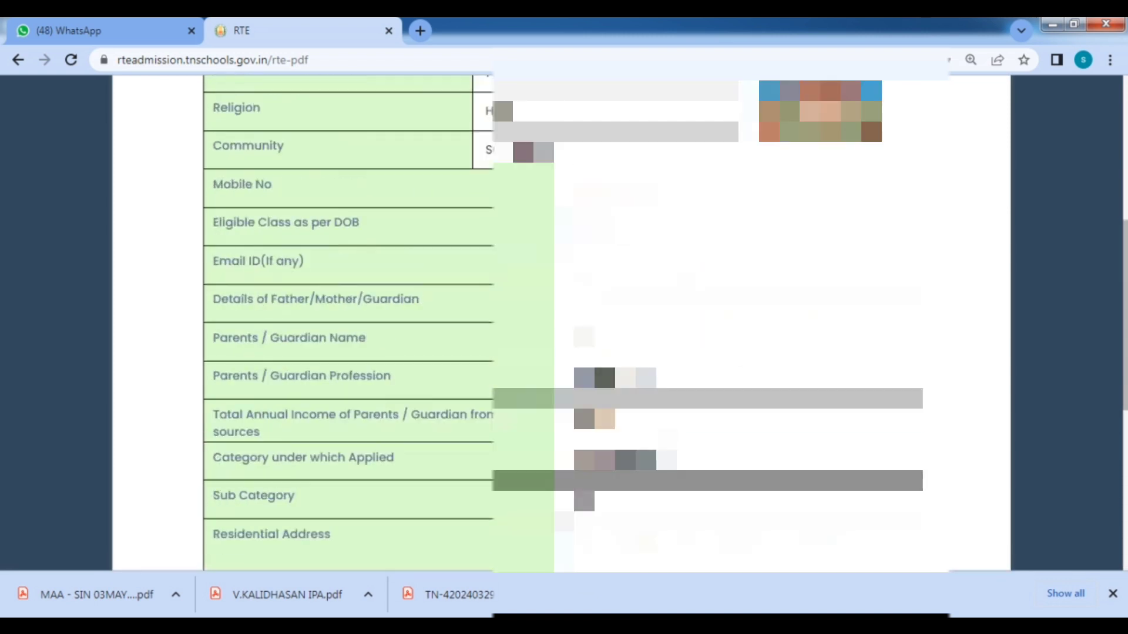